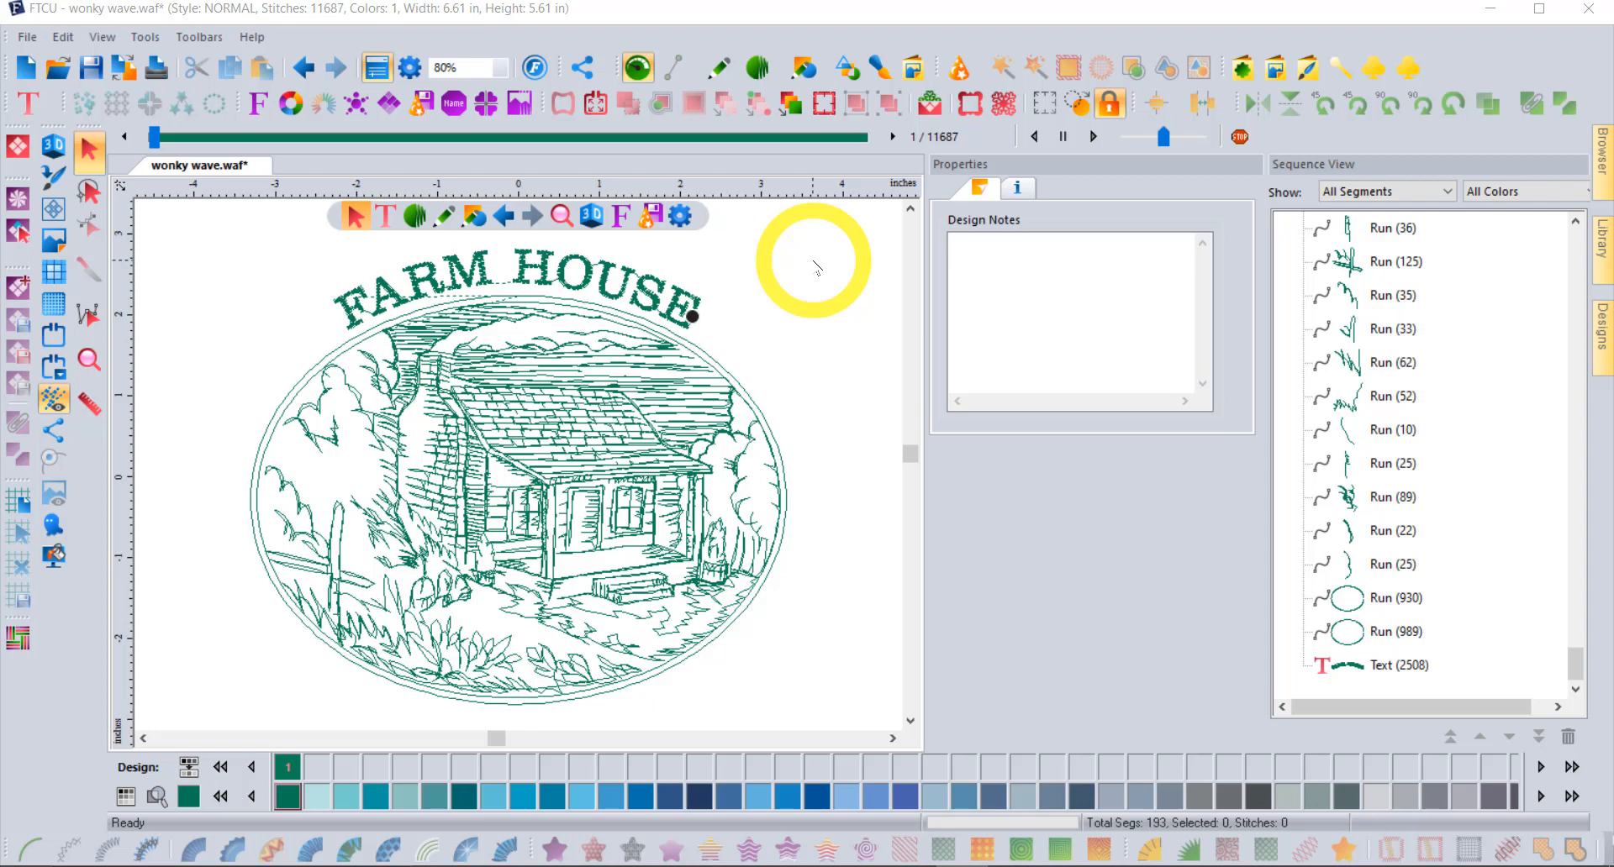
- Browse the March2021 free monthly designs in the library, then return to the farm house sketch
{"action": "left_click", "coordinate": [30, 104]}
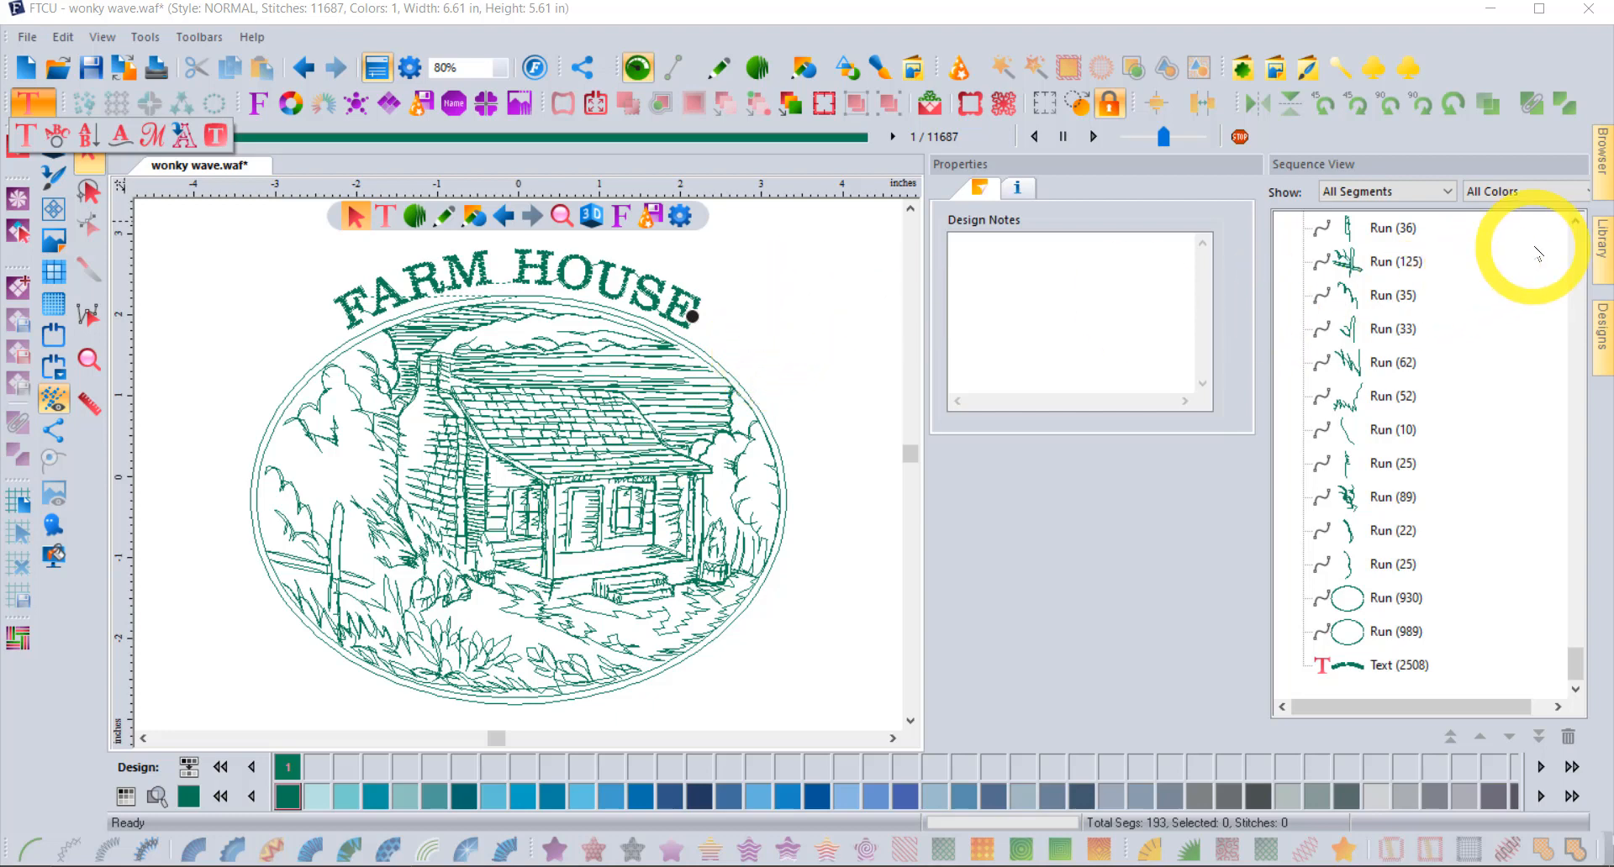
{"action": "left_click", "coordinate": [1602, 248]}
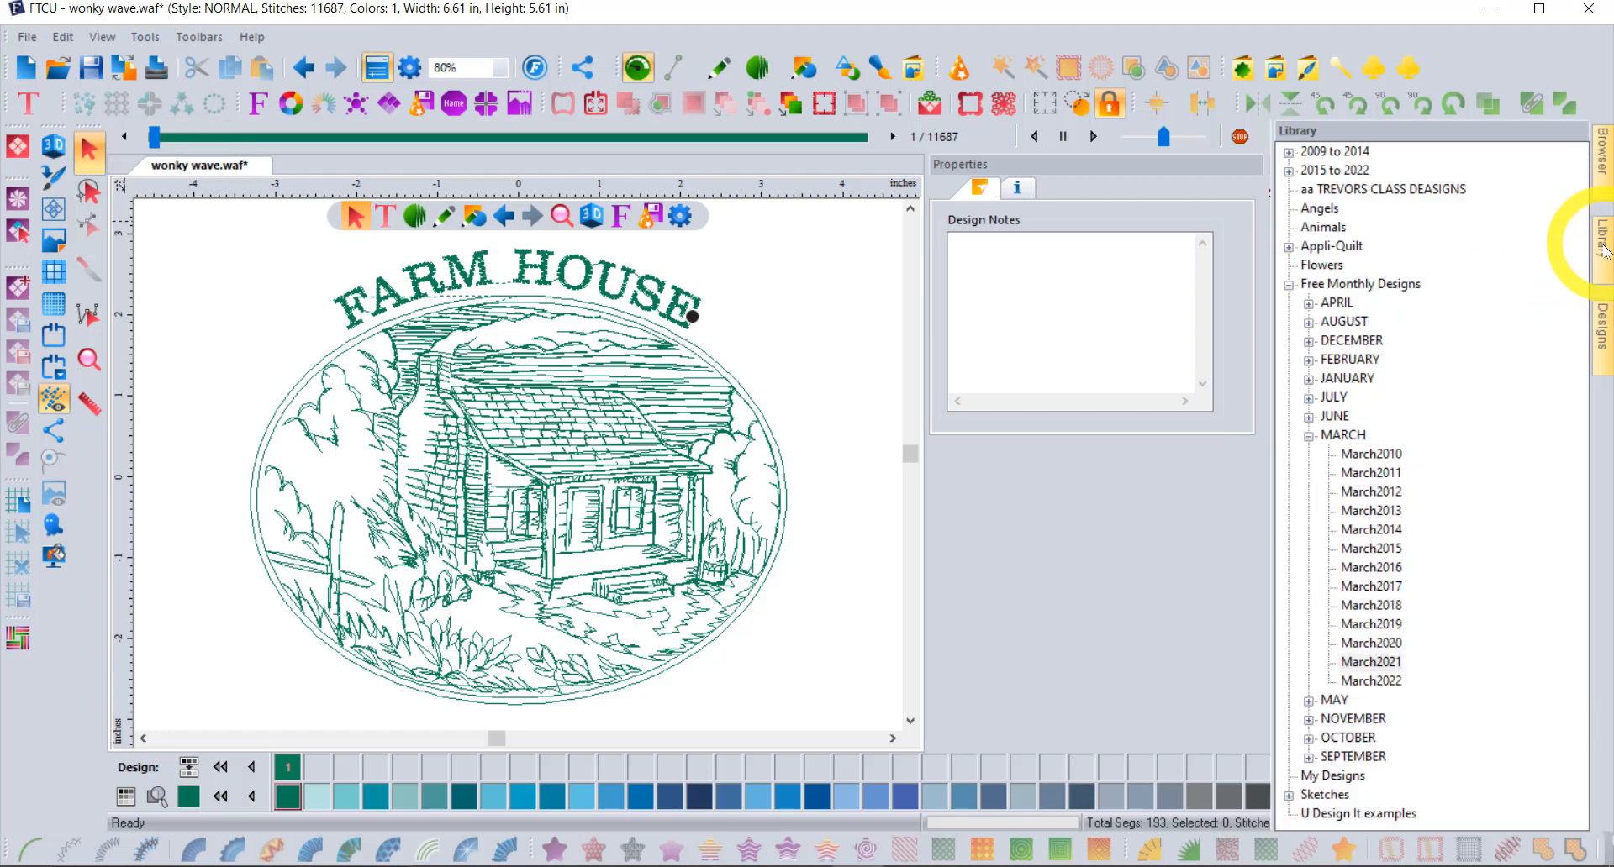
{"action": "left_click", "coordinate": [1400, 664]}
{"action": "left_click", "coordinate": [1601, 330]}
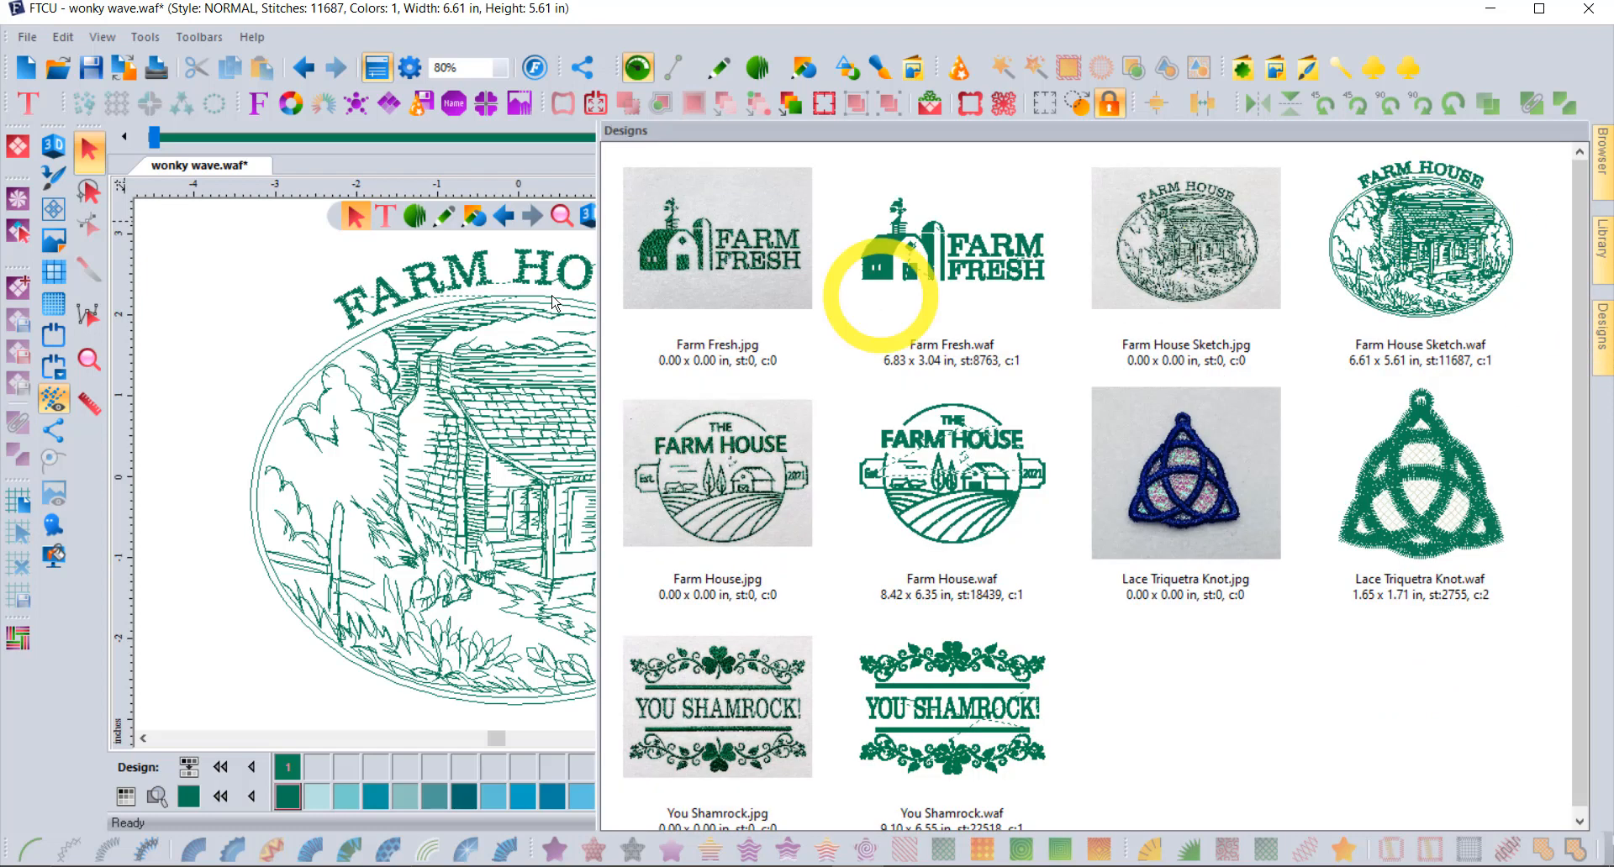
{"action": "left_click", "coordinate": [238, 301]}
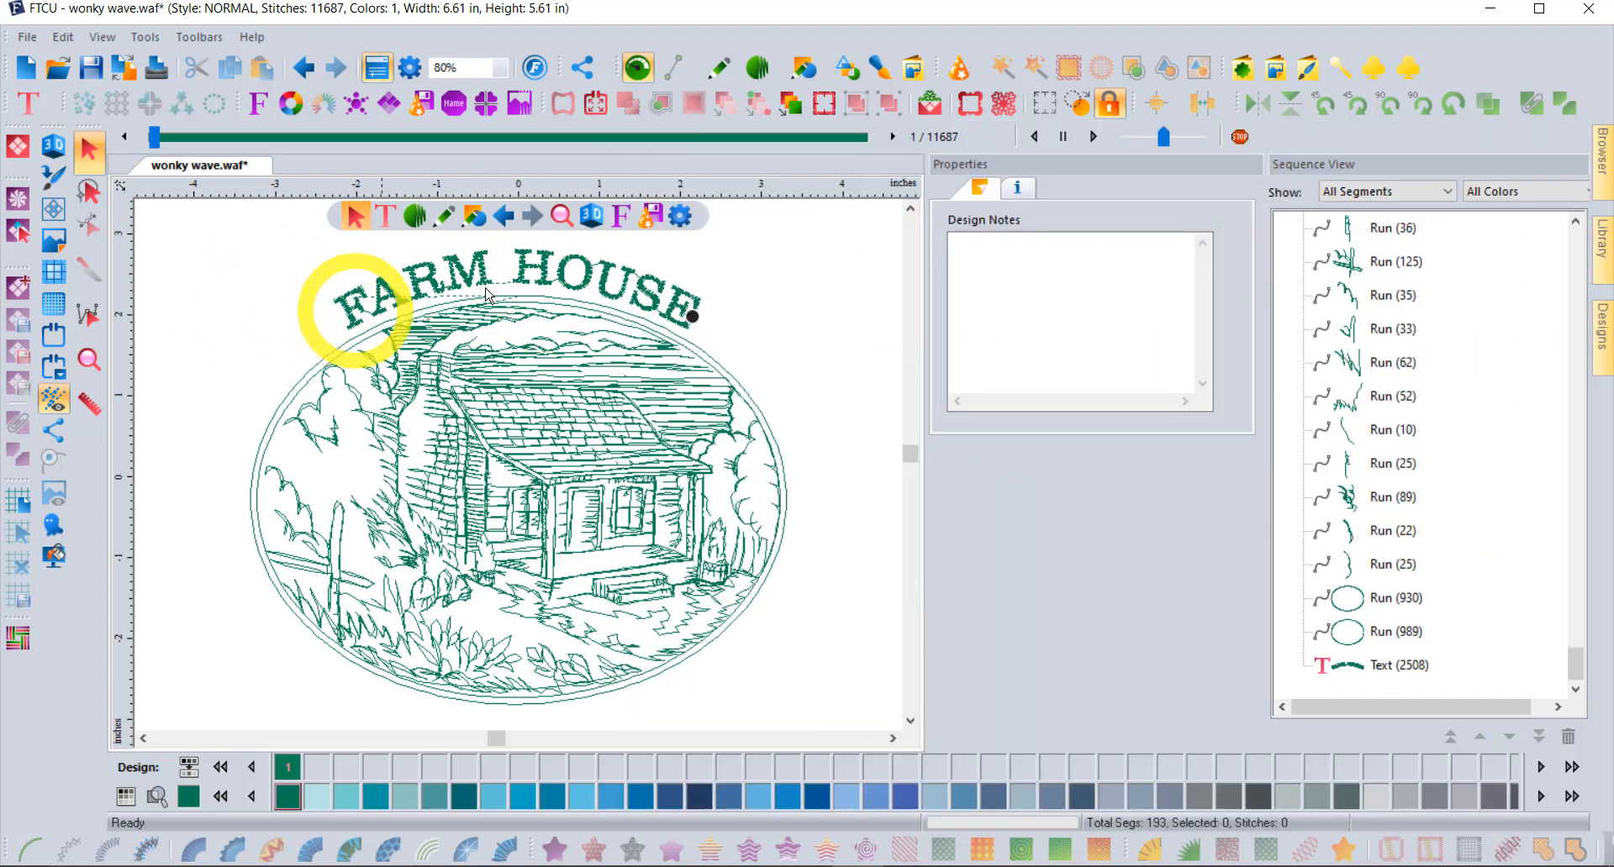
- Replace the arched FARM HOUSE lettering above the oval with the person's full name
{"action": "left_click", "coordinate": [571, 275]}
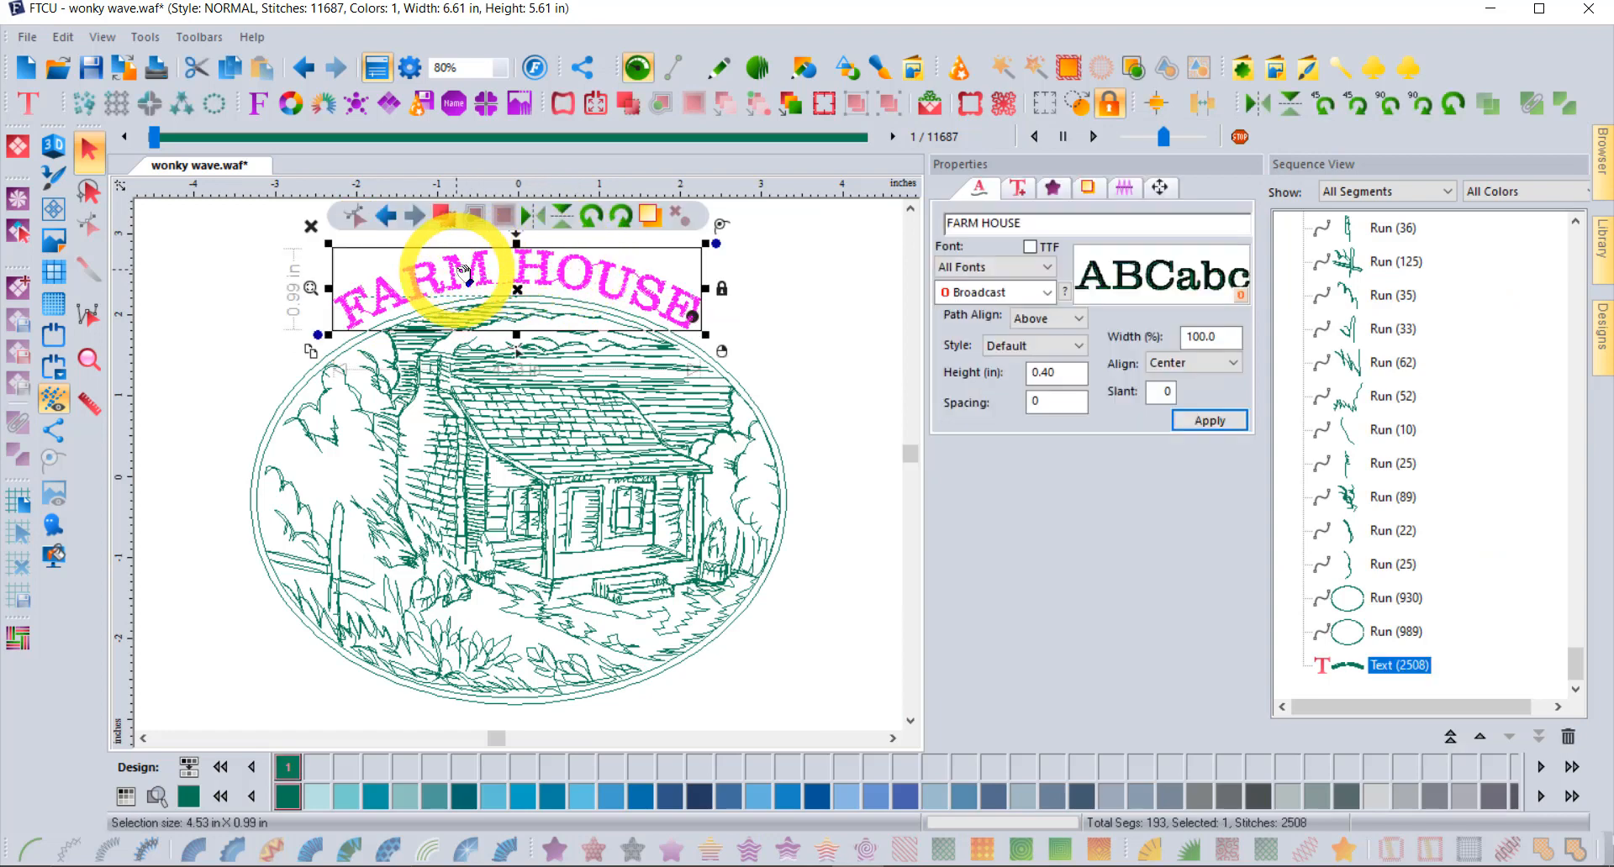
{"action": "left_click_drag", "start_coordinate": [1061, 223], "coordinate": [927, 206]}
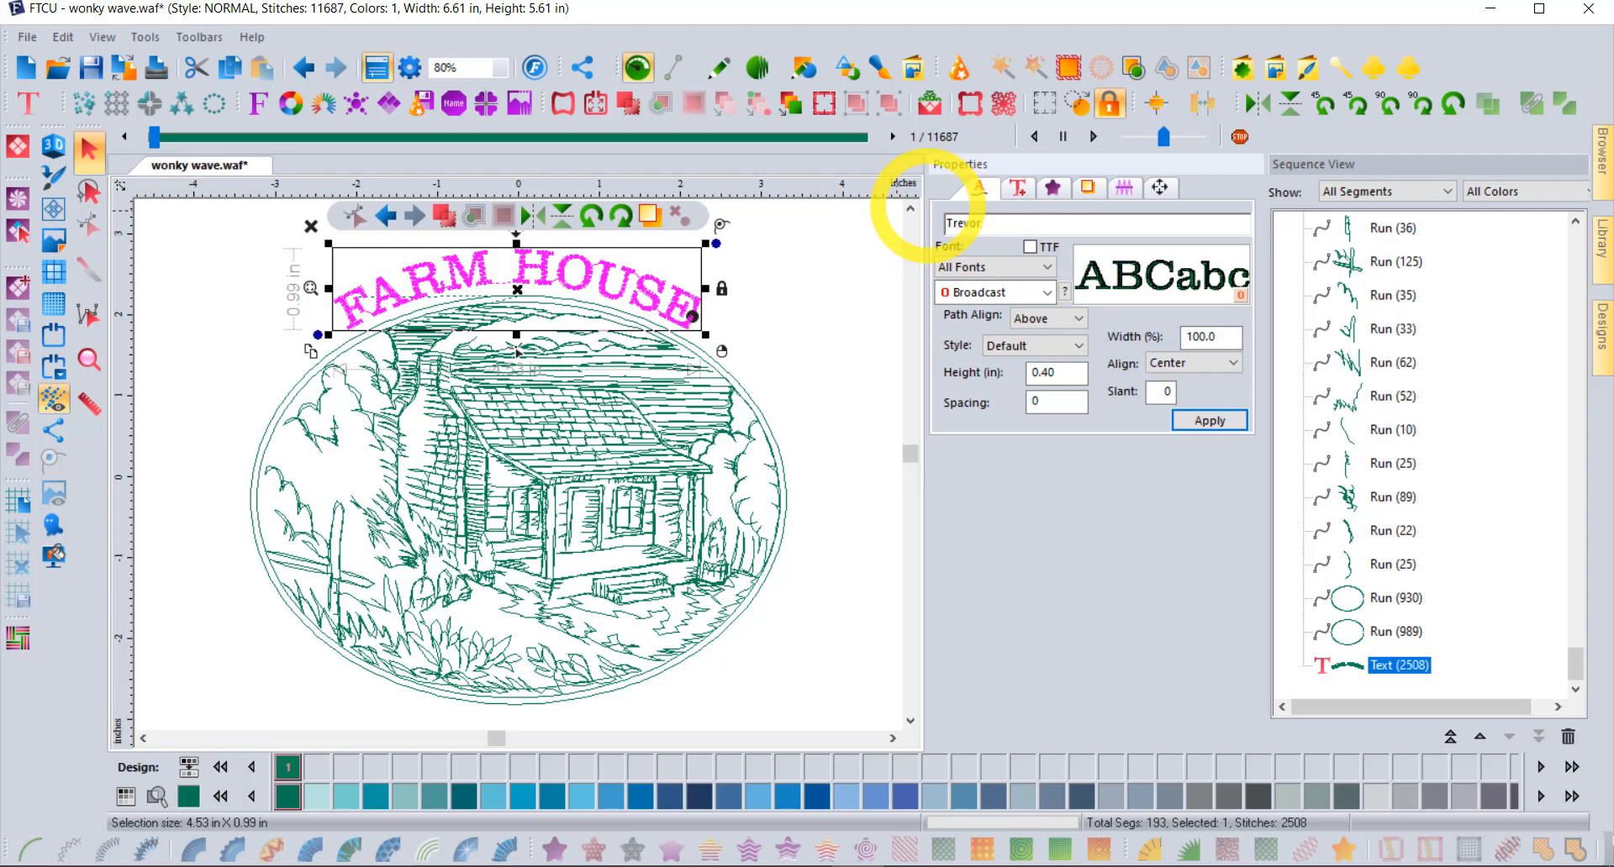
{"action": "left_click", "coordinate": [1210, 421]}
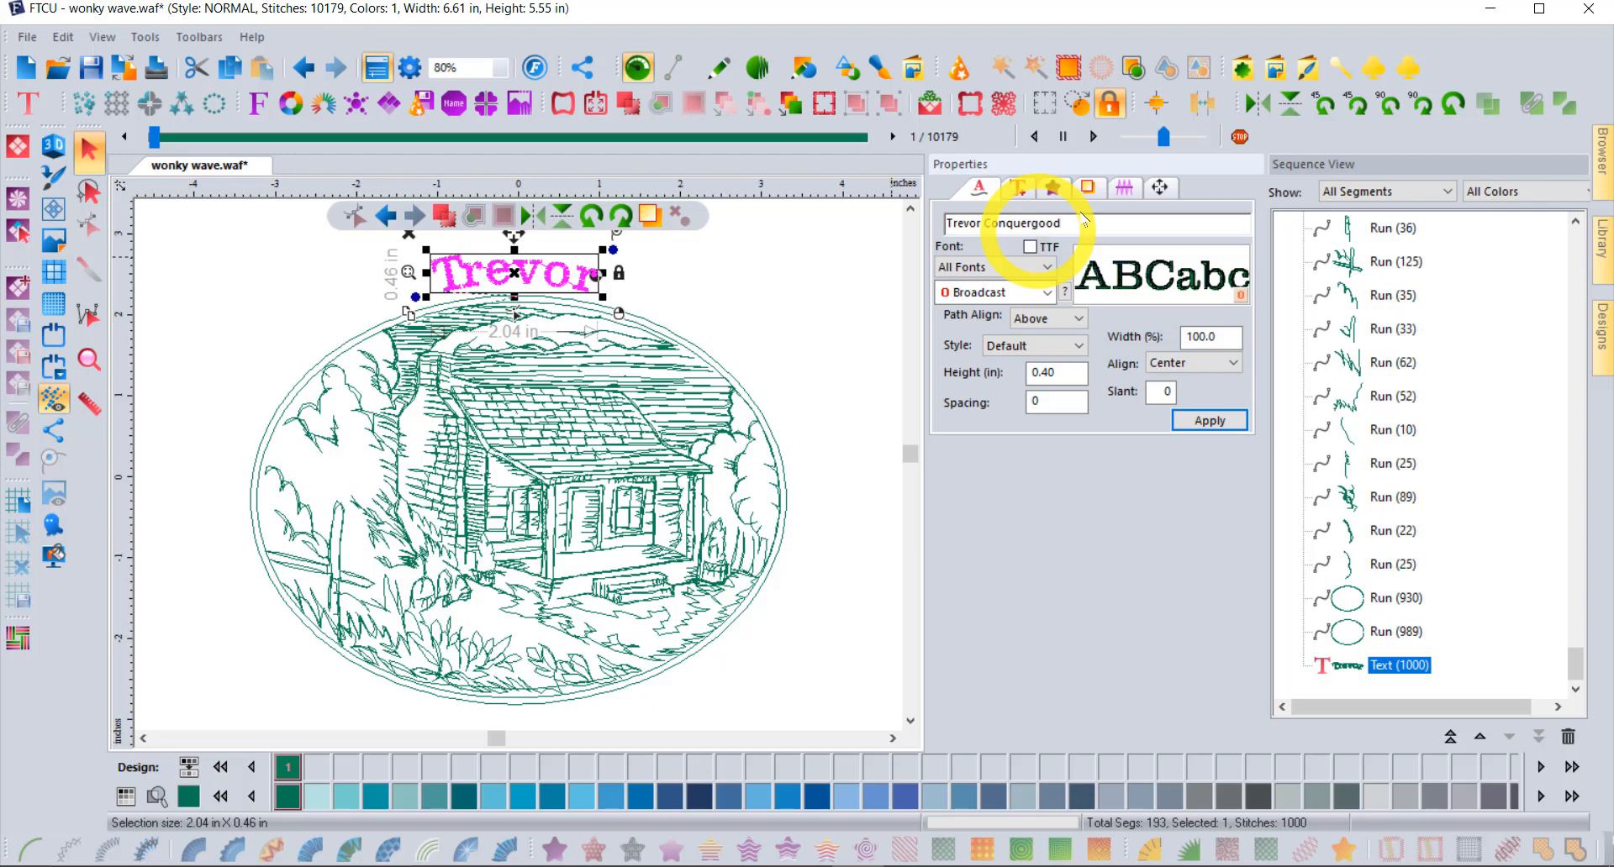
{"action": "left_click", "coordinate": [1236, 421]}
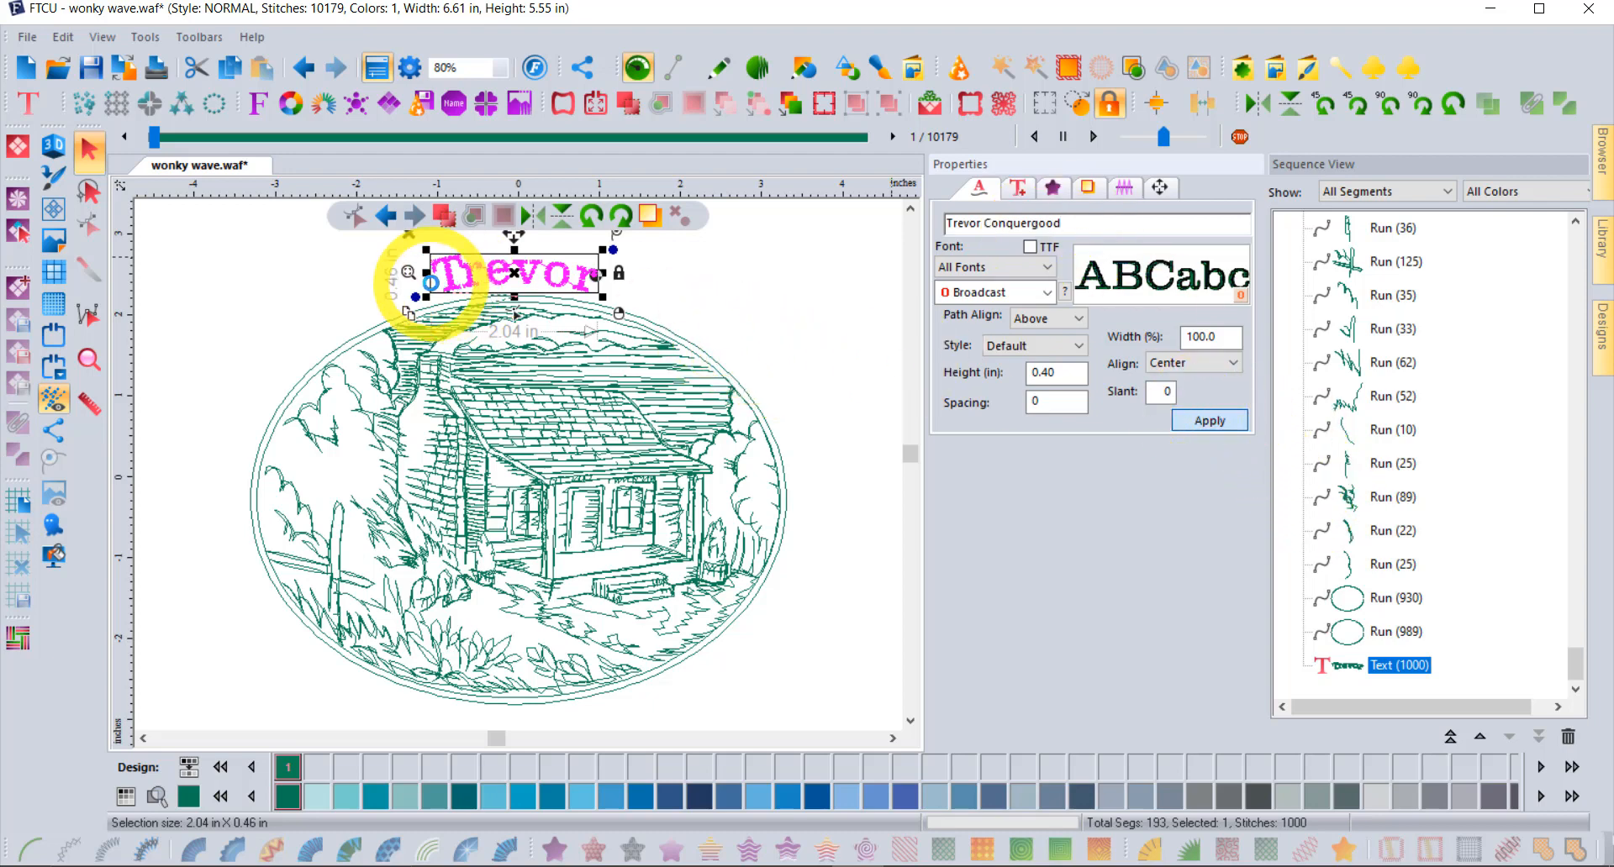
{"action": "left_click_drag", "start_coordinate": [432, 270], "coordinate": [721, 343]}
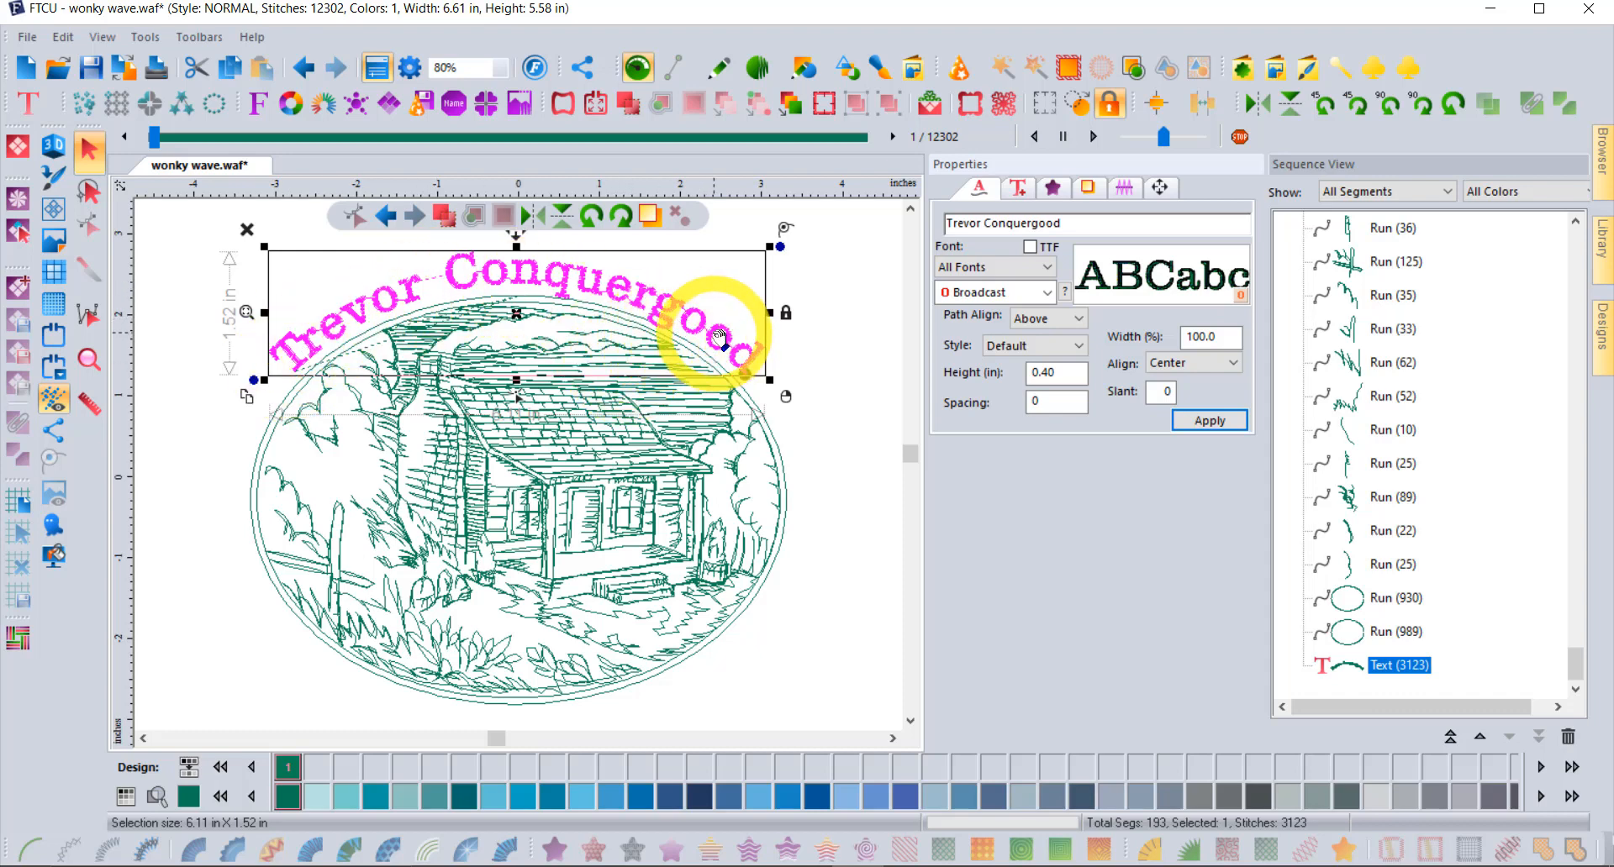
- Start a new path text in the empty area above the arched name and bring up the text path choices
{"action": "left_click", "coordinate": [910, 208]}
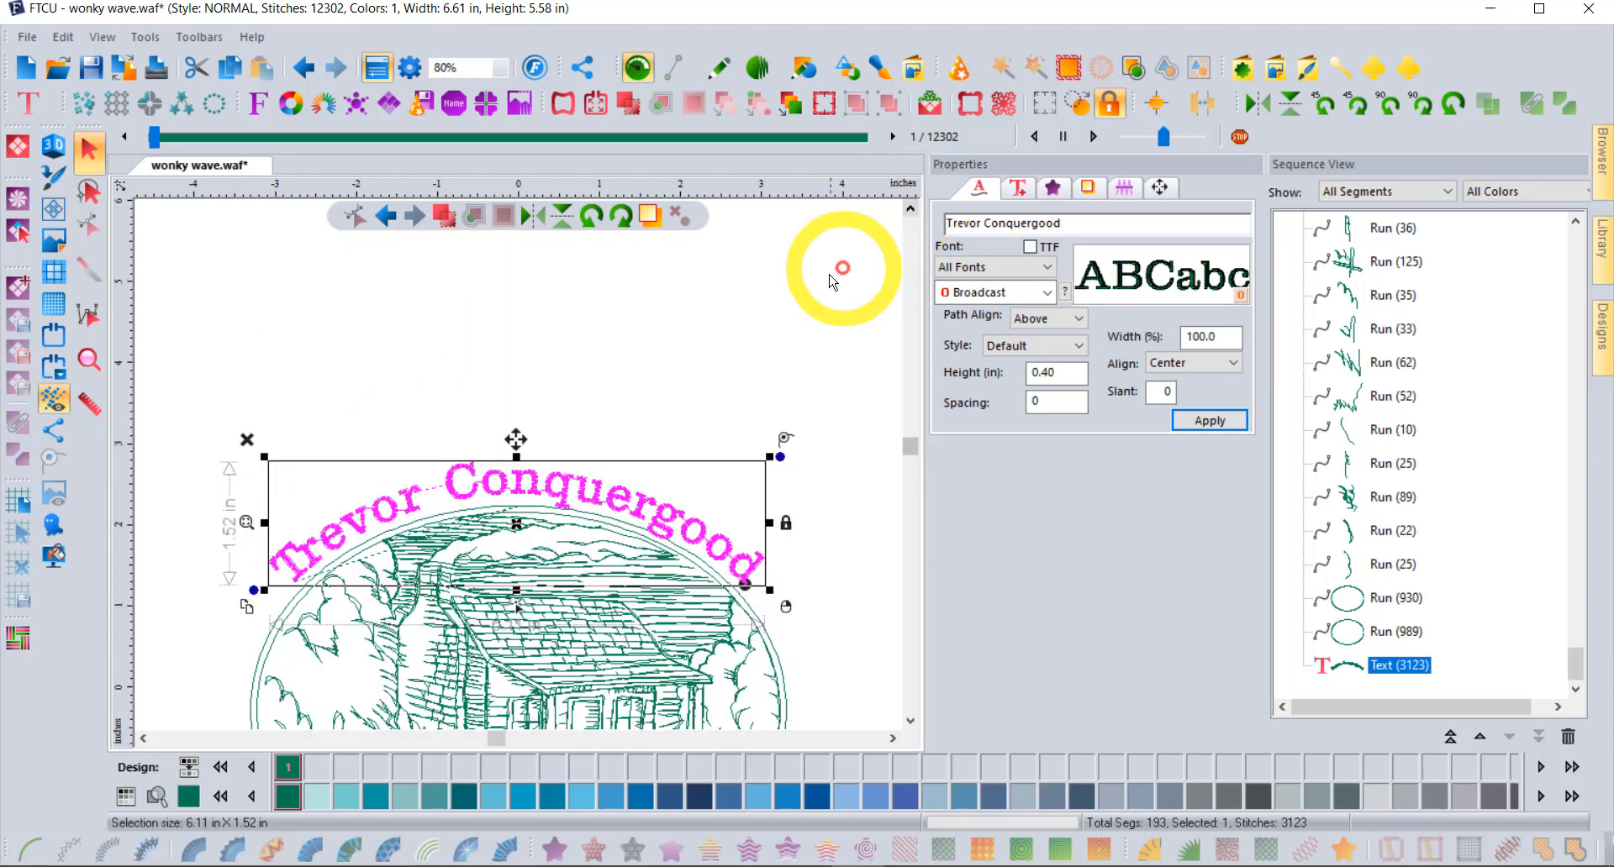
{"action": "left_click", "coordinate": [784, 270]}
{"action": "left_click", "coordinate": [33, 104]}
{"action": "left_click", "coordinate": [30, 100]}
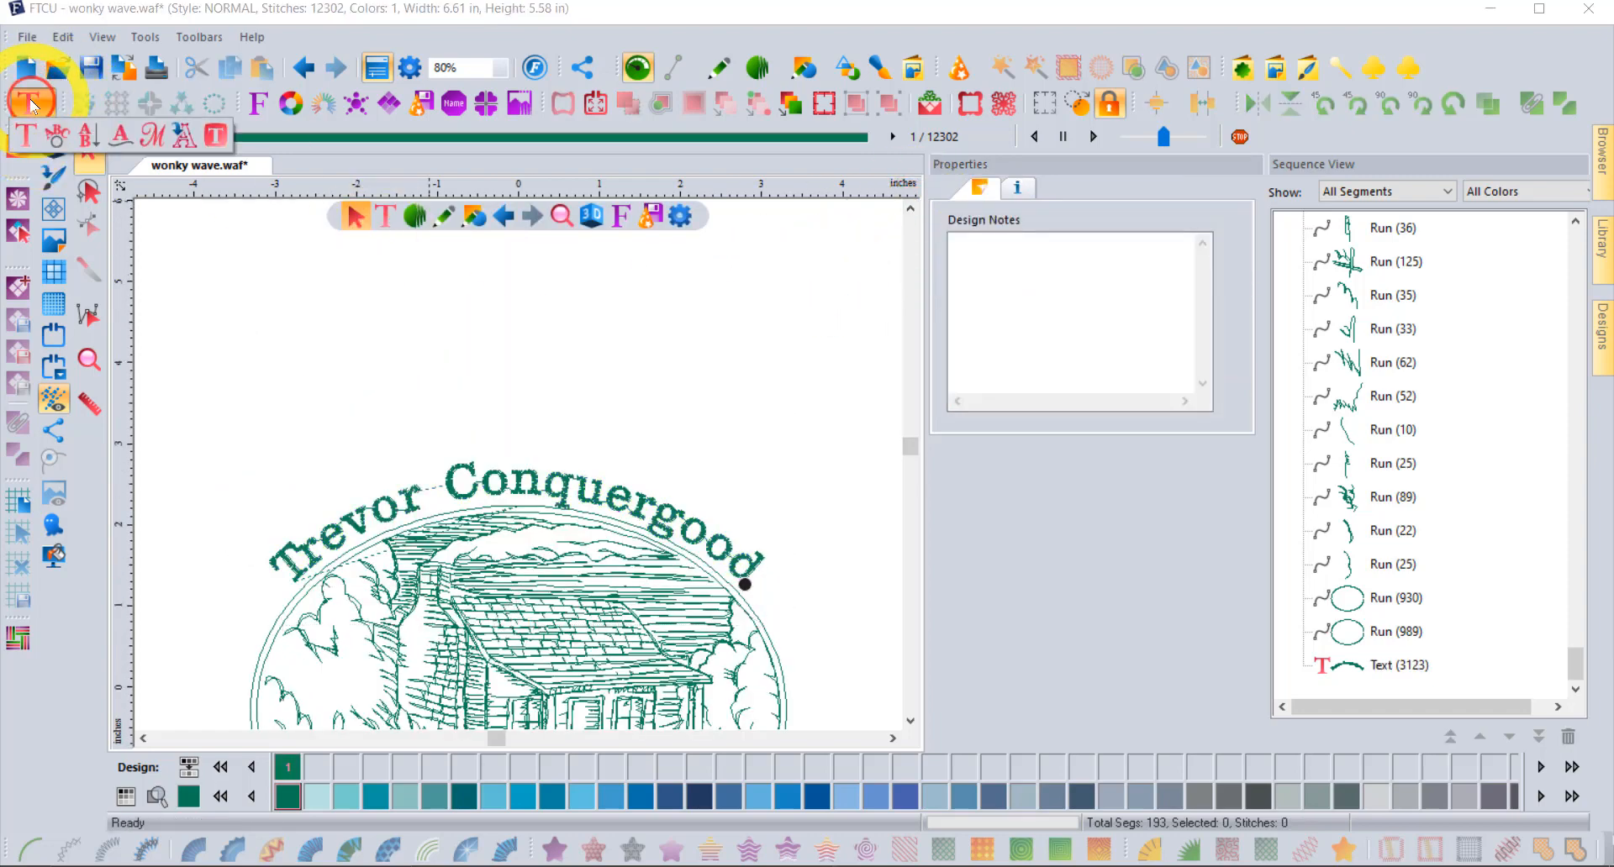
{"action": "left_click", "coordinate": [122, 136]}
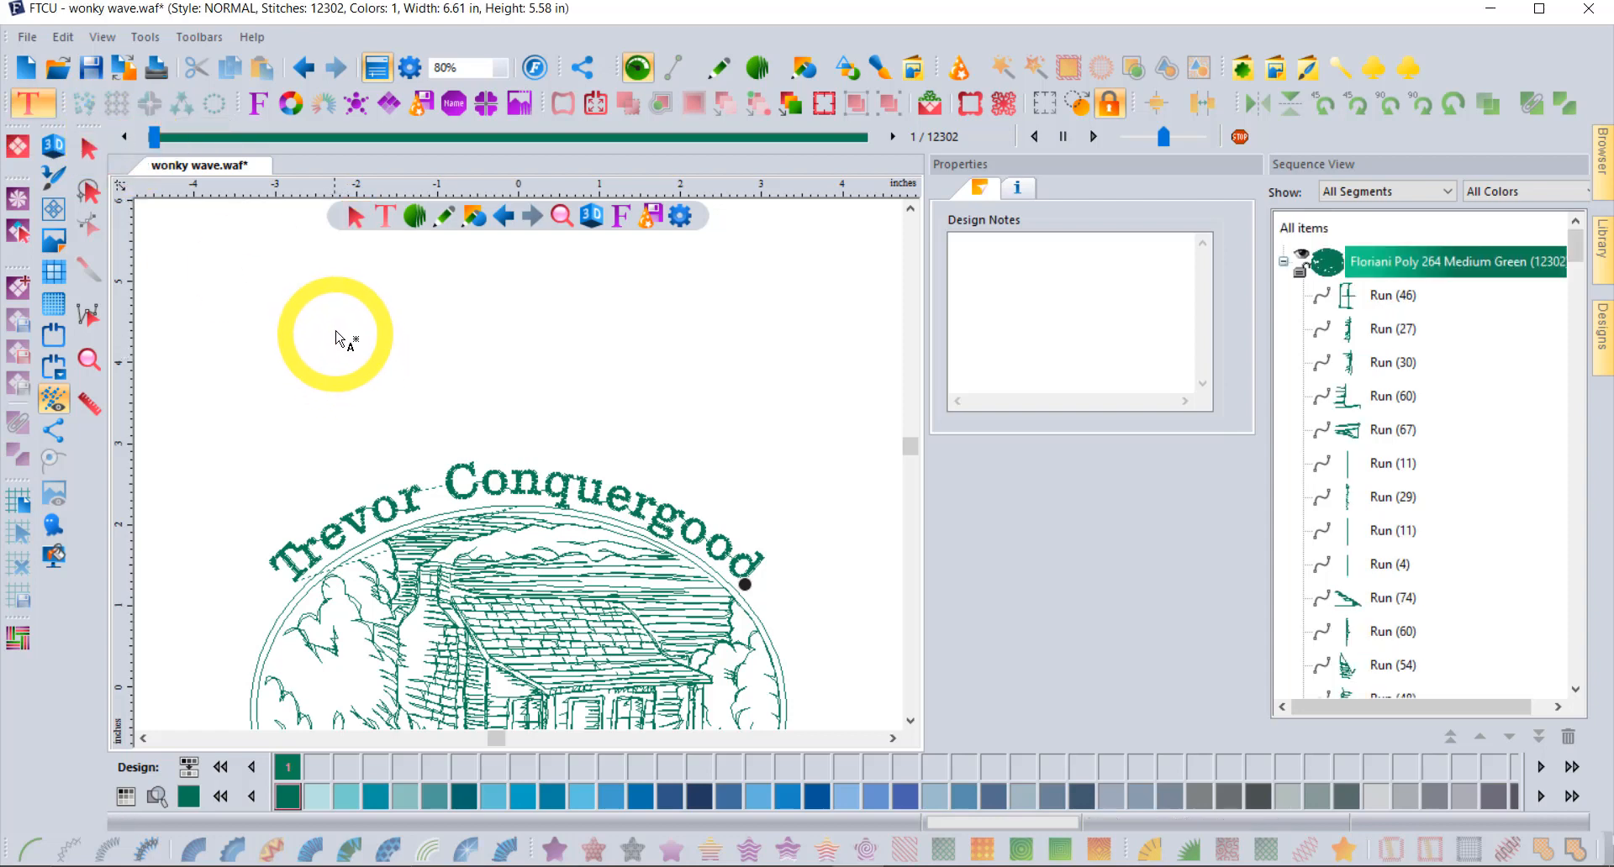
{"action": "left_click", "coordinate": [334, 330]}
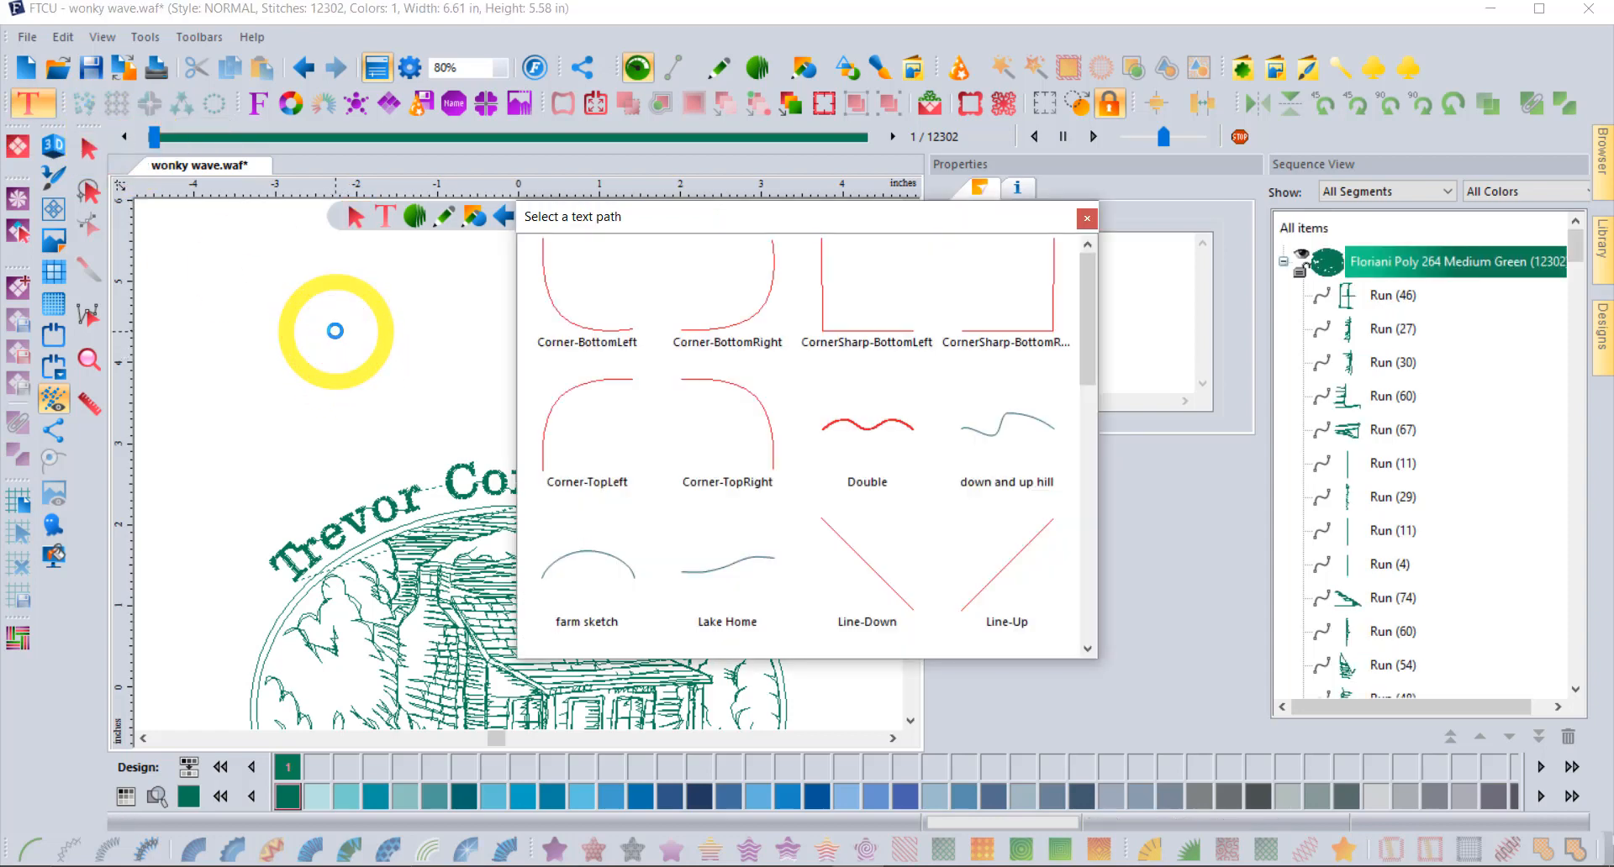
- Examine the available predefined text paths, from the corner shapes through the numbered curves to the triangles
{"action": "left_click", "coordinate": [916, 454]}
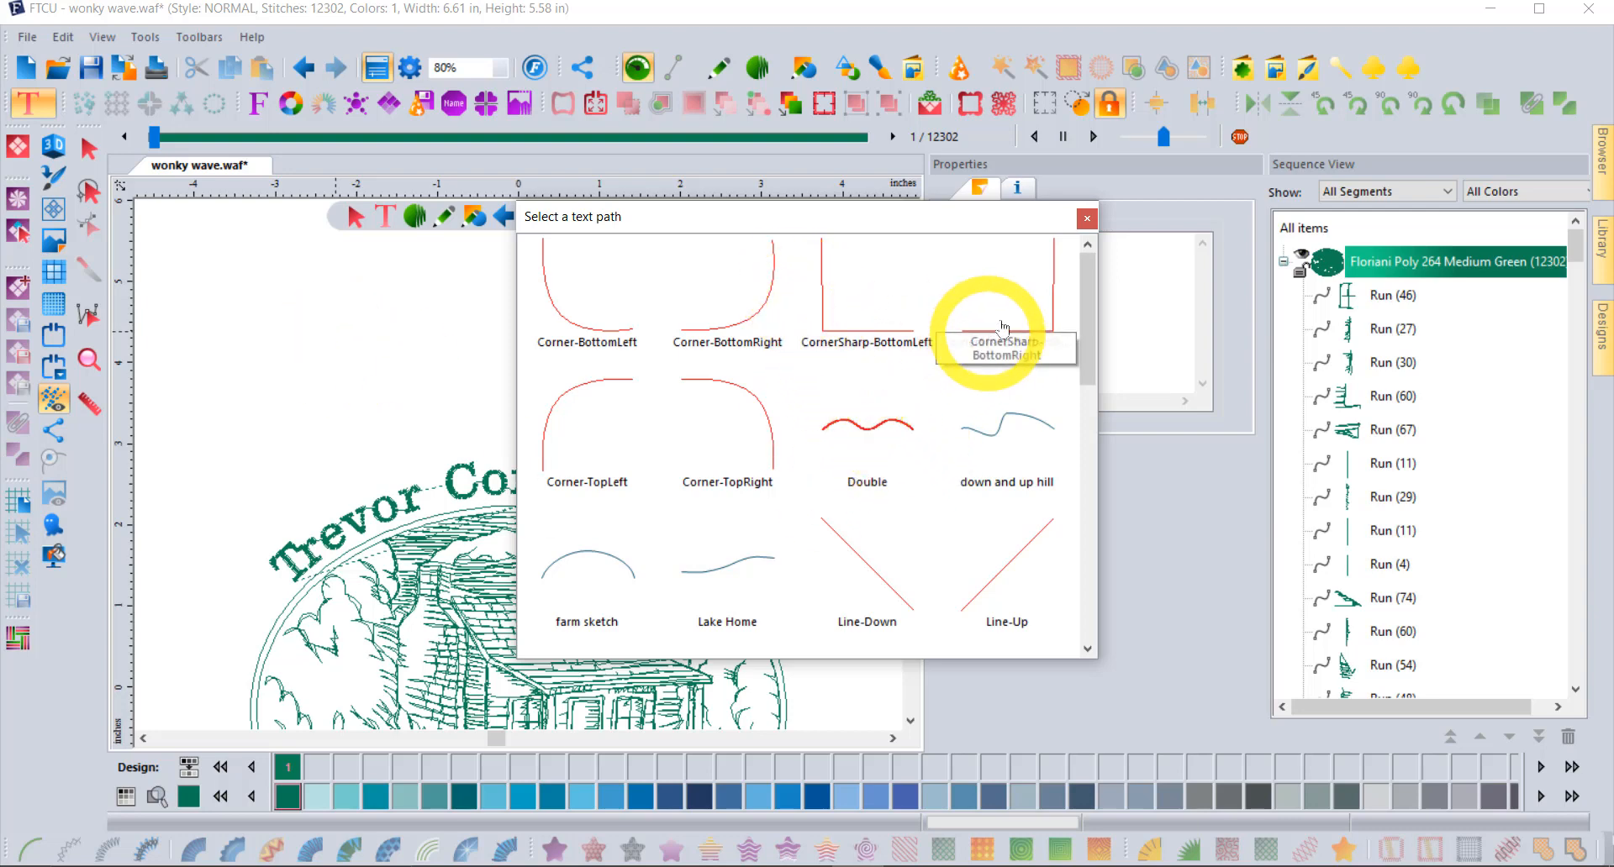
{"action": "scroll", "coordinate": [1006, 325], "scroll_direction": "down", "scroll_amount": 1}
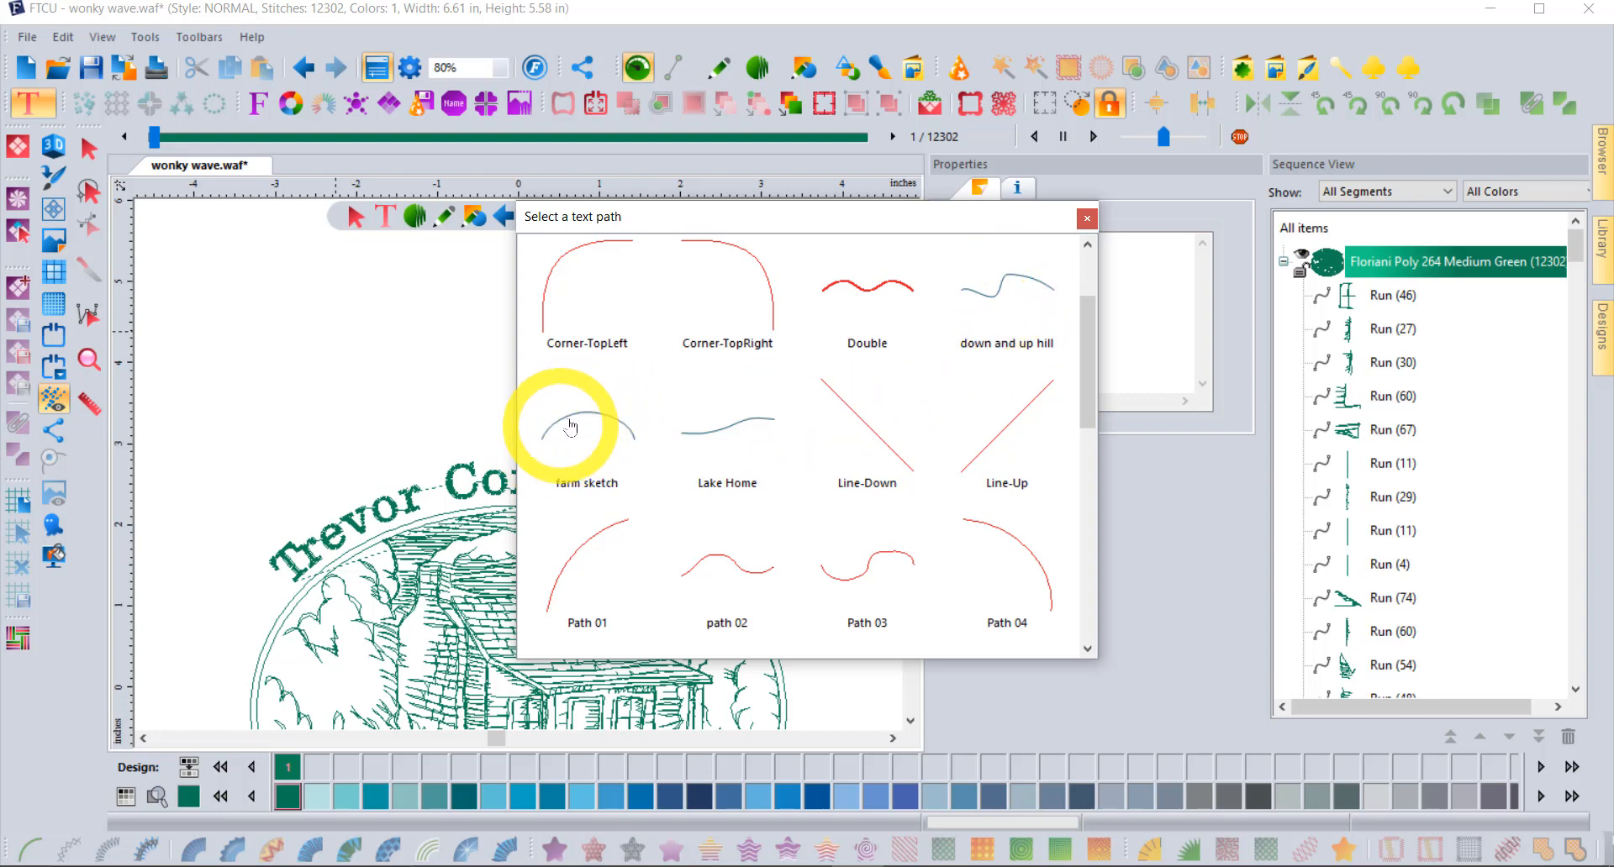
{"action": "scroll", "coordinate": [873, 416], "scroll_direction": "down", "scroll_amount": 1}
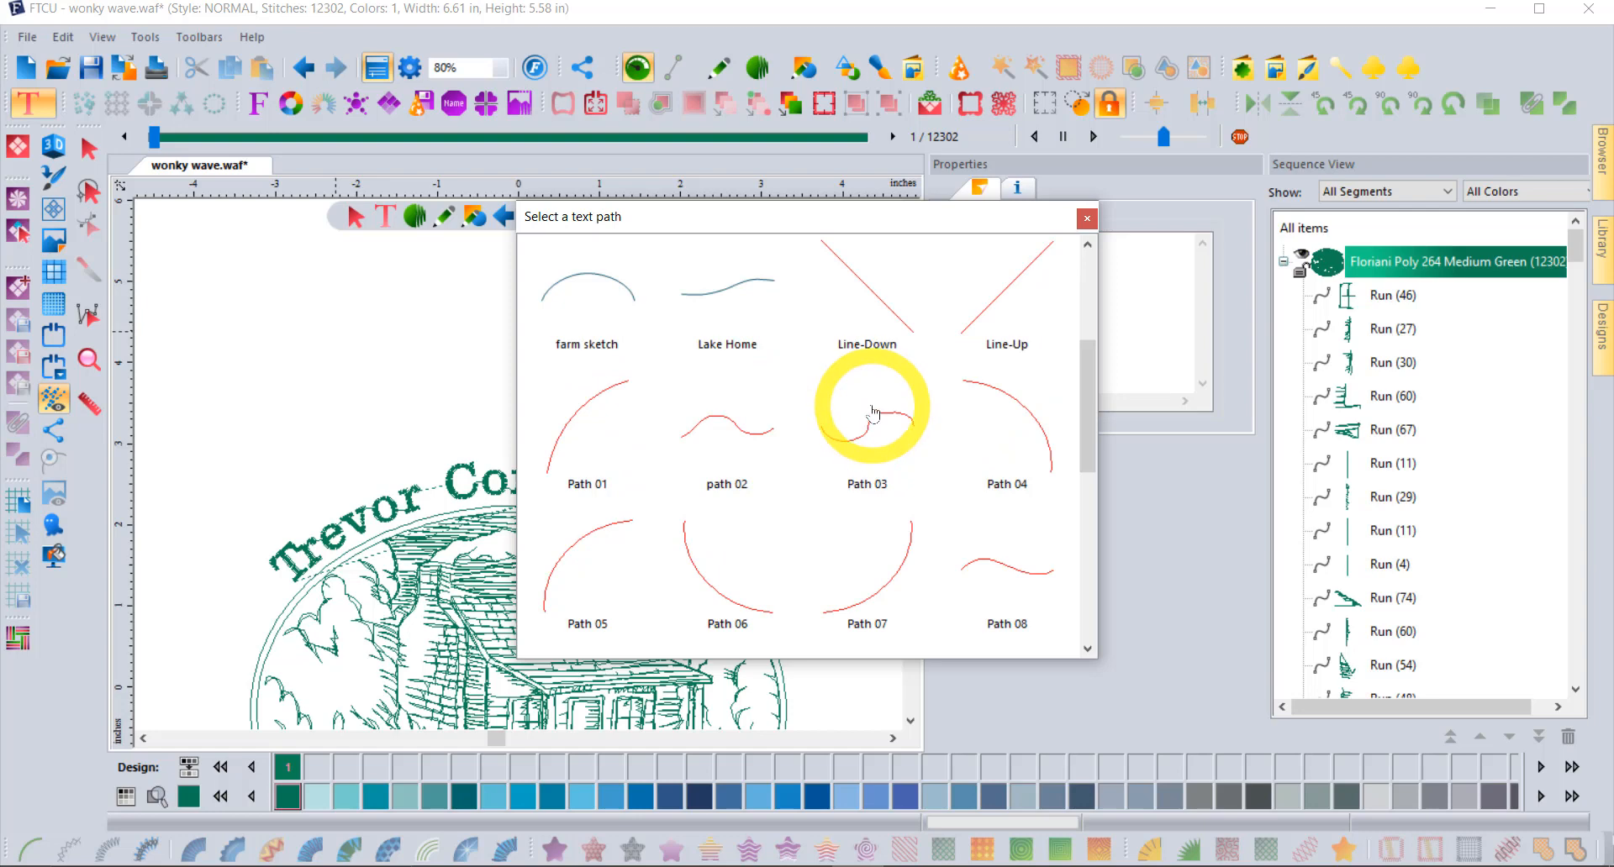
{"action": "scroll", "coordinate": [873, 413], "scroll_direction": "down", "scroll_amount": 1}
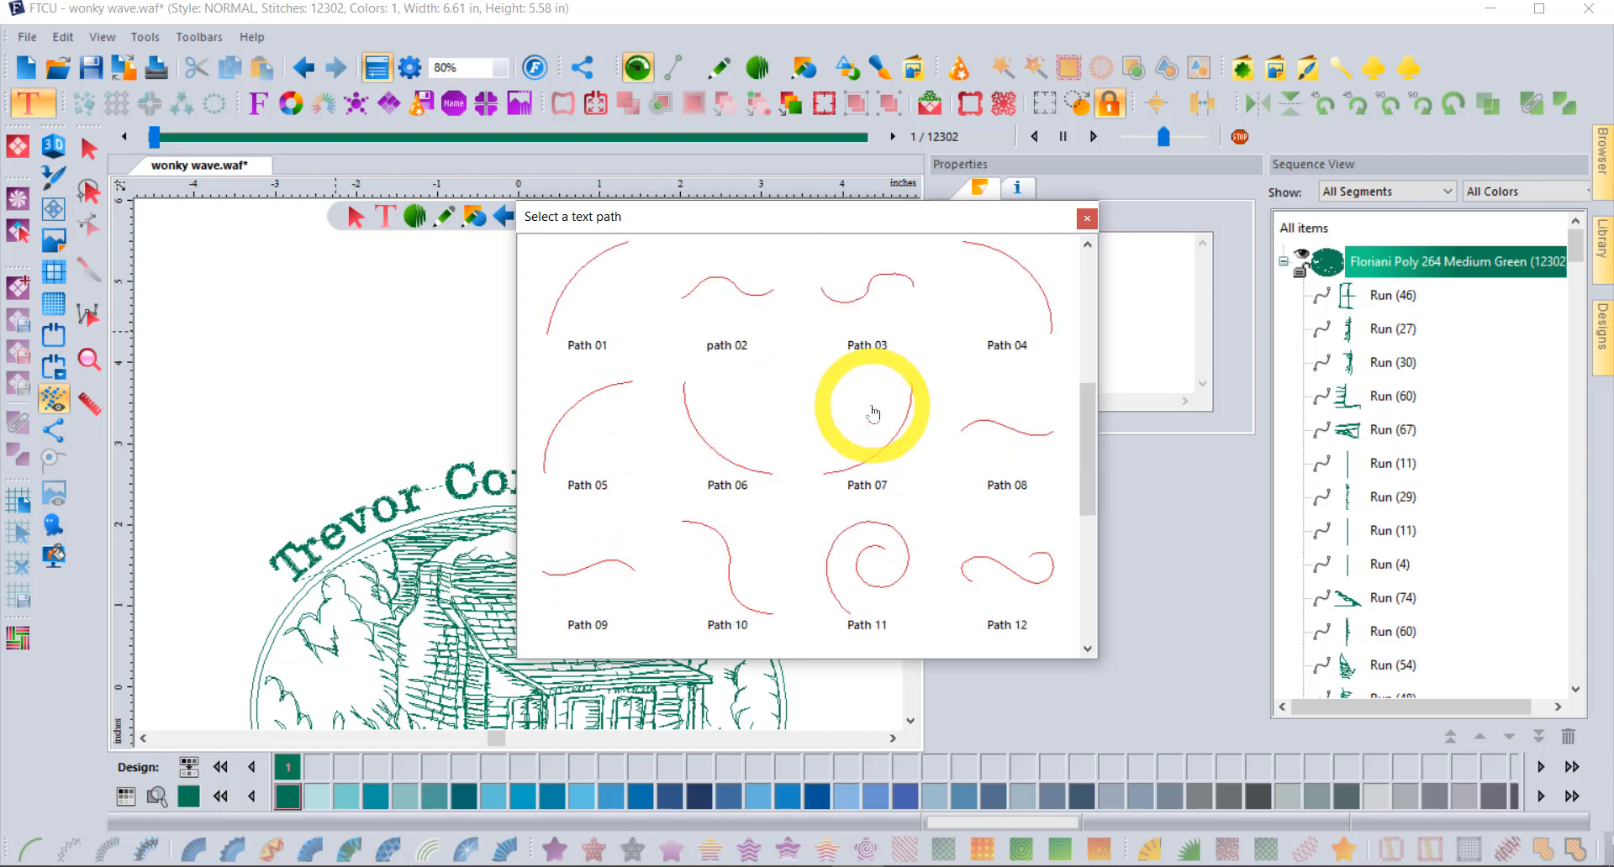
{"action": "scroll", "coordinate": [872, 412], "scroll_direction": "down", "scroll_amount": 1}
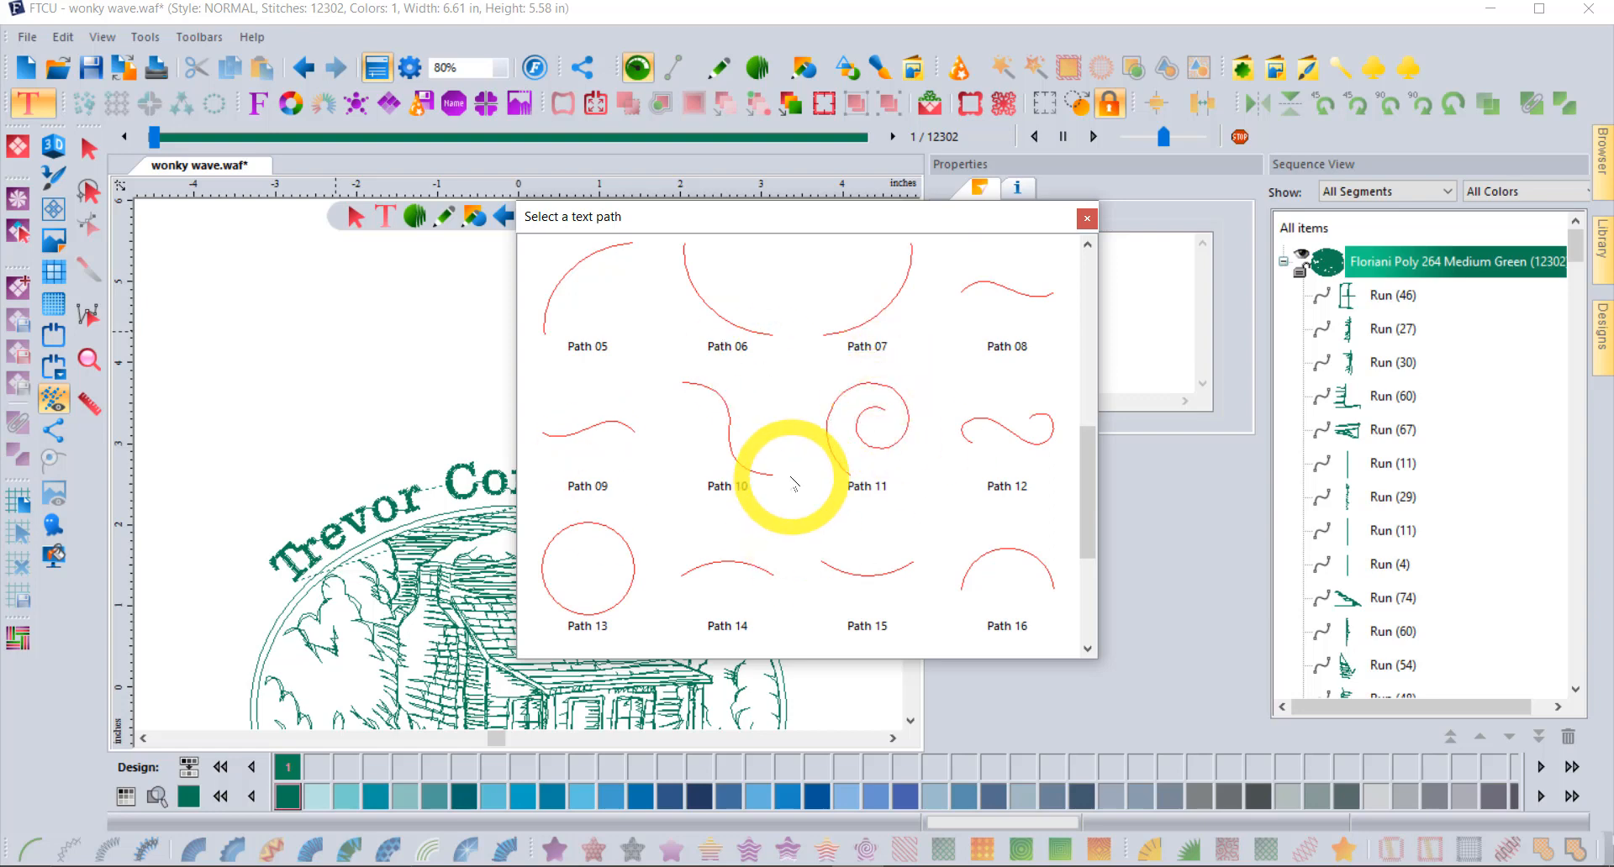
{"action": "scroll", "coordinate": [791, 481], "scroll_direction": "down", "scroll_amount": 1}
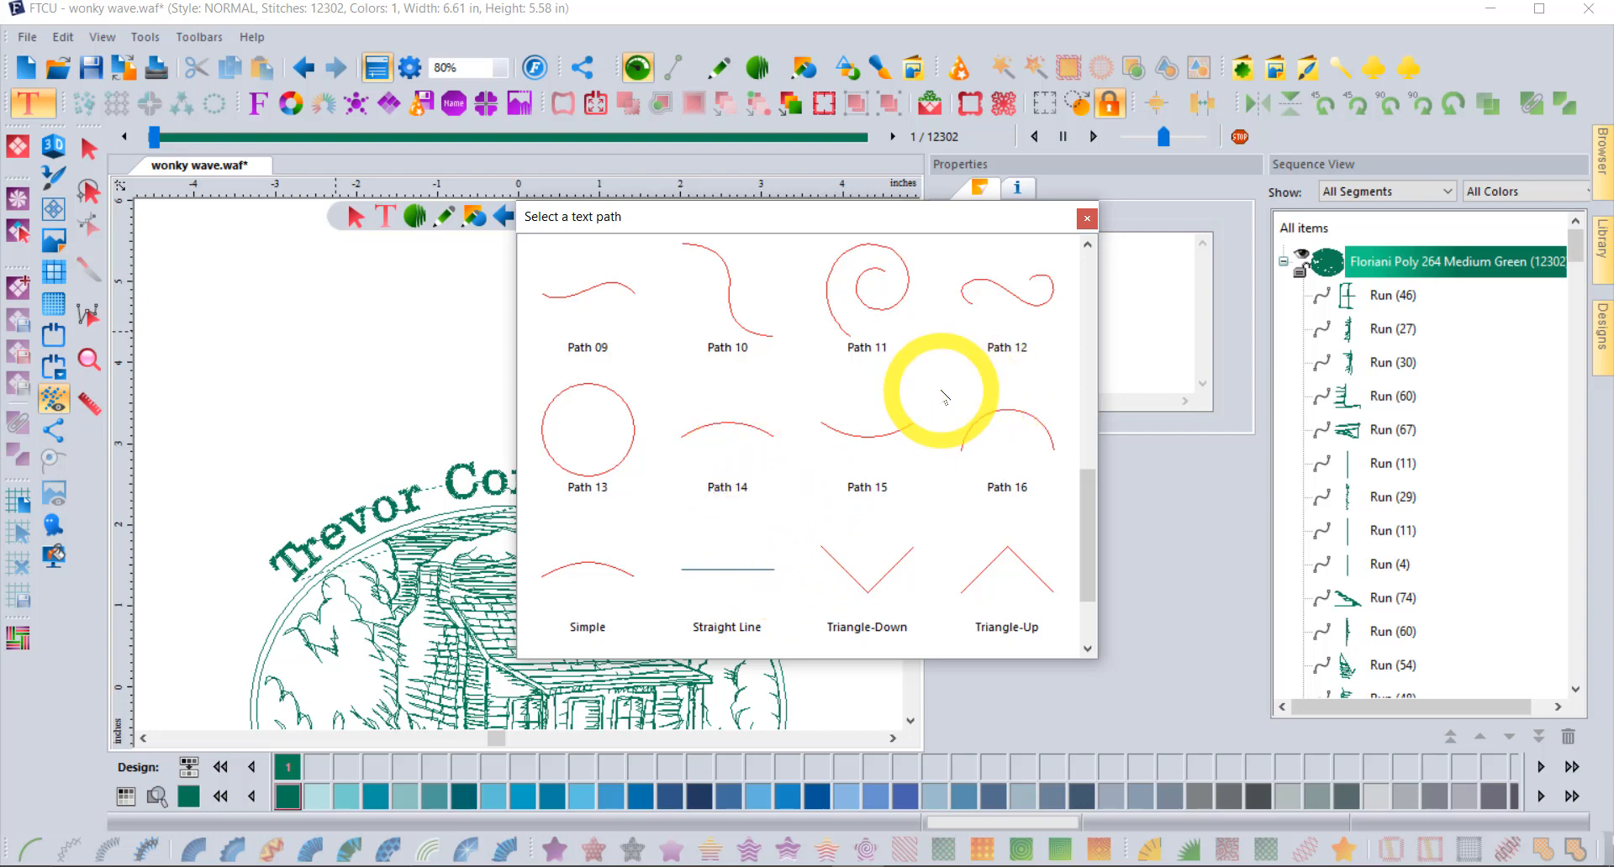
{"action": "scroll", "coordinate": [945, 398], "scroll_direction": "up", "scroll_amount": 3}
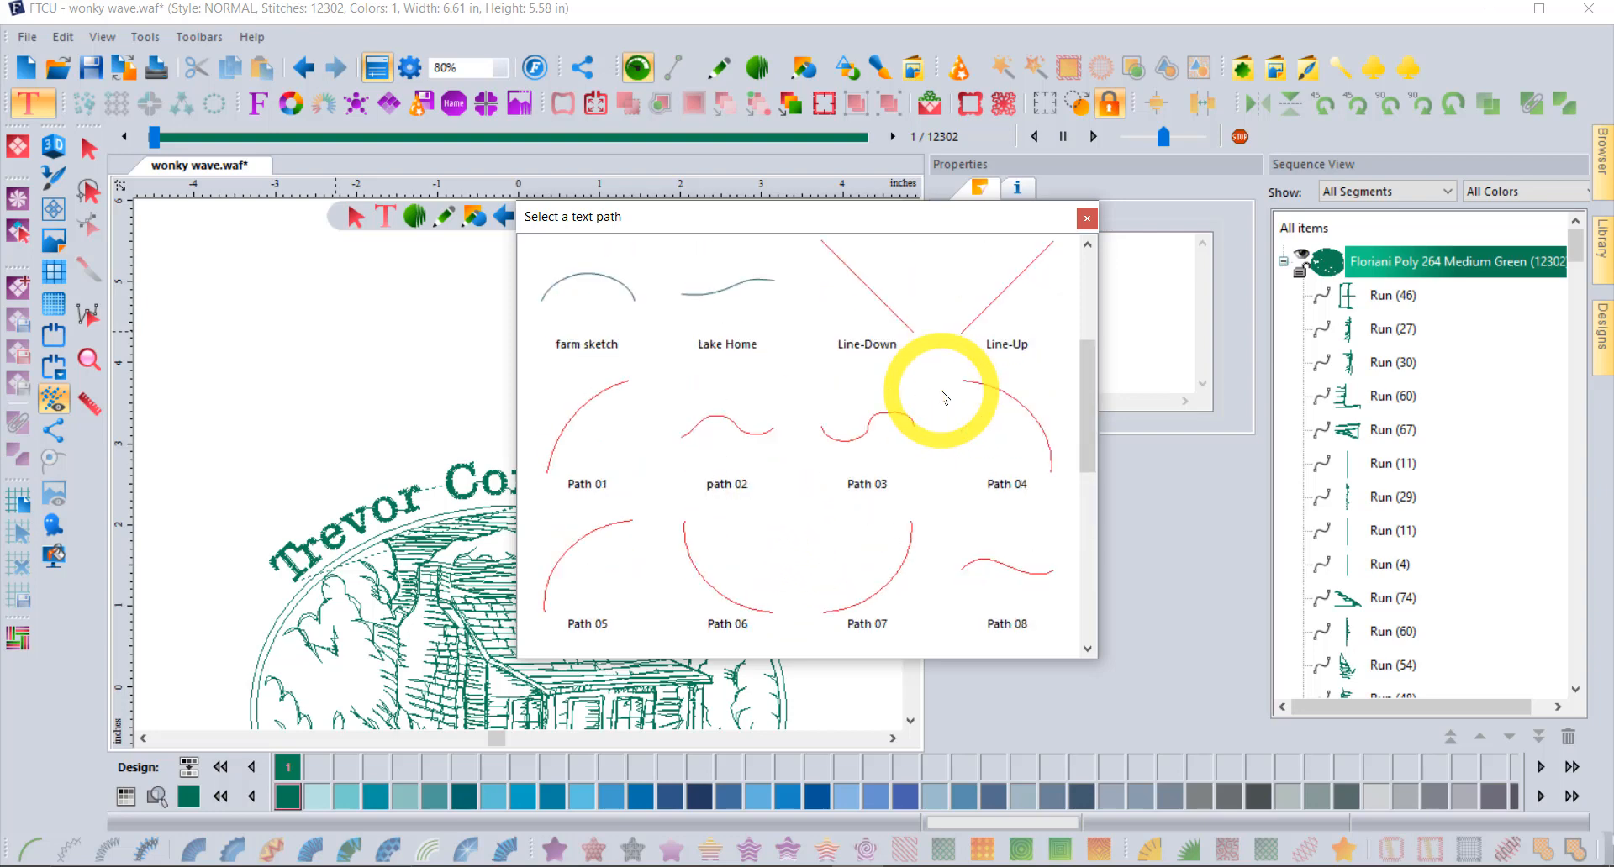
{"action": "scroll", "coordinate": [945, 397], "scroll_direction": "up", "scroll_amount": 1}
{"action": "scroll", "coordinate": [945, 398], "scroll_direction": "up", "scroll_amount": 1}
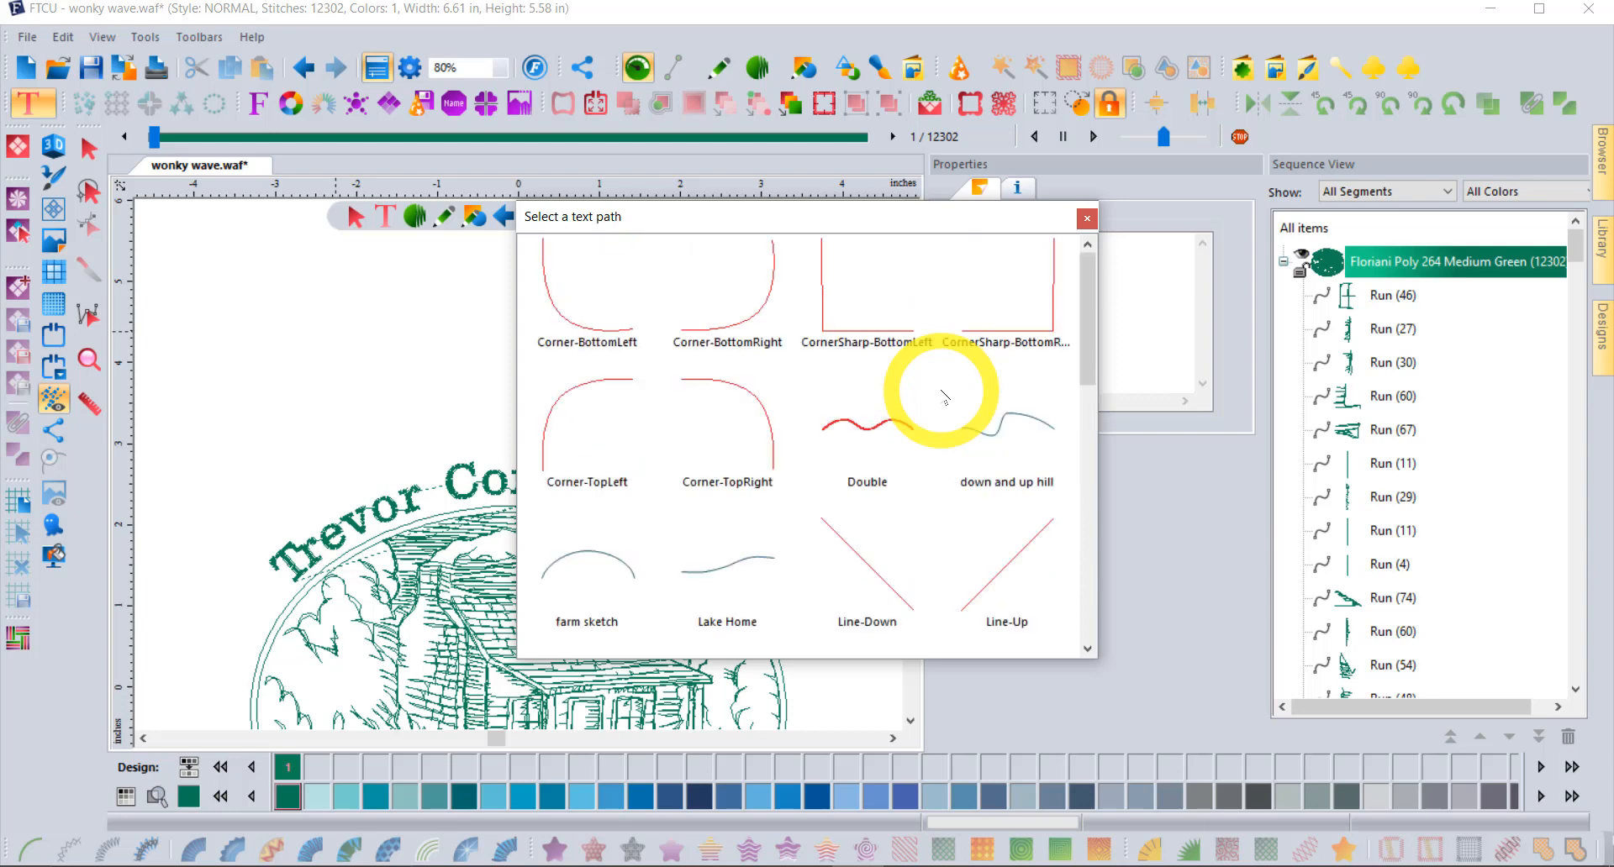
{"action": "scroll", "coordinate": [945, 398], "scroll_direction": "down", "scroll_amount": 3}
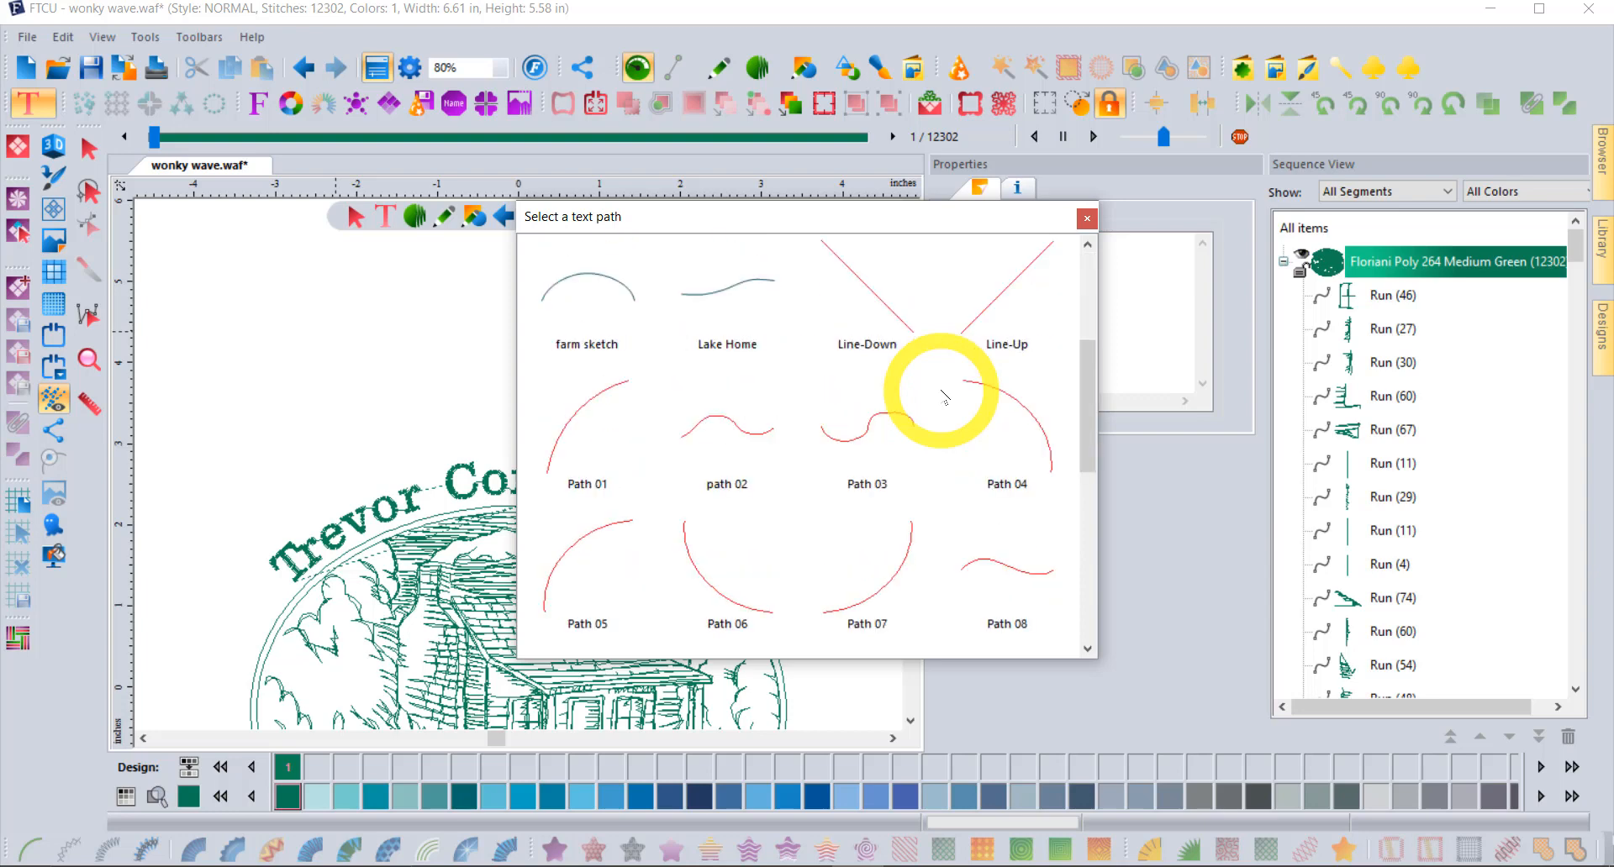
{"action": "scroll", "coordinate": [945, 397], "scroll_direction": "down", "scroll_amount": 1}
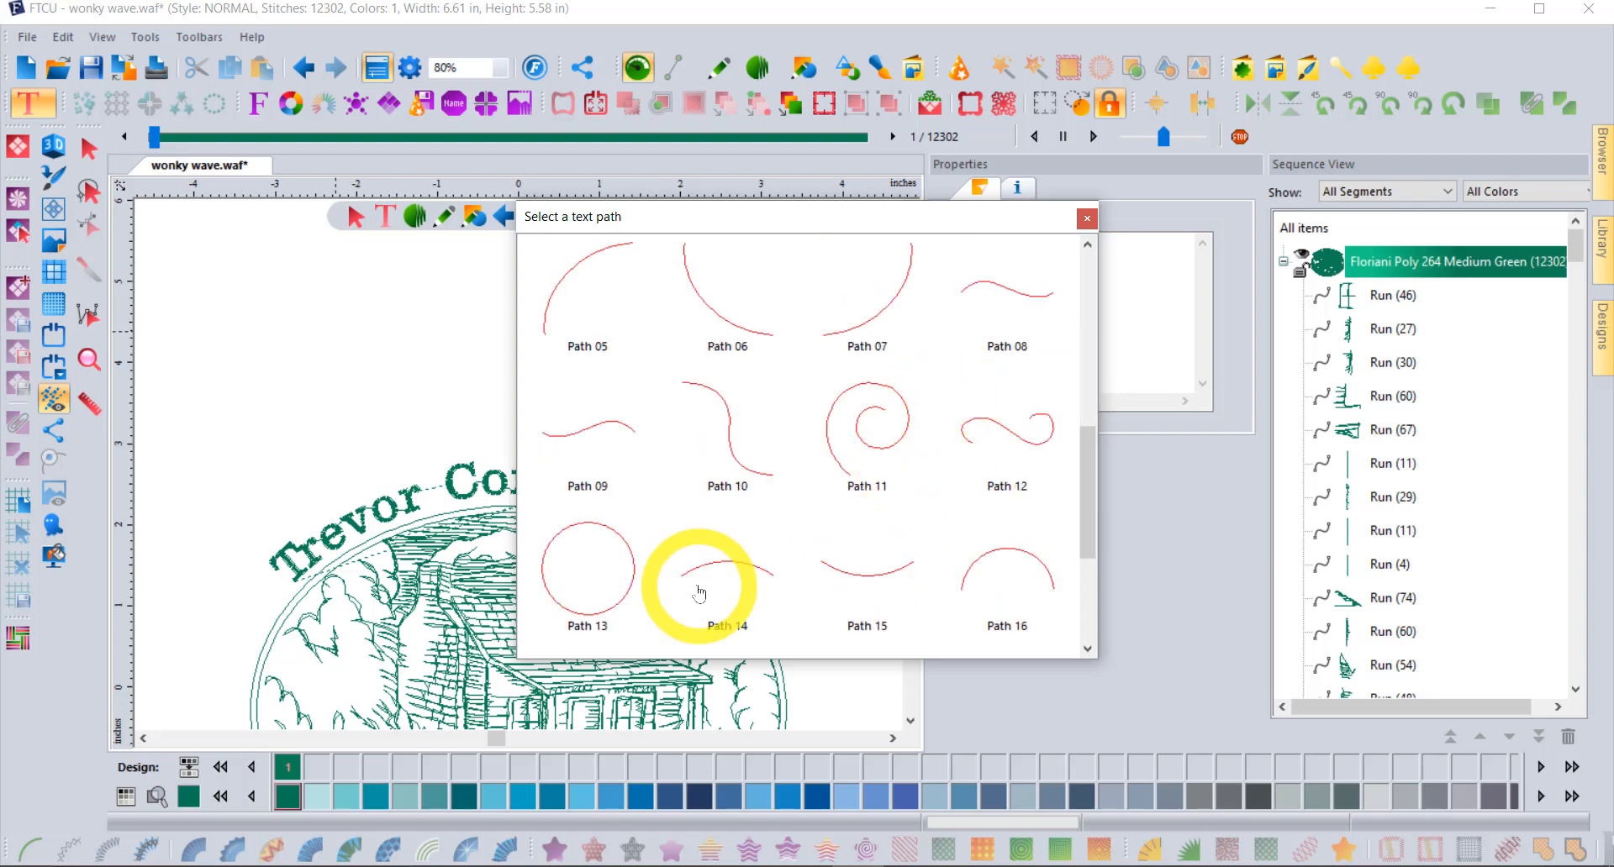
- Insert MY TEXT on Path 14 above the arched name and slightly adjust the gap between its two words
{"action": "left_click", "coordinate": [729, 572]}
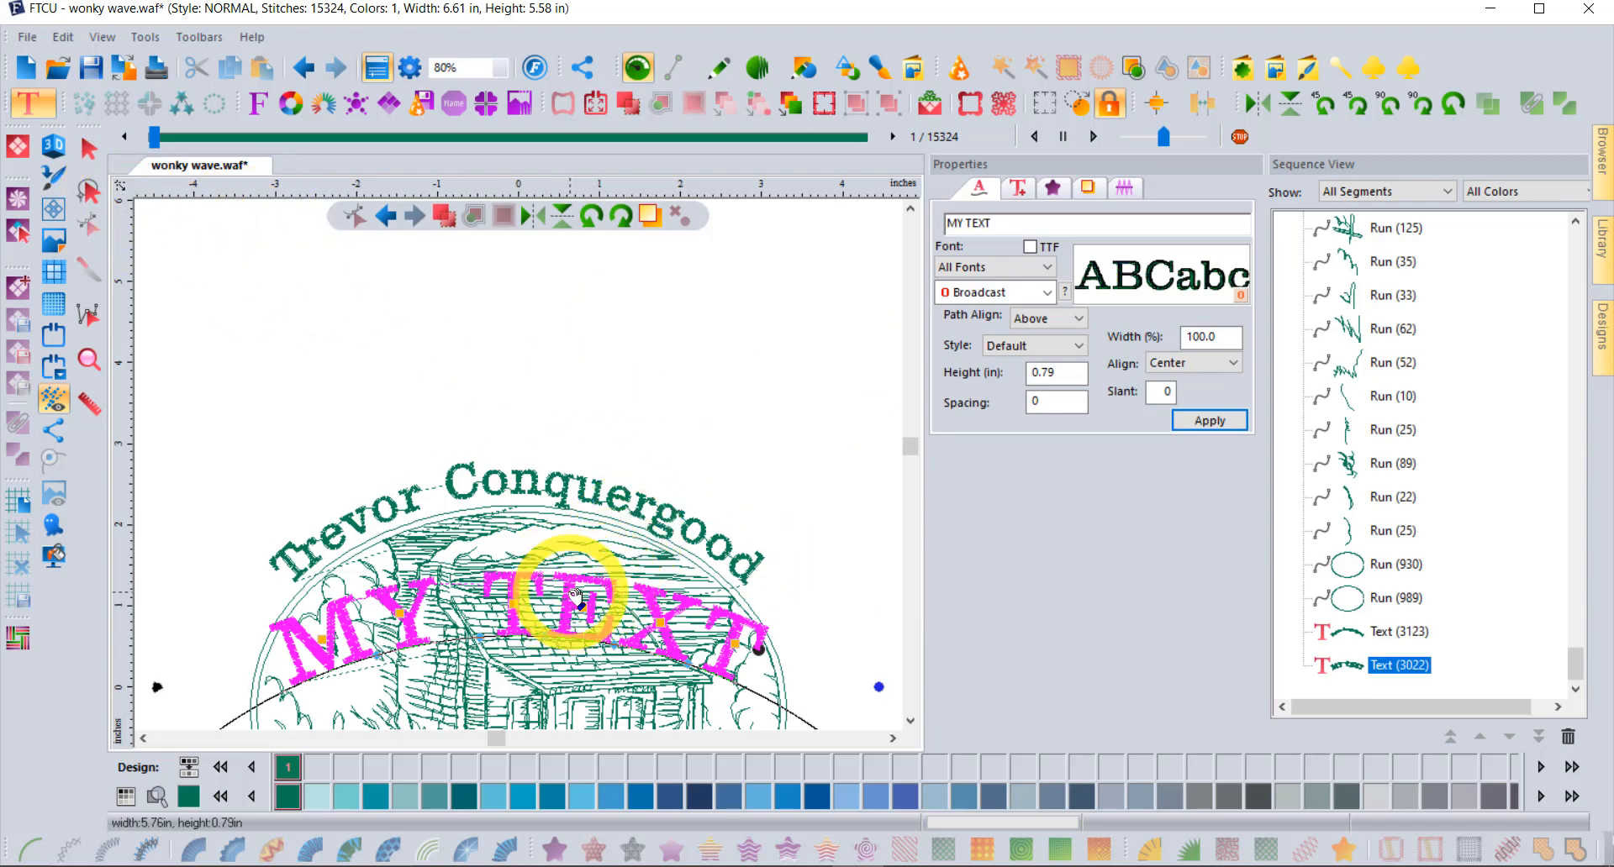
{"action": "left_click_drag", "start_coordinate": [576, 595], "coordinate": [570, 294]}
{"action": "left_click", "coordinate": [484, 325]}
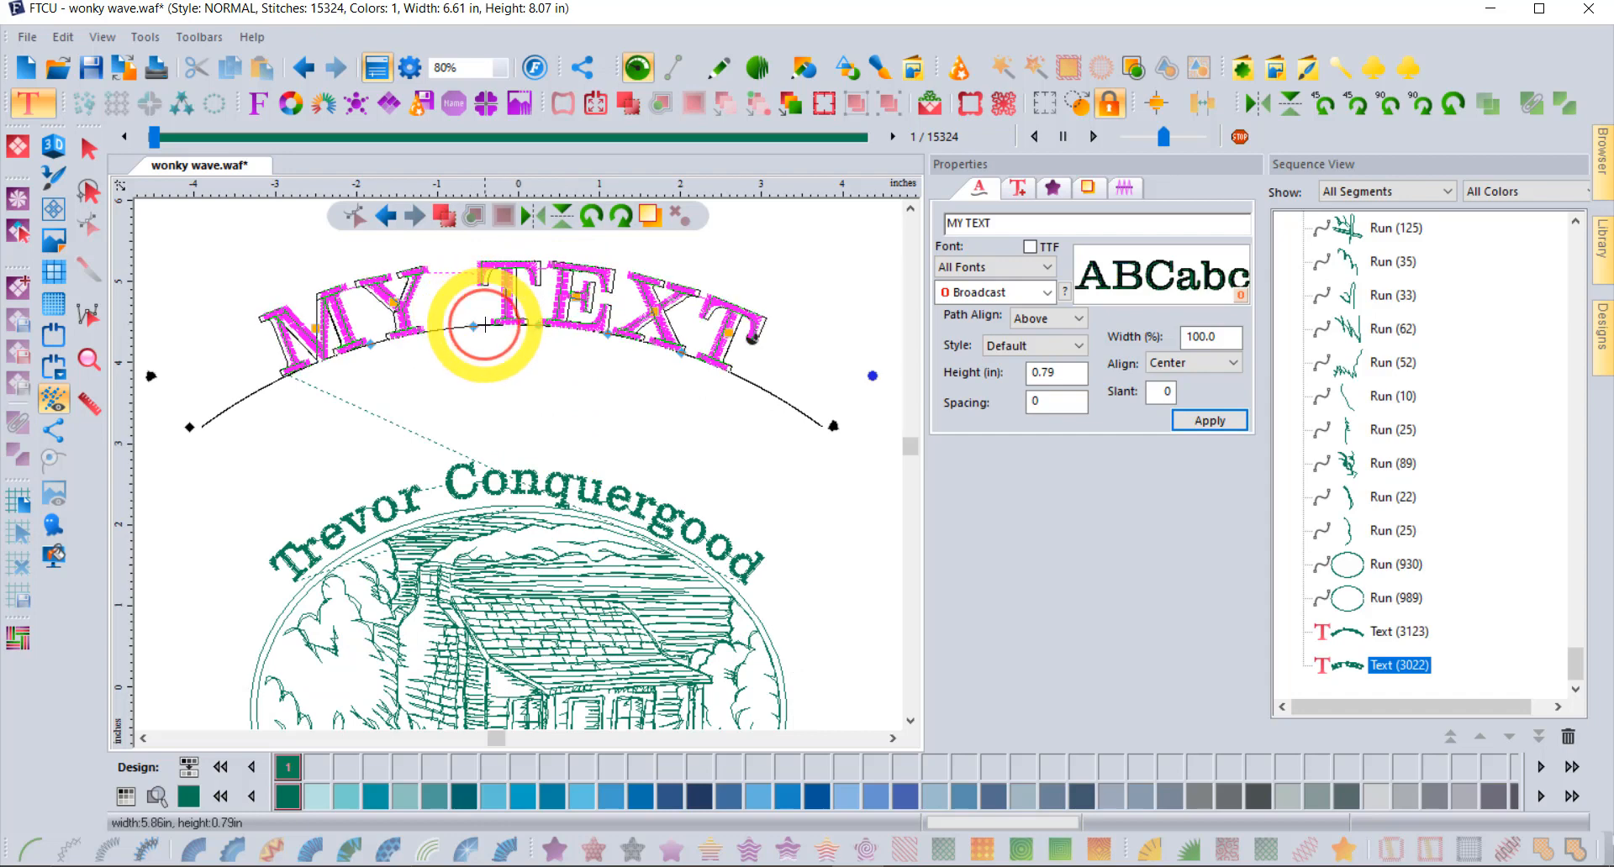
{"action": "mouse_move", "coordinate": [484, 326]}
{"action": "left_mouse_down"}
{"action": "mouse_move", "coordinate": [526, 330]}
{"action": "mouse_move", "coordinate": [473, 326]}
{"action": "left_mouse_up"}
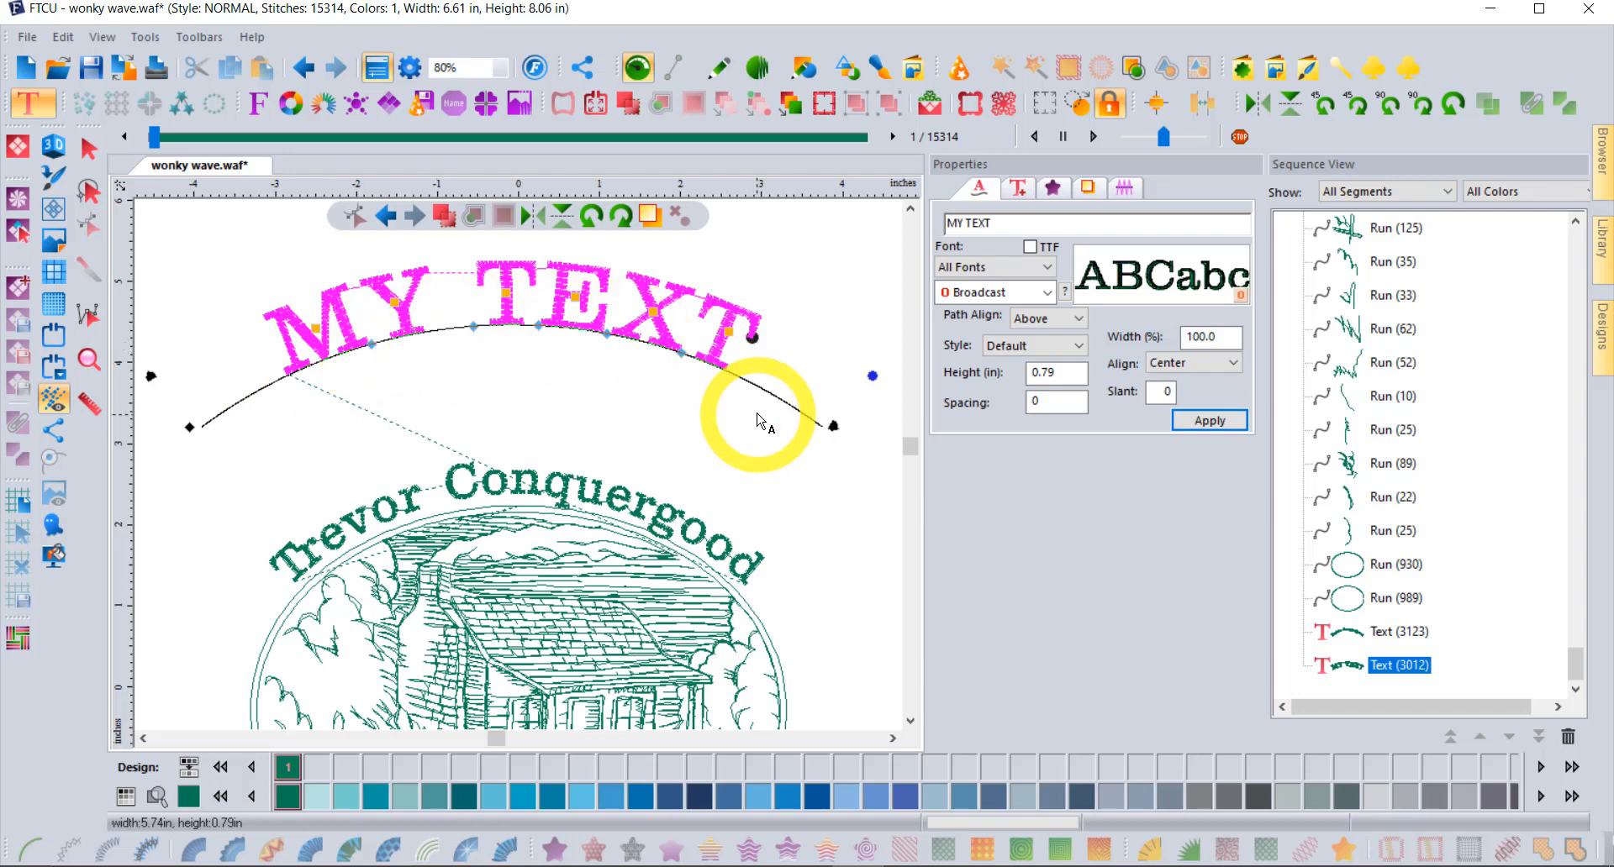
- Edit the base line of MY TEXT, lowering its middle node and tilting that node's handle to form a wave
{"action": "right_click", "coordinate": [409, 315]}
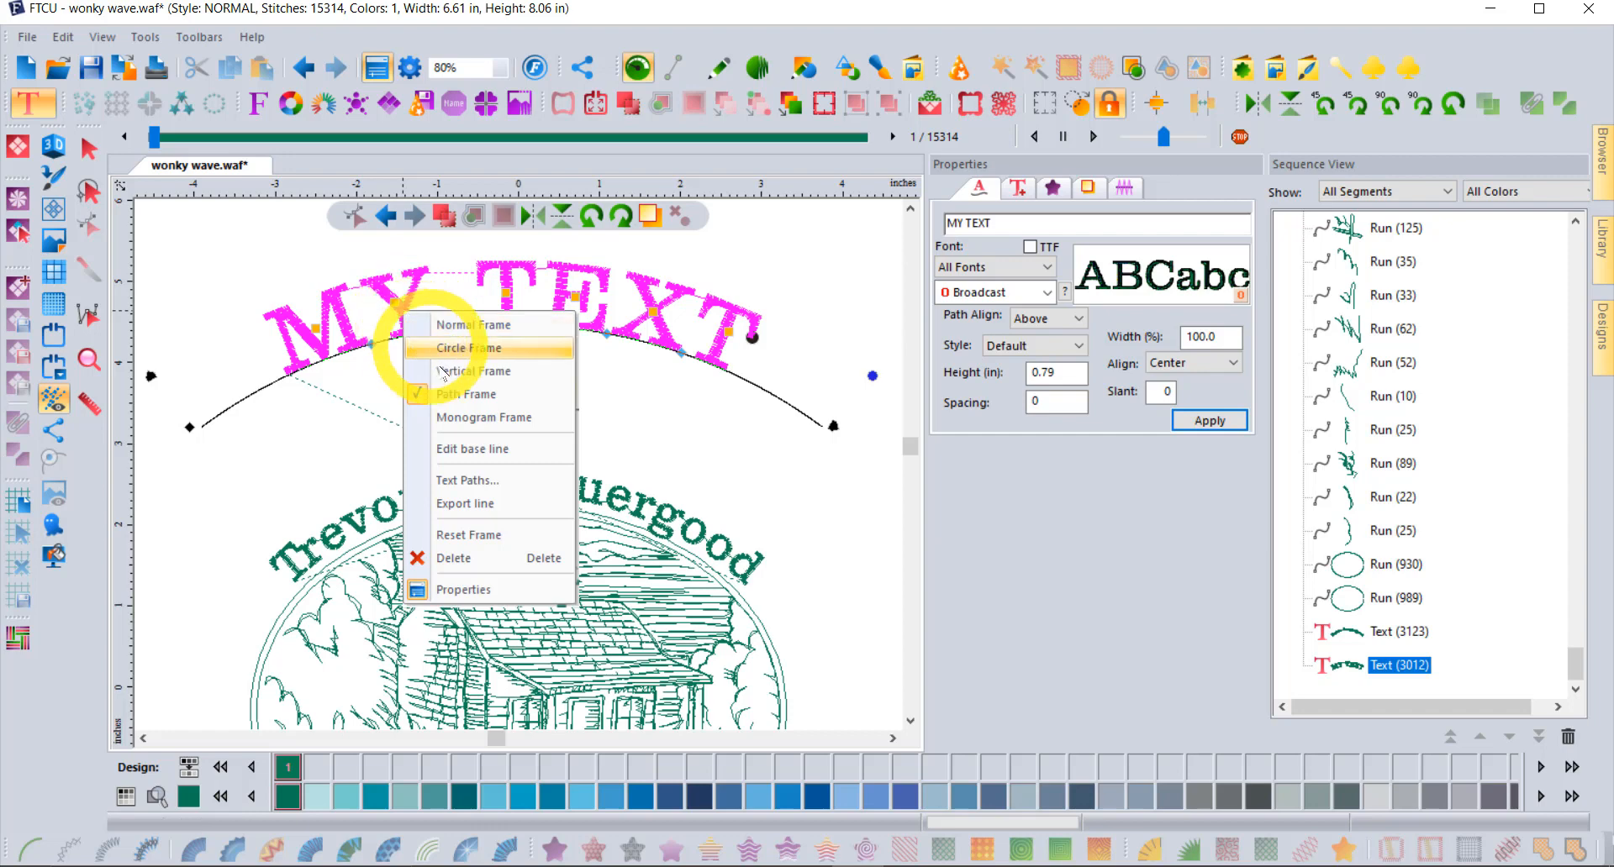
{"action": "left_click", "coordinate": [483, 450]}
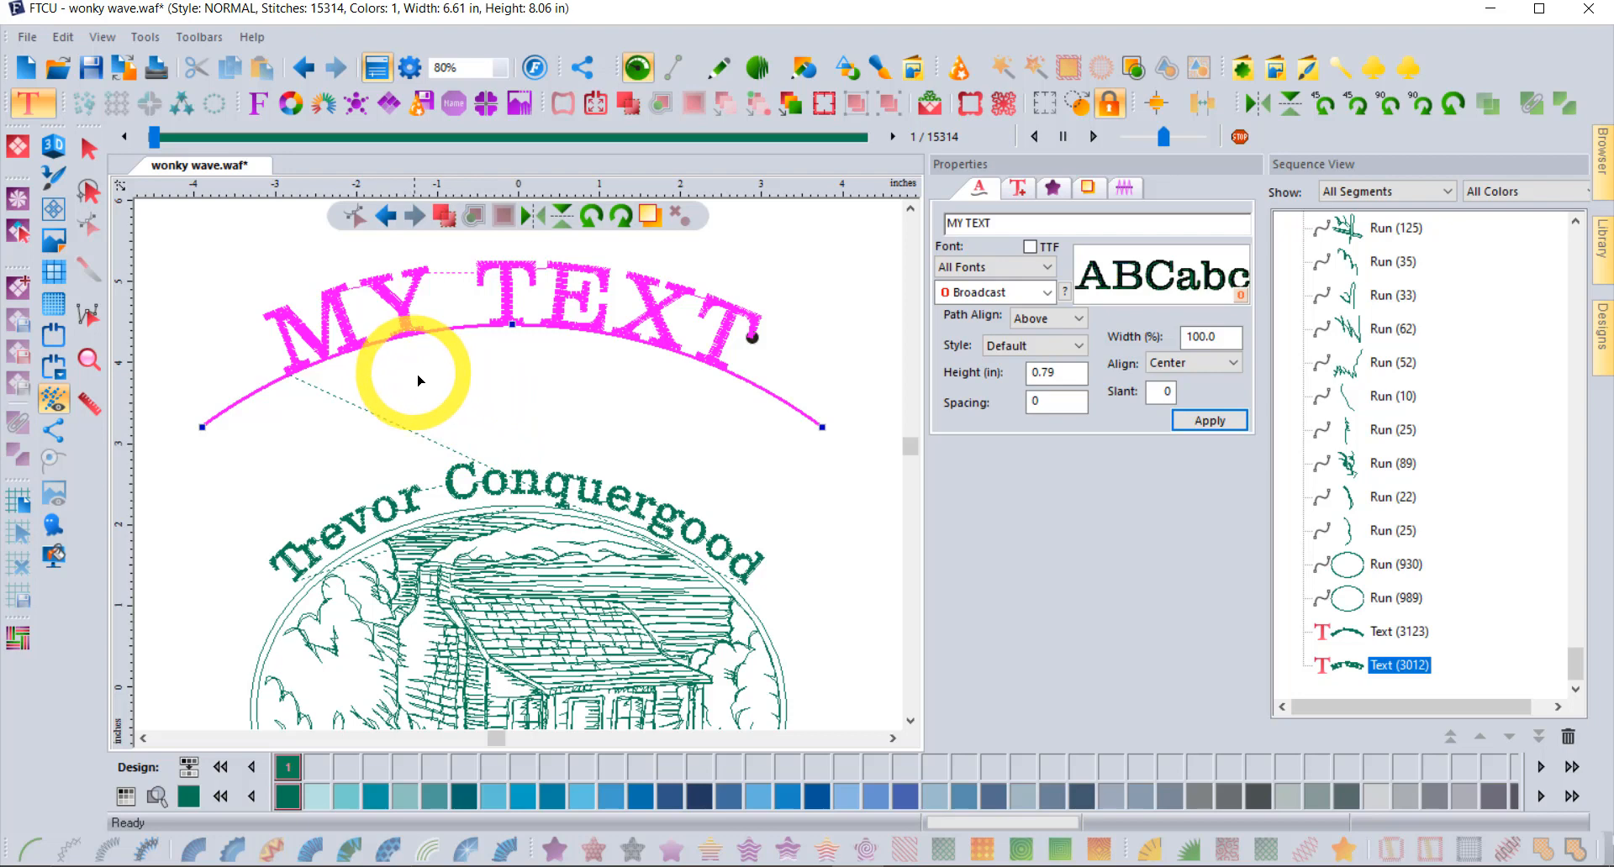
{"action": "left_click_drag", "start_coordinate": [514, 326], "coordinate": [516, 374]}
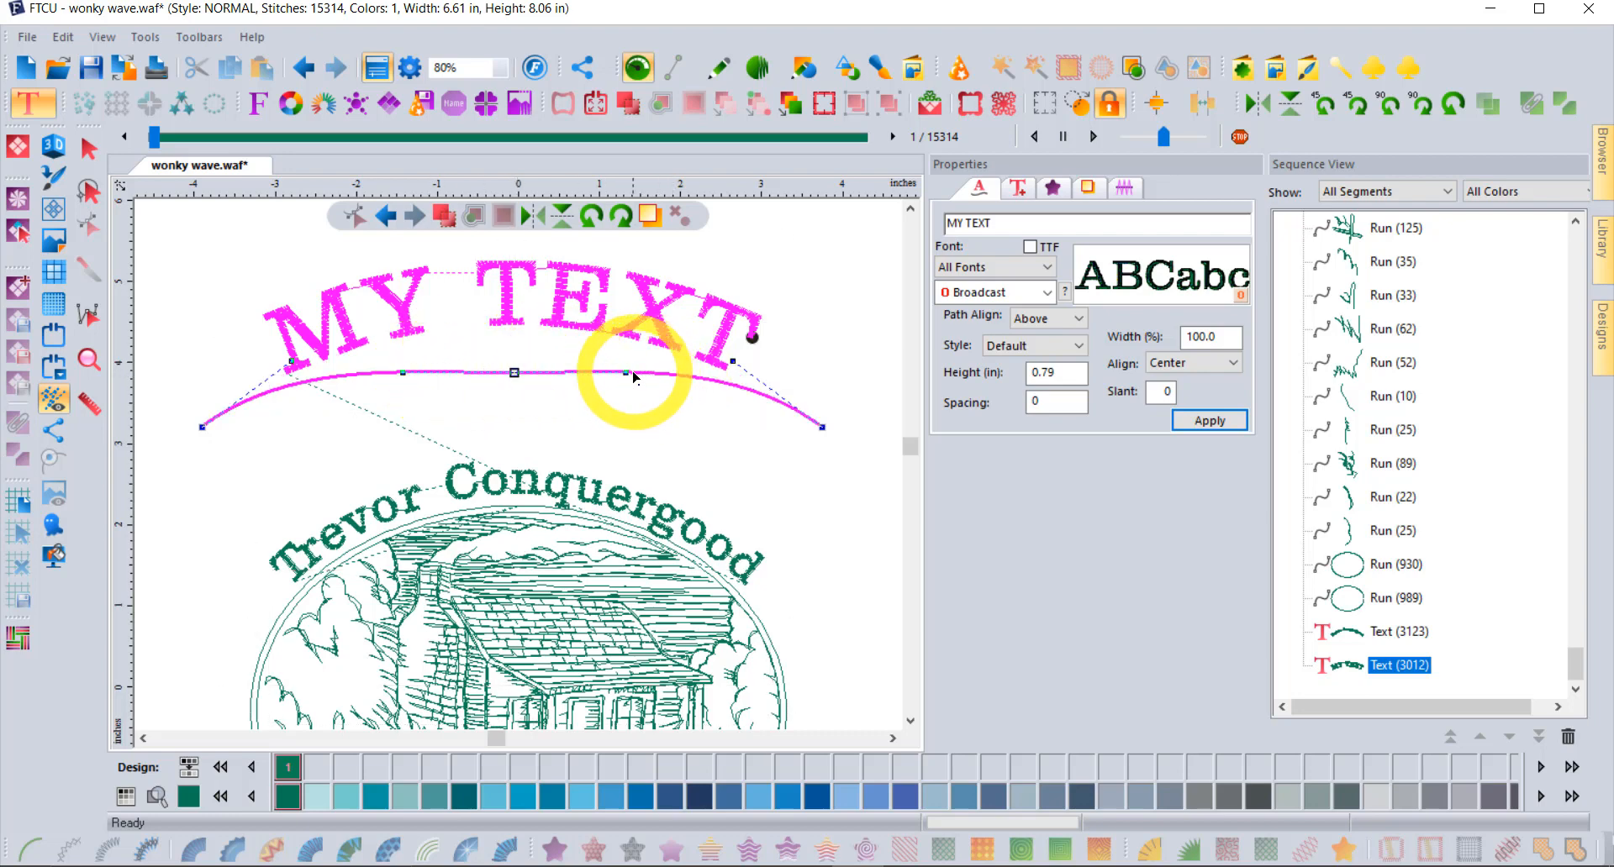
{"action": "left_click_drag", "start_coordinate": [626, 372], "coordinate": [628, 407]}
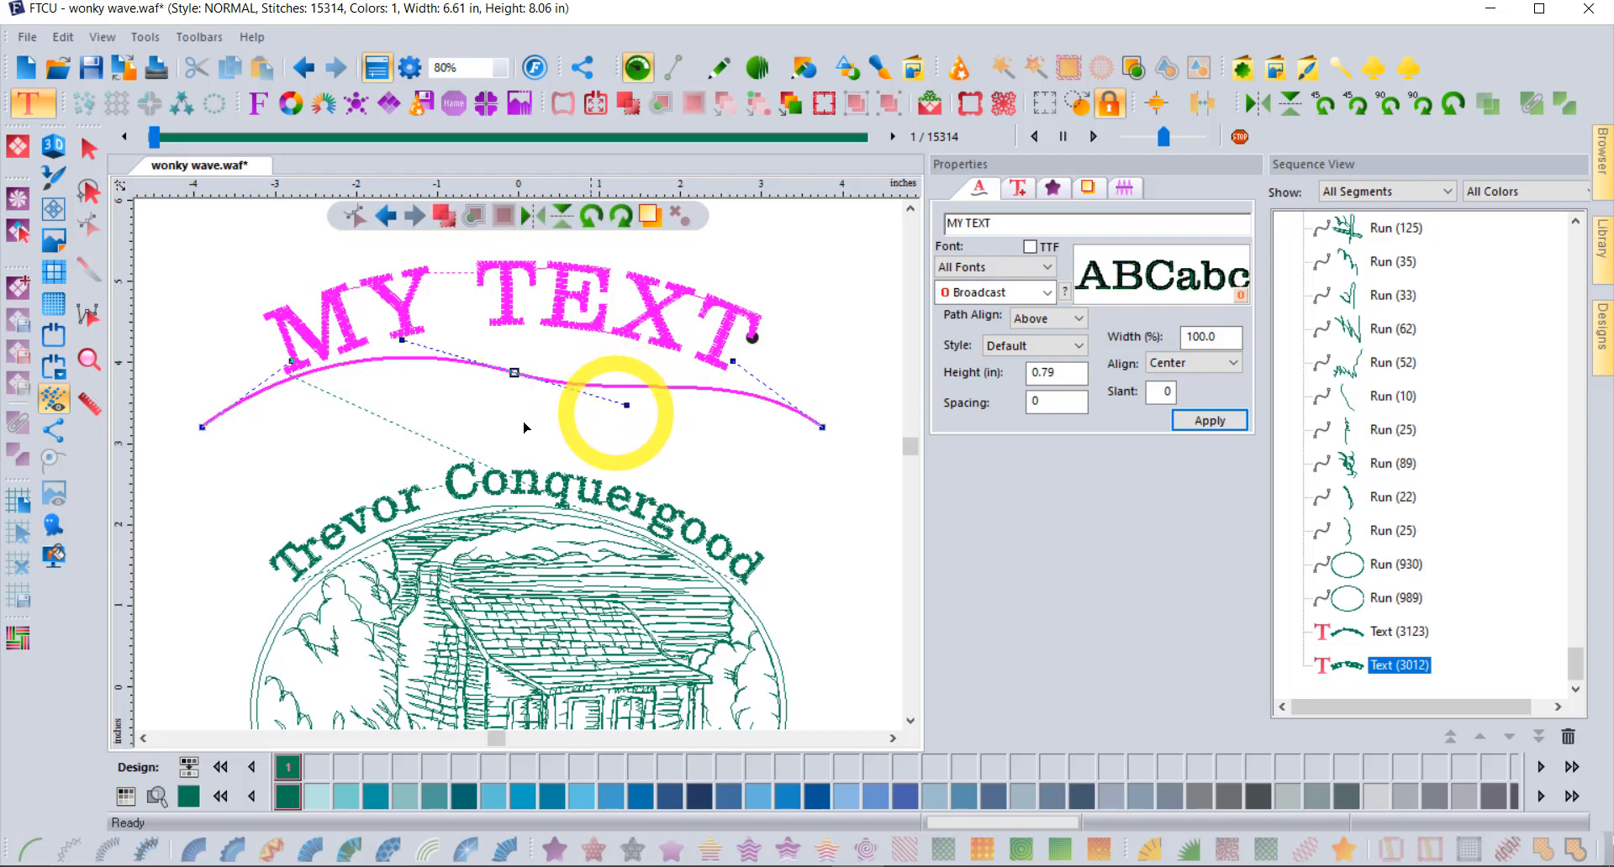
- Add a node on the right part of the base line, raise it into a second crest, and apply the wavy line to MY TEXT
{"action": "right_click", "coordinate": [703, 390]}
{"action": "left_click", "coordinate": [714, 399]}
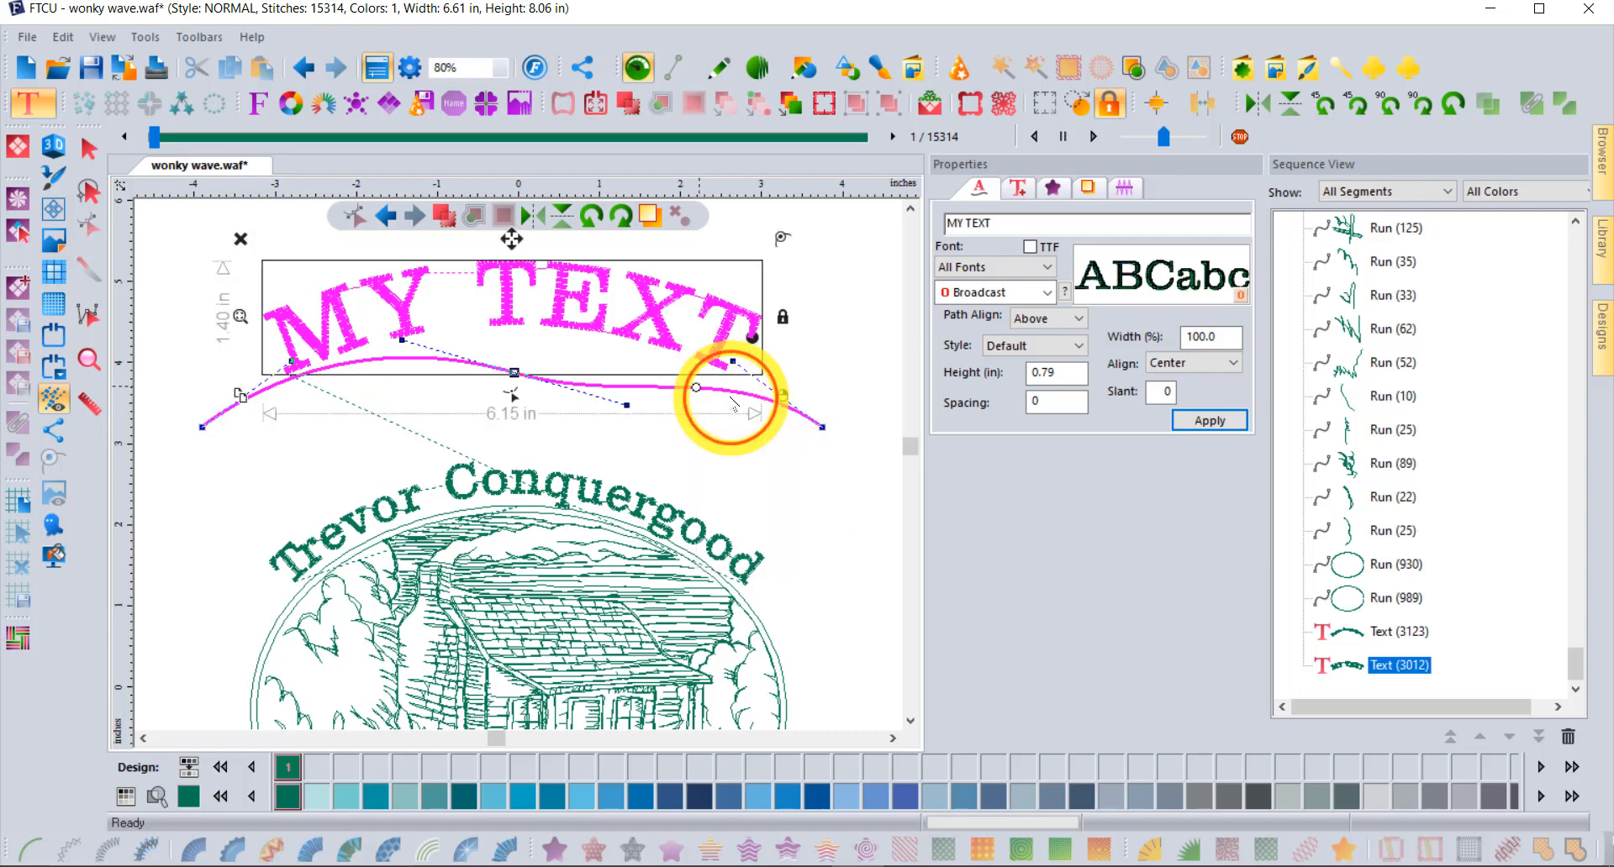
{"action": "left_click_drag", "start_coordinate": [706, 392], "coordinate": [703, 364]}
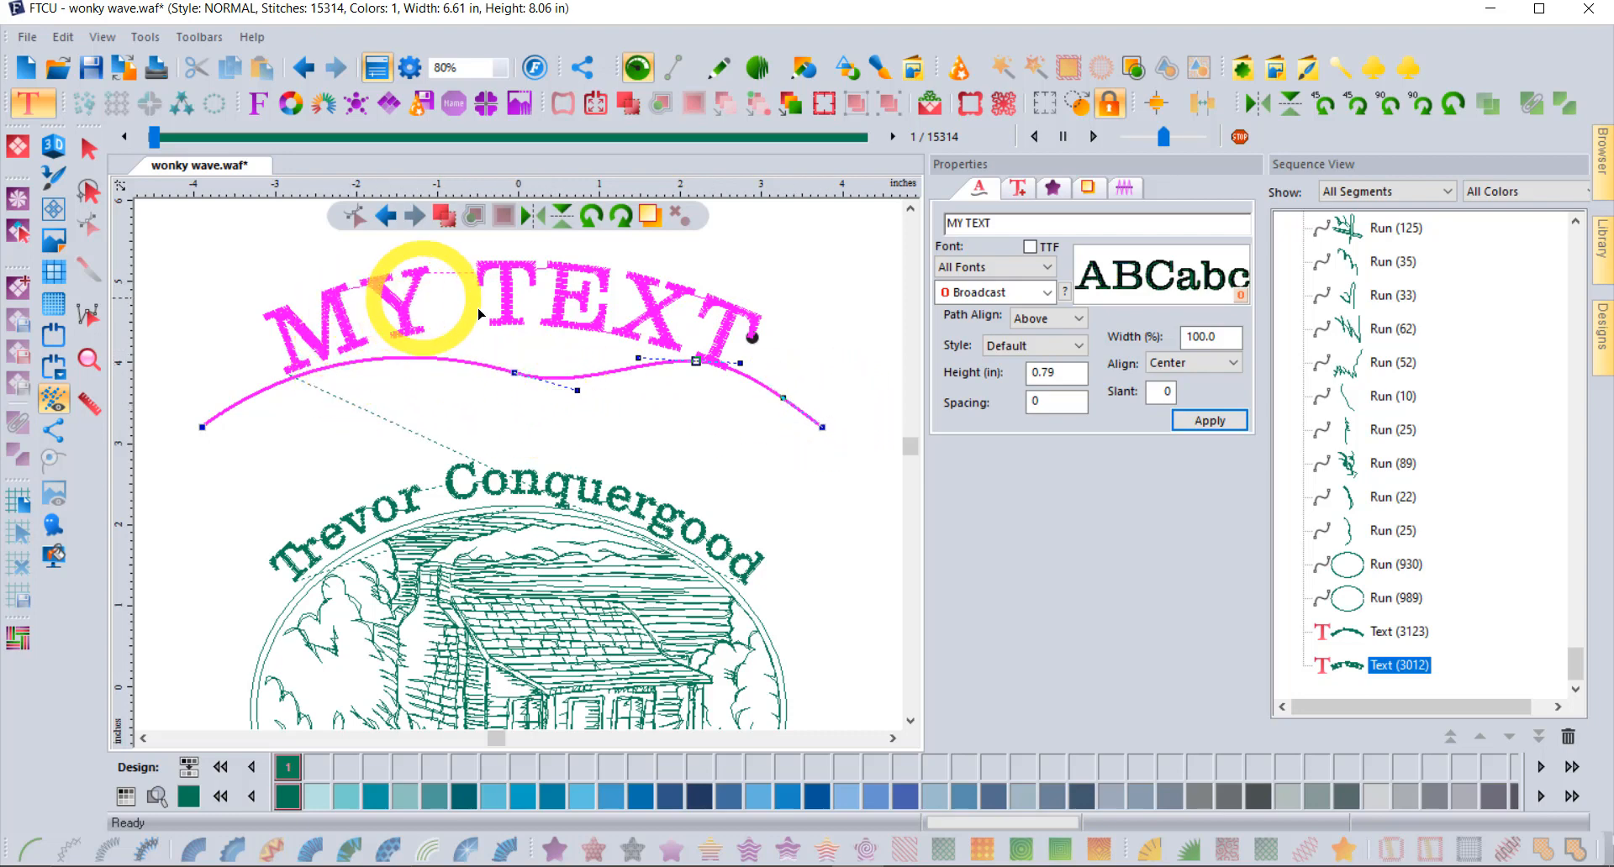
{"action": "left_click", "coordinate": [535, 356]}
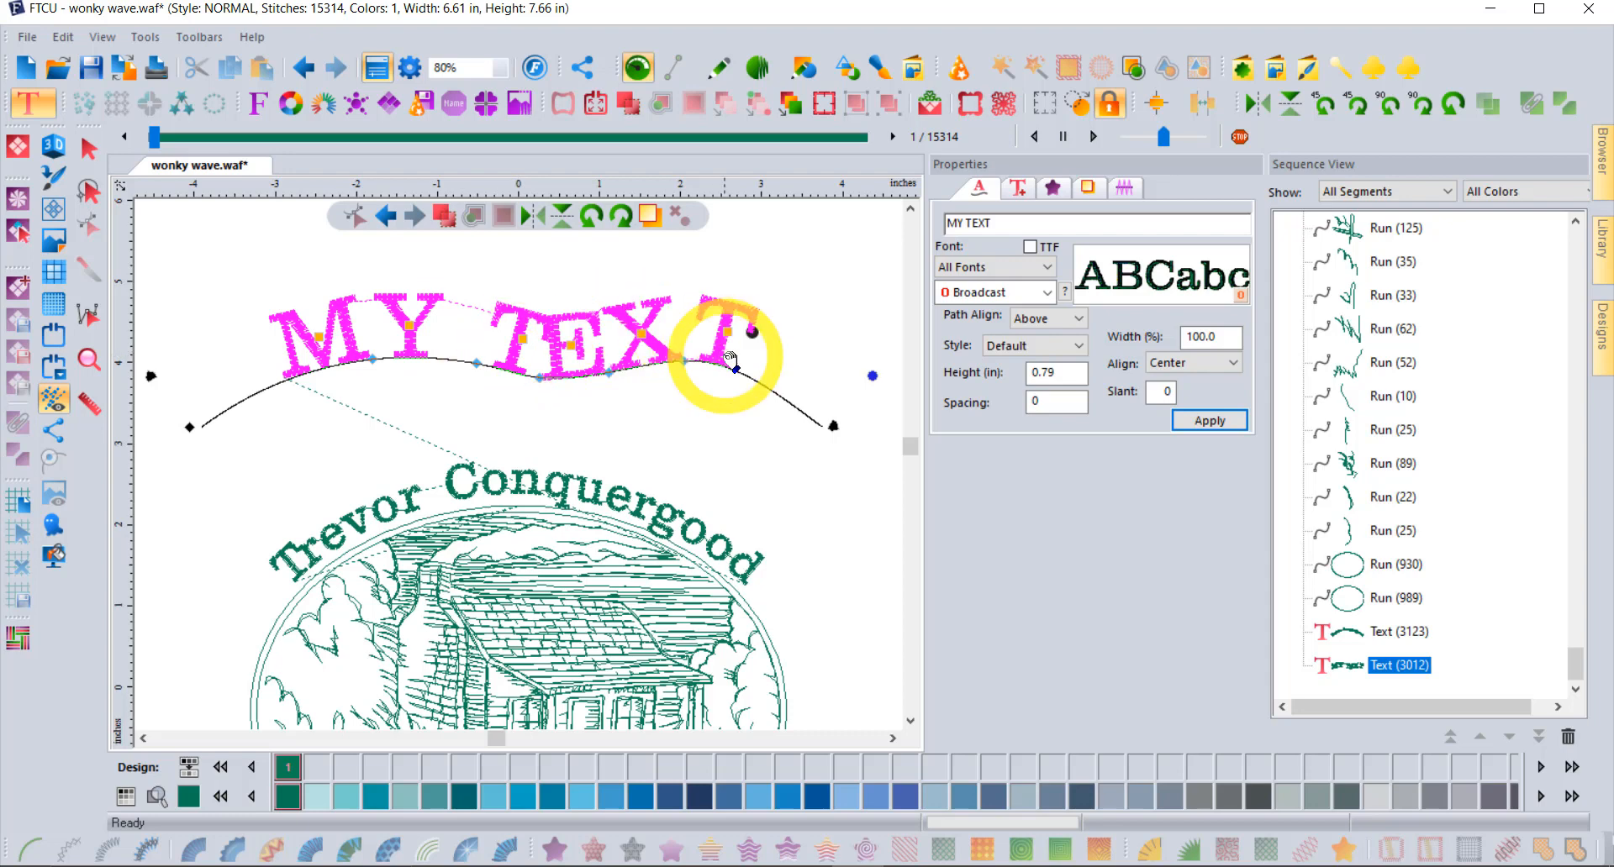
- Widen the letter spacing in TEXT between the X and the final T, and between the E and the X
{"action": "left_click_drag", "start_coordinate": [684, 362], "coordinate": [654, 319]}
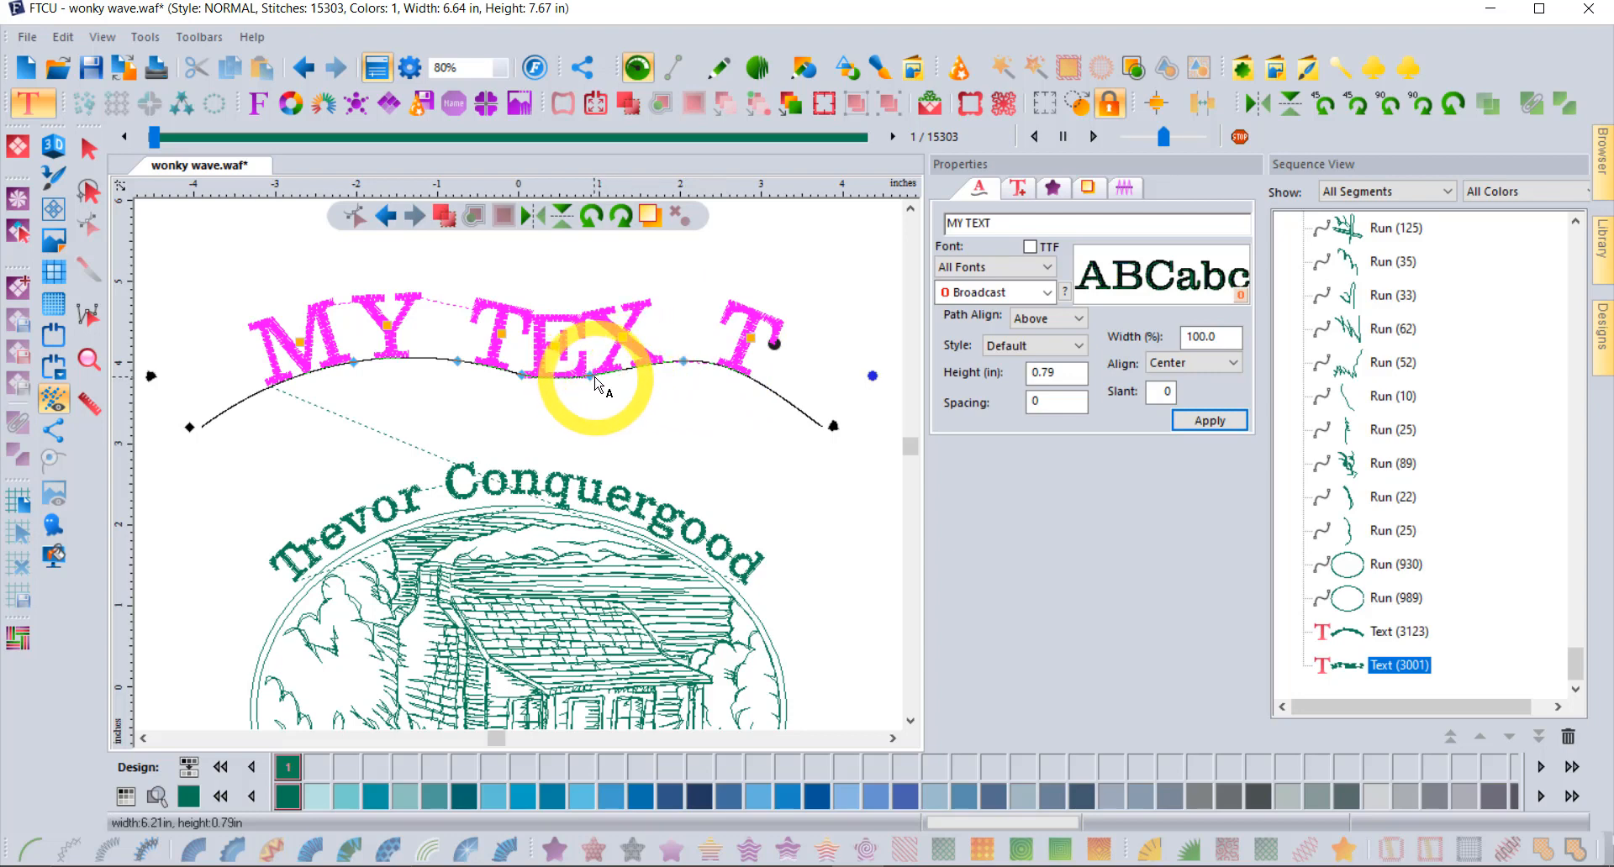
{"action": "left_click_drag", "start_coordinate": [591, 375], "coordinate": [611, 375]}
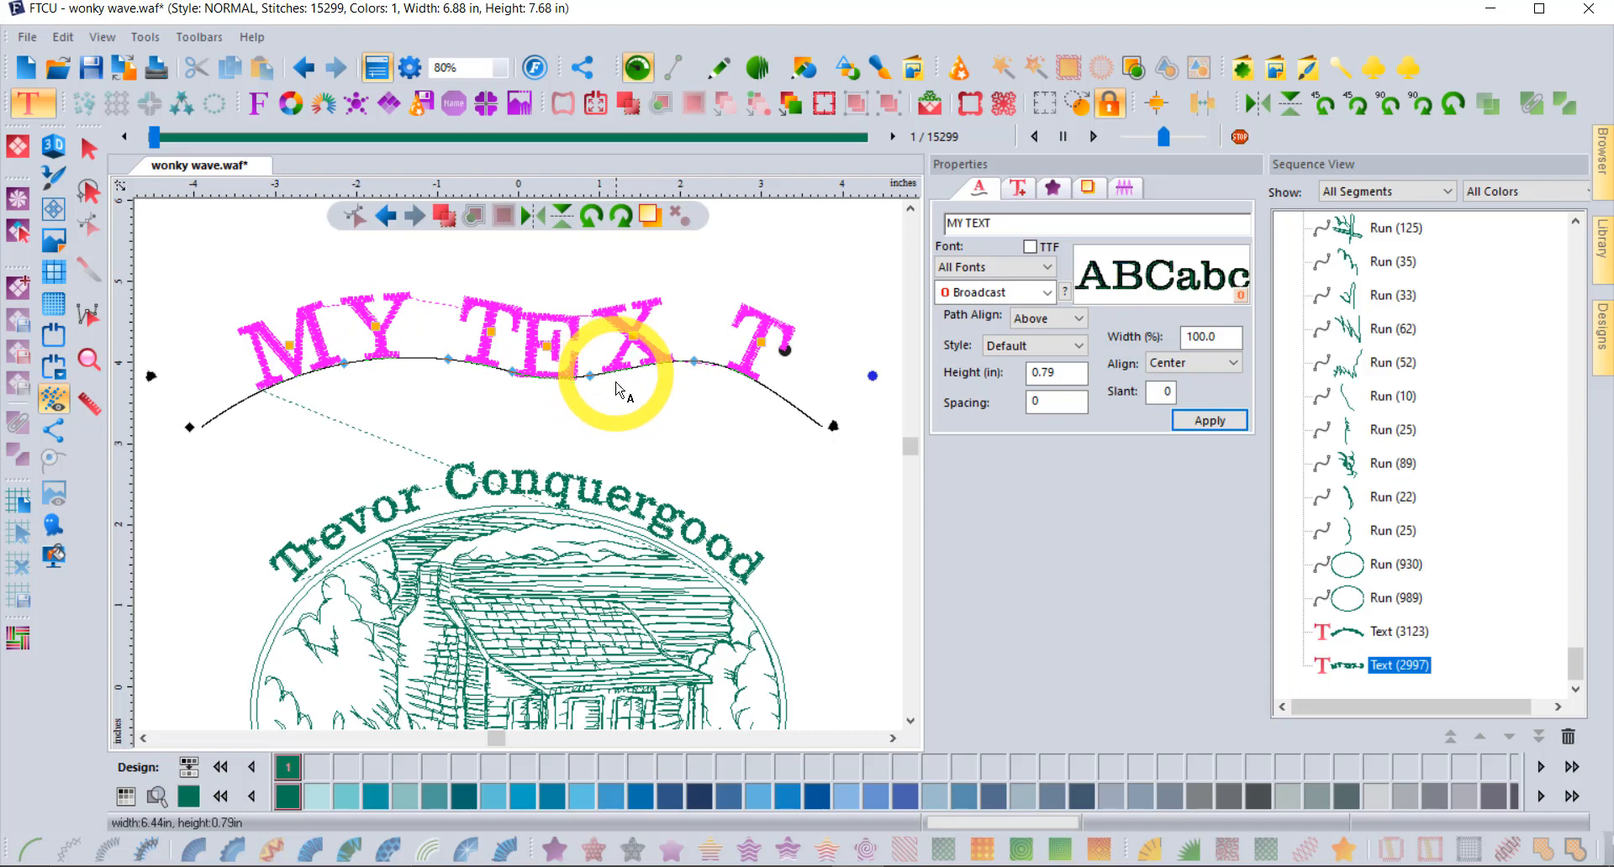
- Nudge the wavy MY TEXT slightly and export its base line to the Line Frames folder as a reusable path named test
{"action": "left_click_drag", "start_coordinate": [521, 374], "coordinate": [527, 374]}
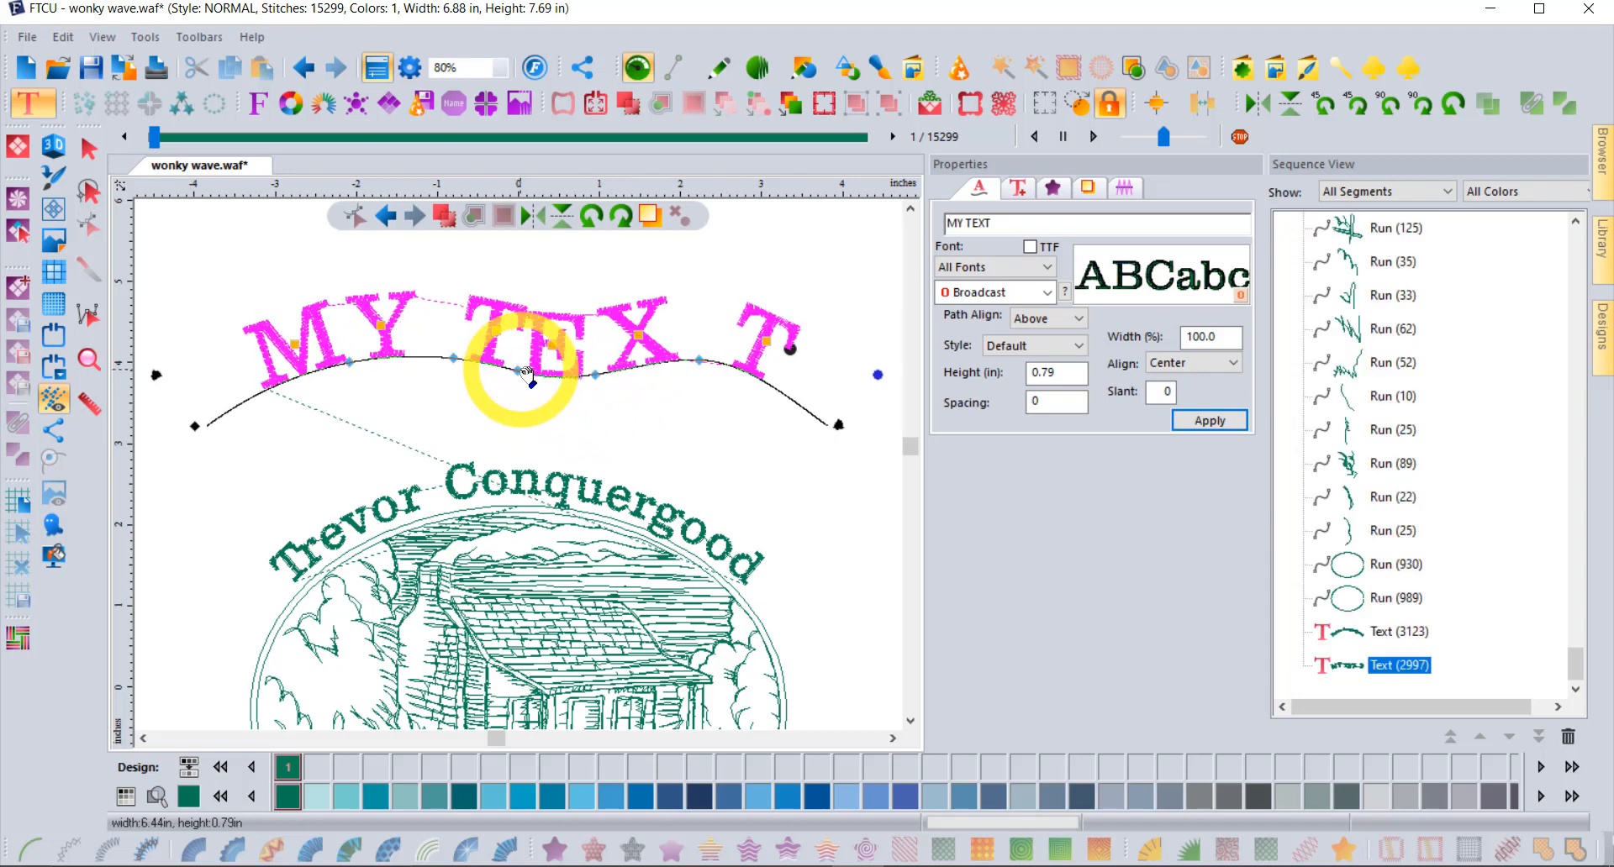
{"action": "right_click", "coordinate": [553, 375]}
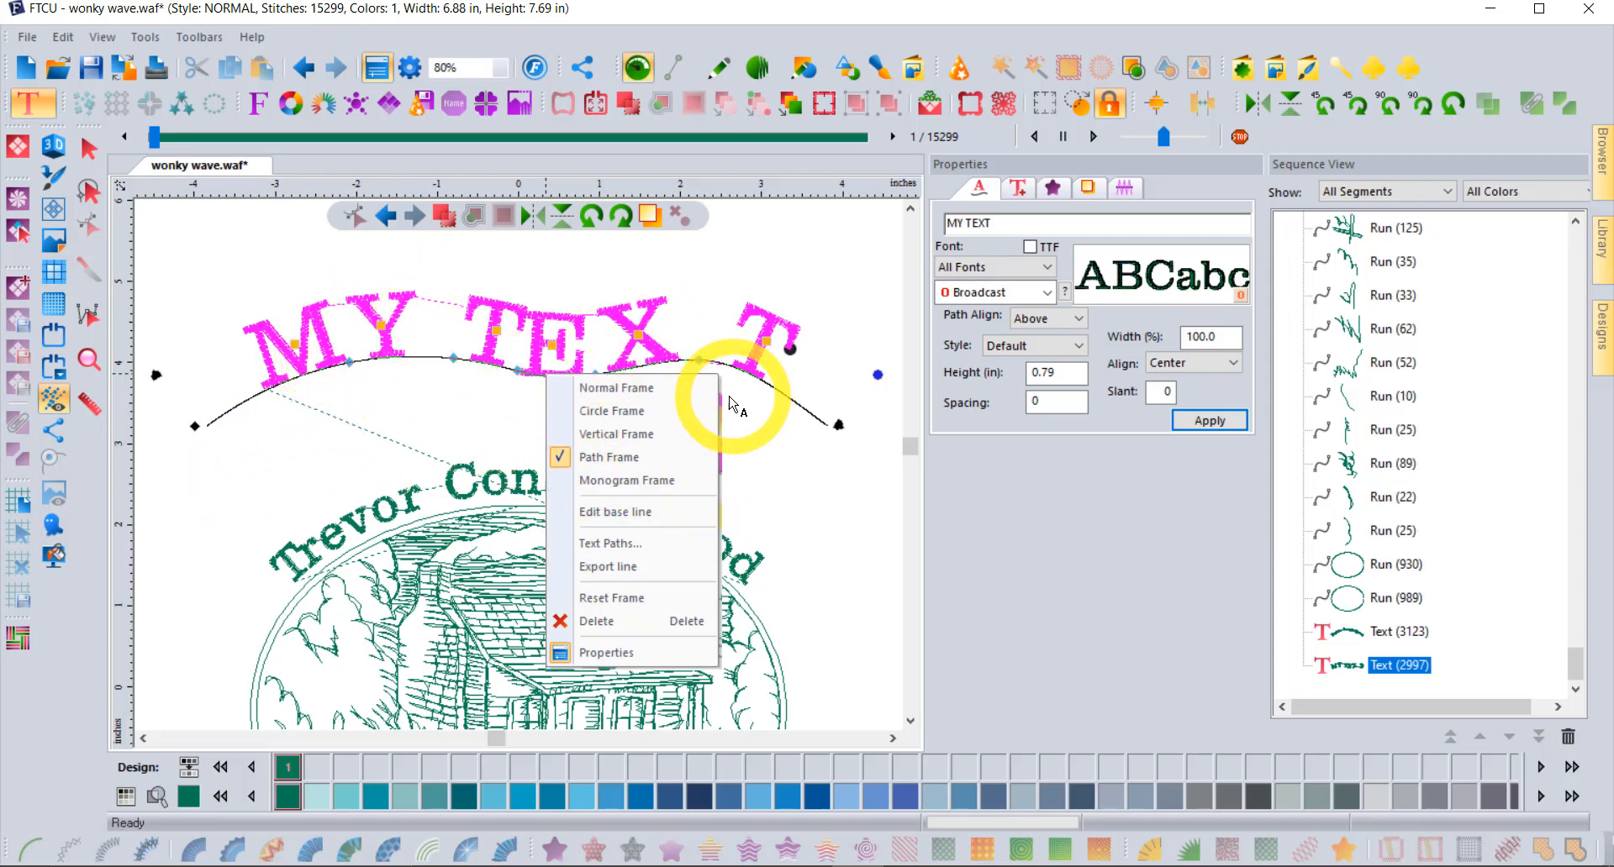
{"action": "left_click", "coordinate": [622, 570]}
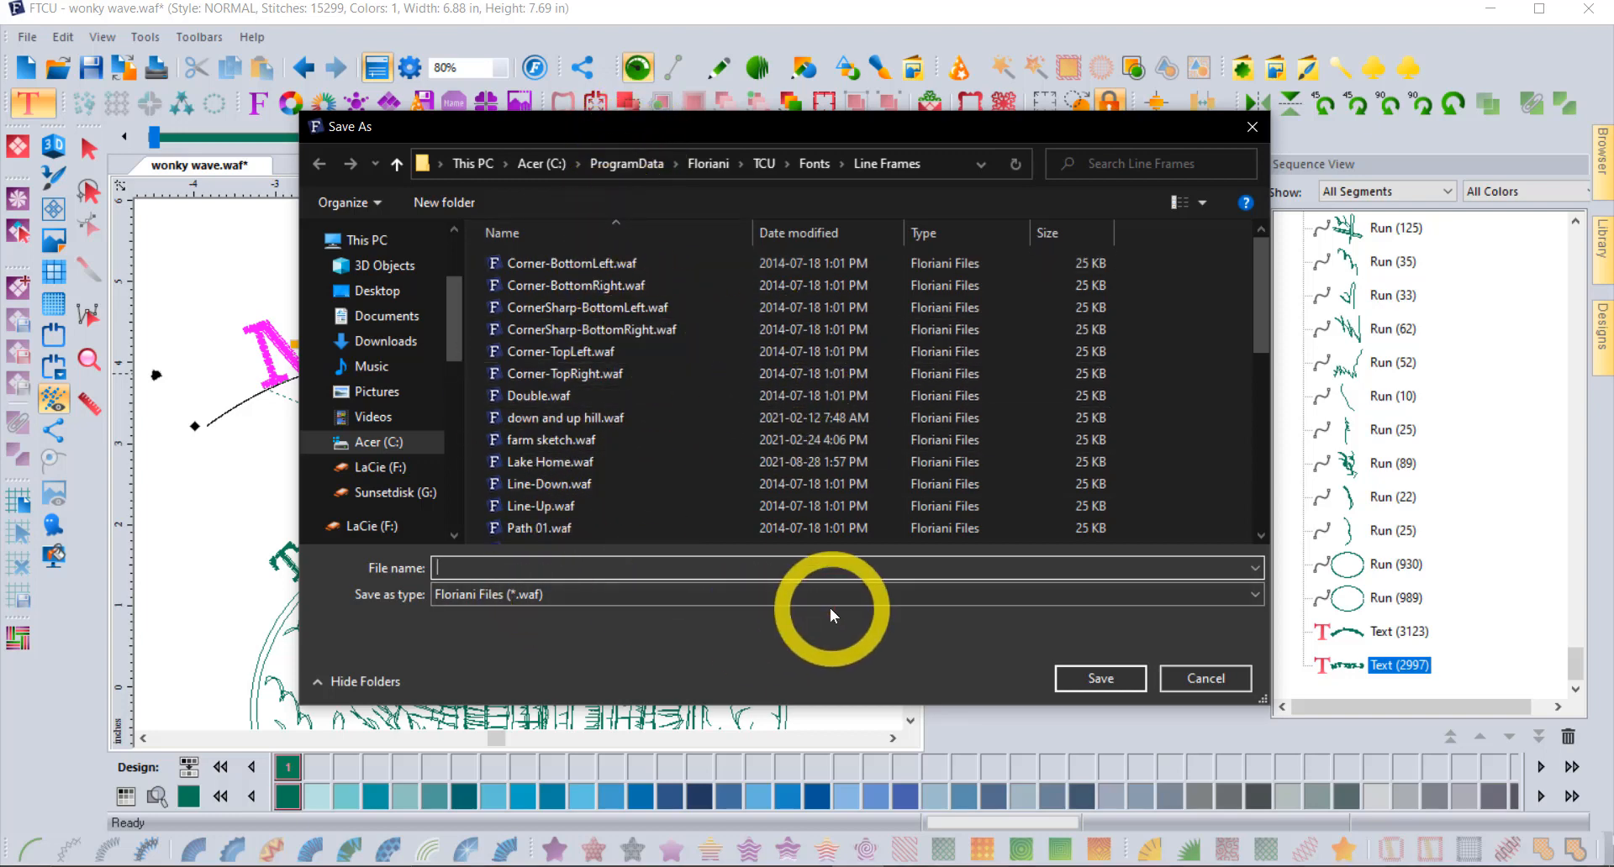
{"action": "type", "text": "test"}
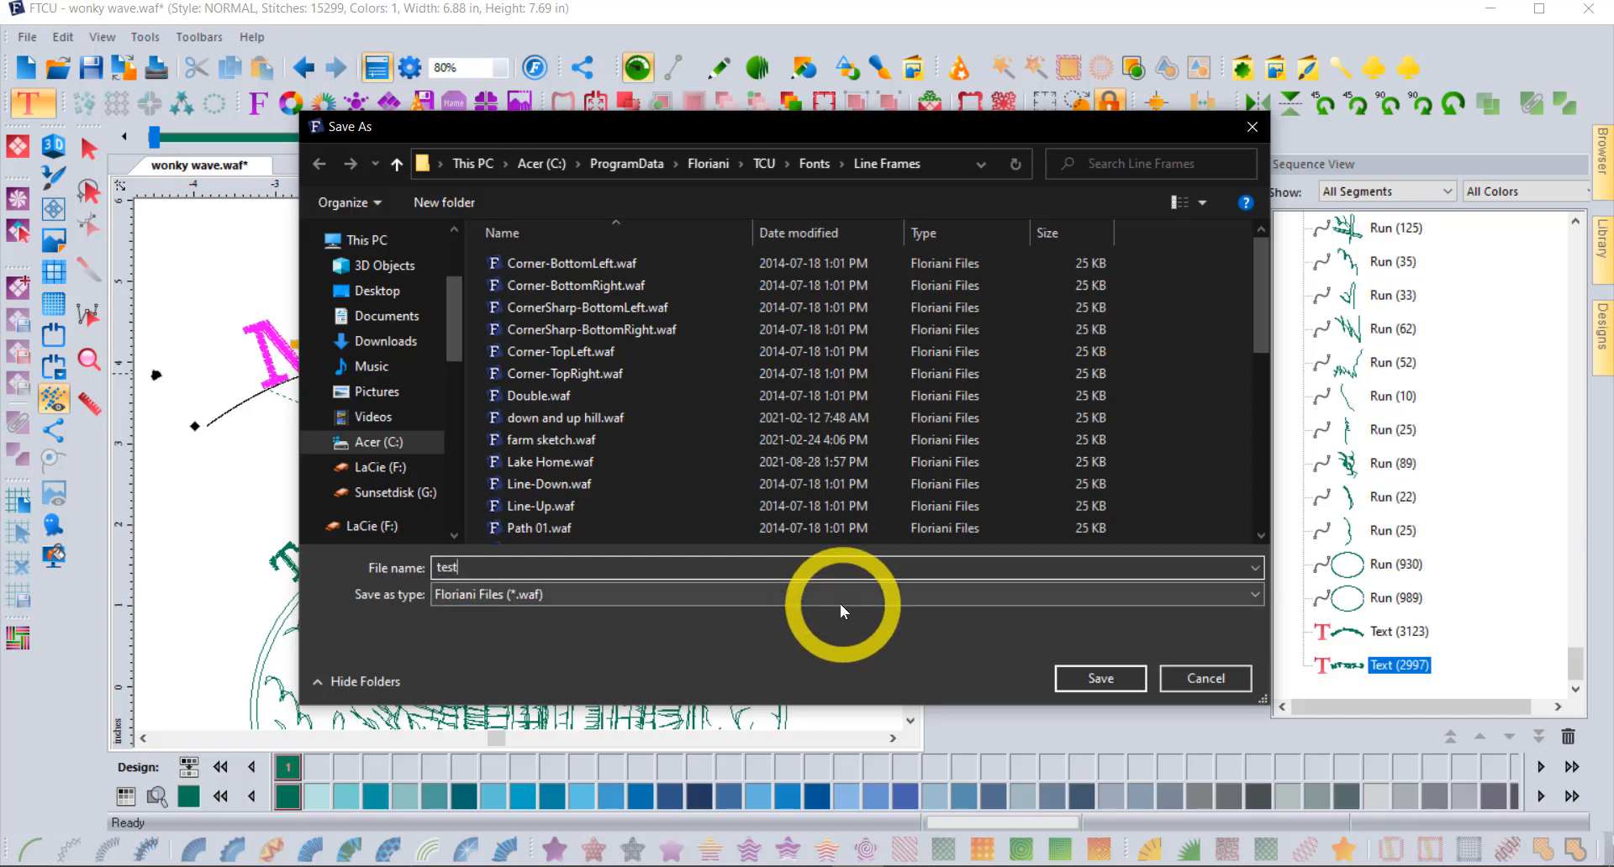
{"action": "left_click", "coordinate": [1097, 677]}
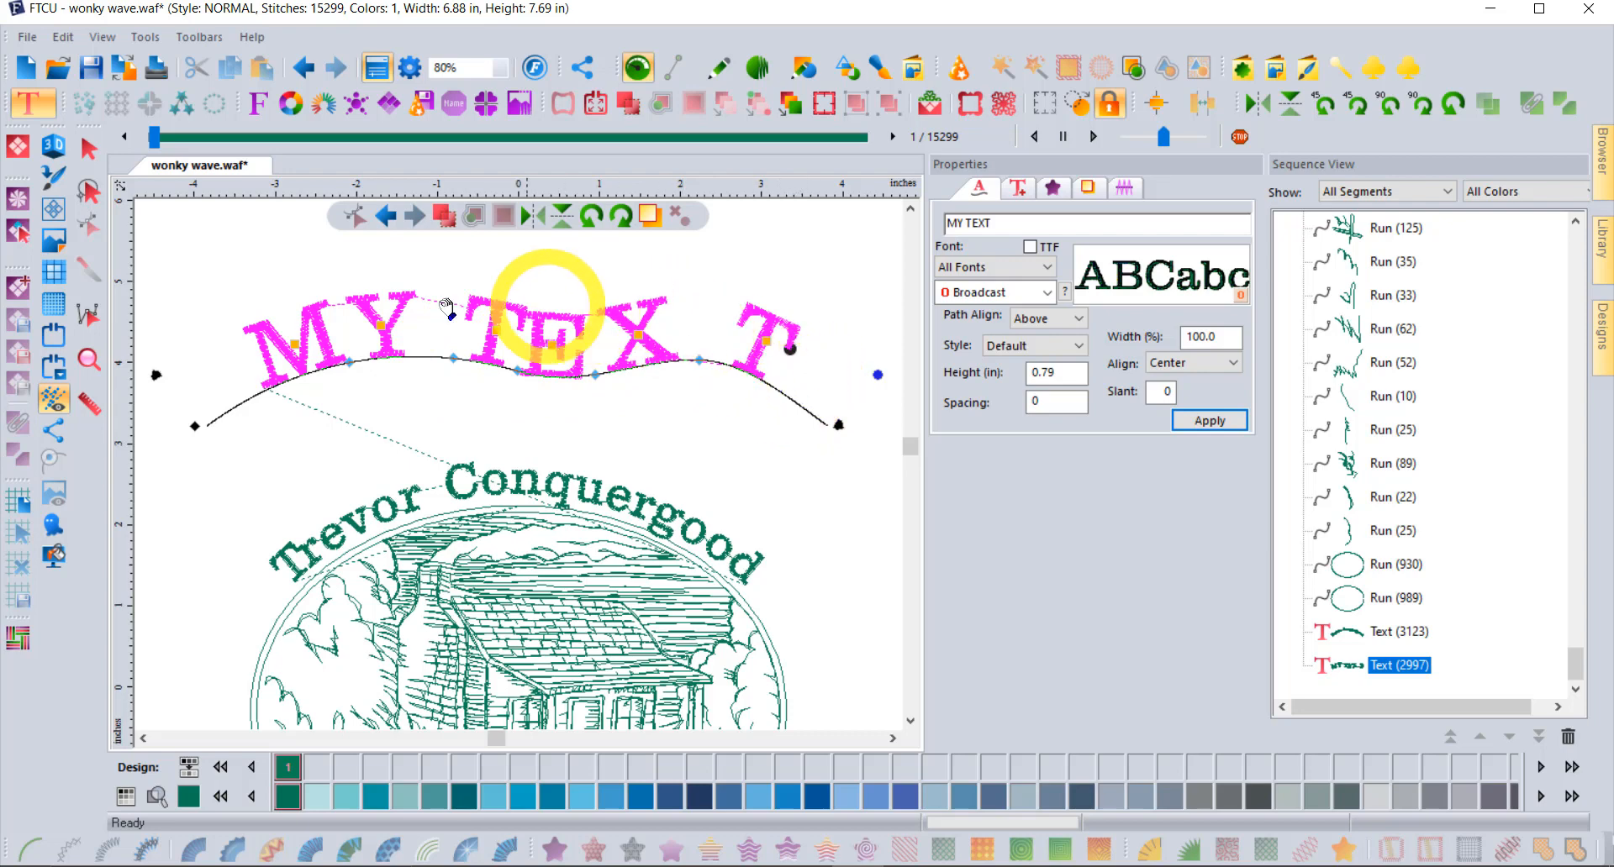
- Insert another MY TEXT on the predefined Straight Line path and move it above the wavy lettering
{"action": "left_click", "coordinate": [88, 150]}
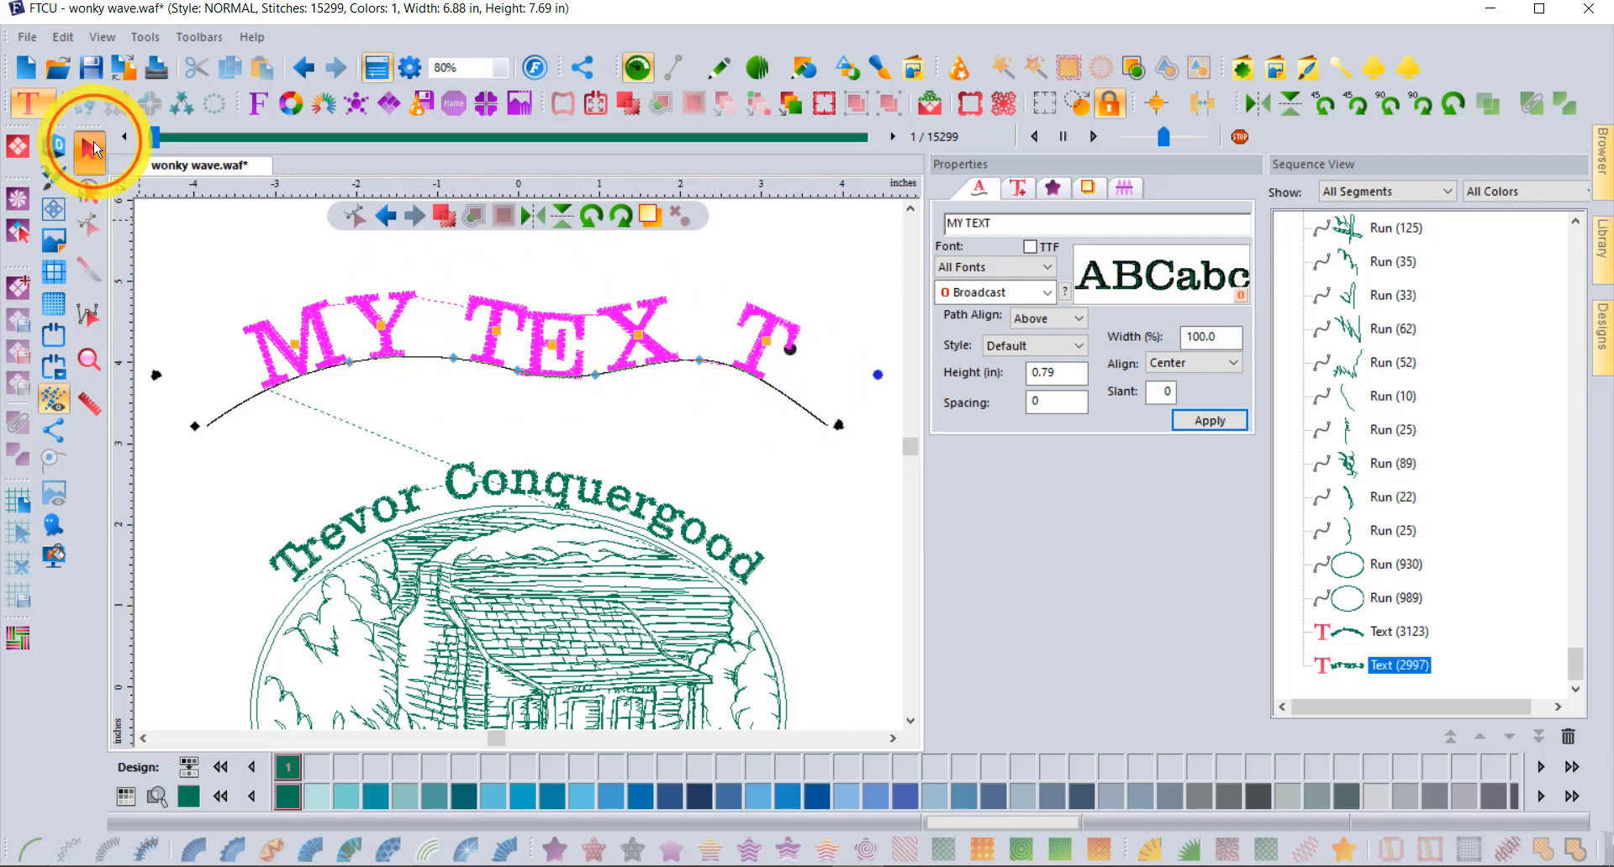
{"action": "left_click", "coordinate": [751, 243]}
{"action": "left_click", "coordinate": [910, 208]}
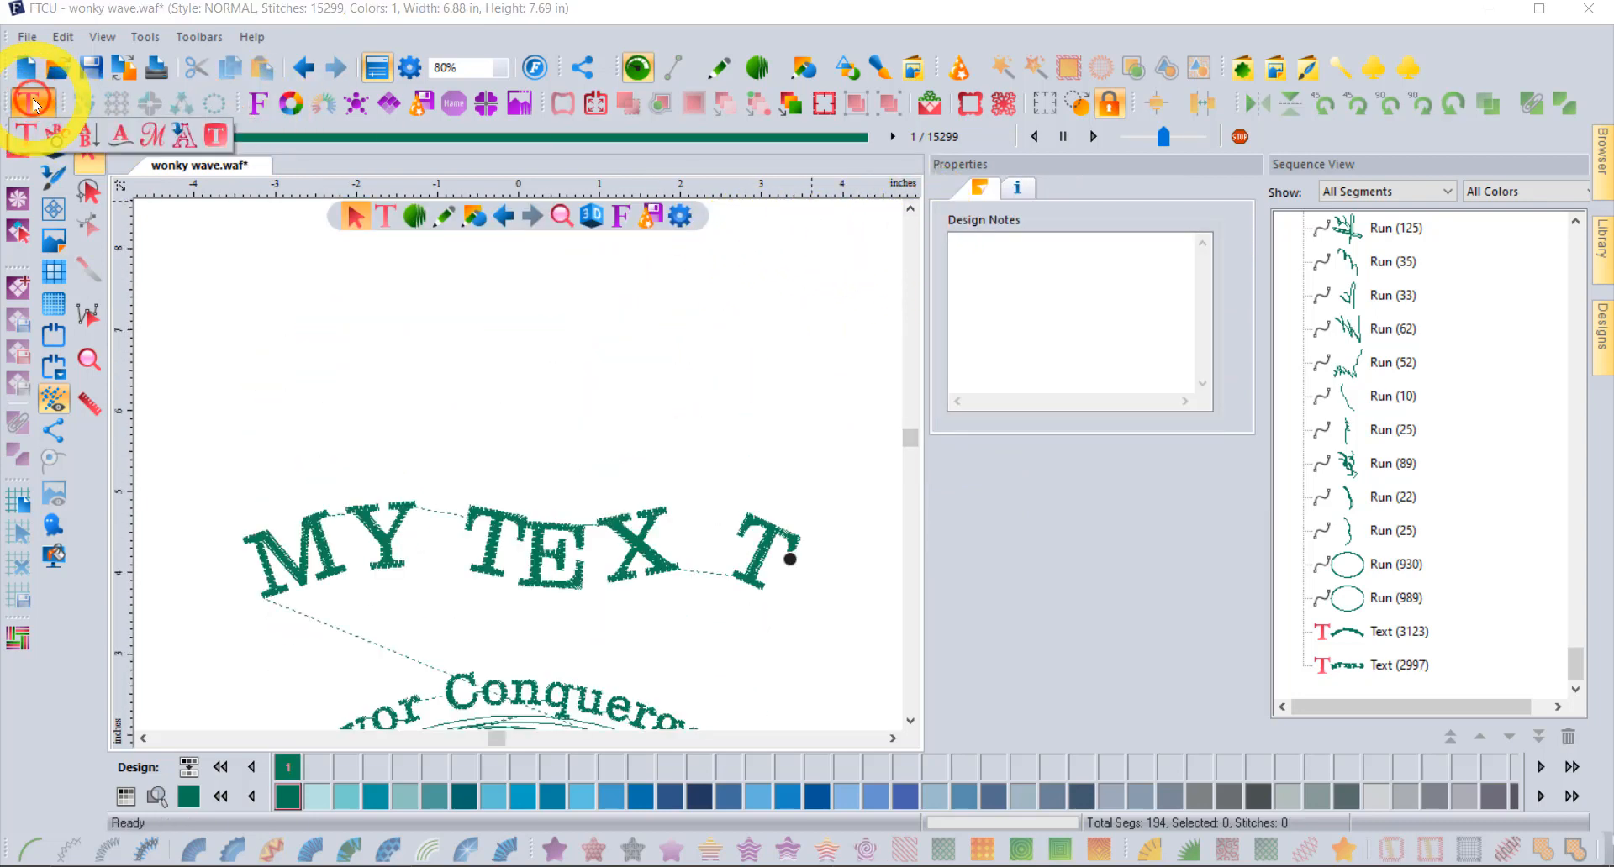
{"action": "left_click", "coordinate": [47, 114]}
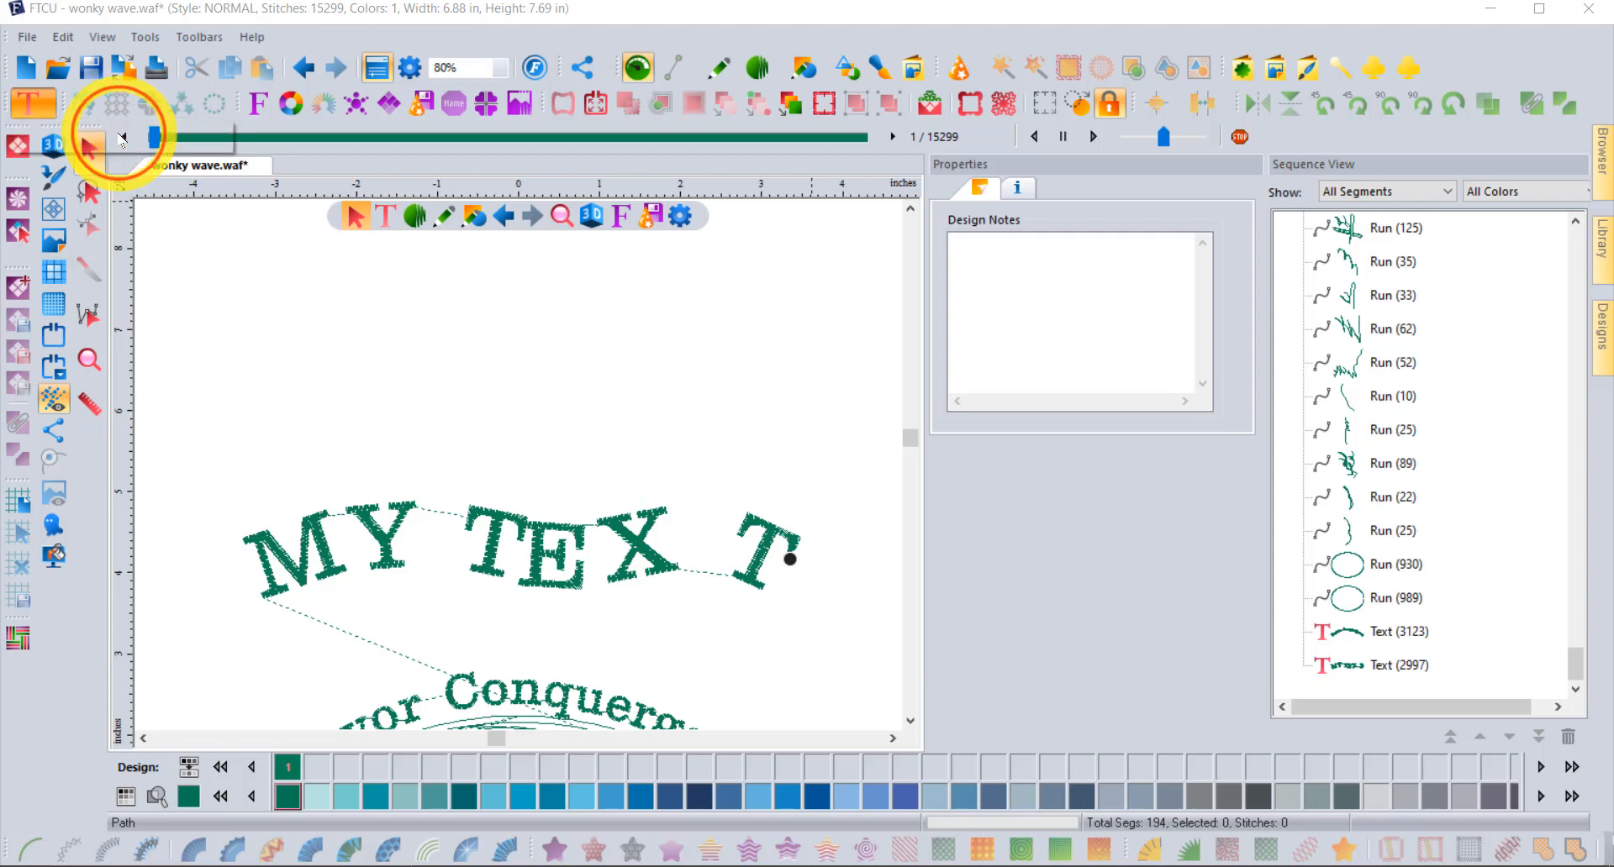
{"action": "left_click", "coordinate": [120, 137]}
{"action": "left_click", "coordinate": [310, 319]}
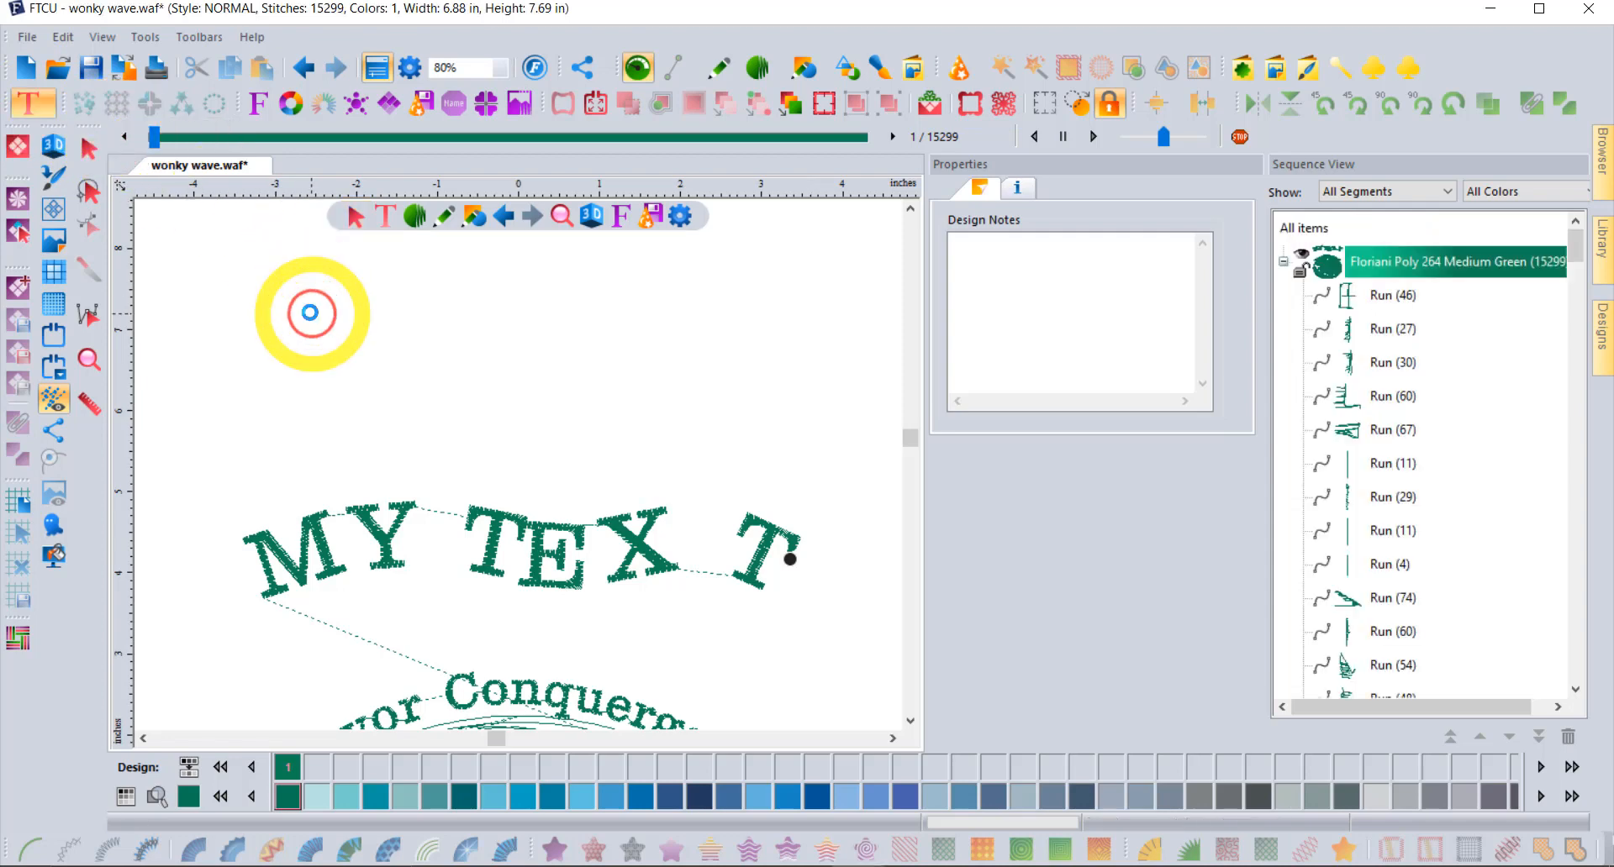
{"action": "left_click", "coordinate": [906, 463]}
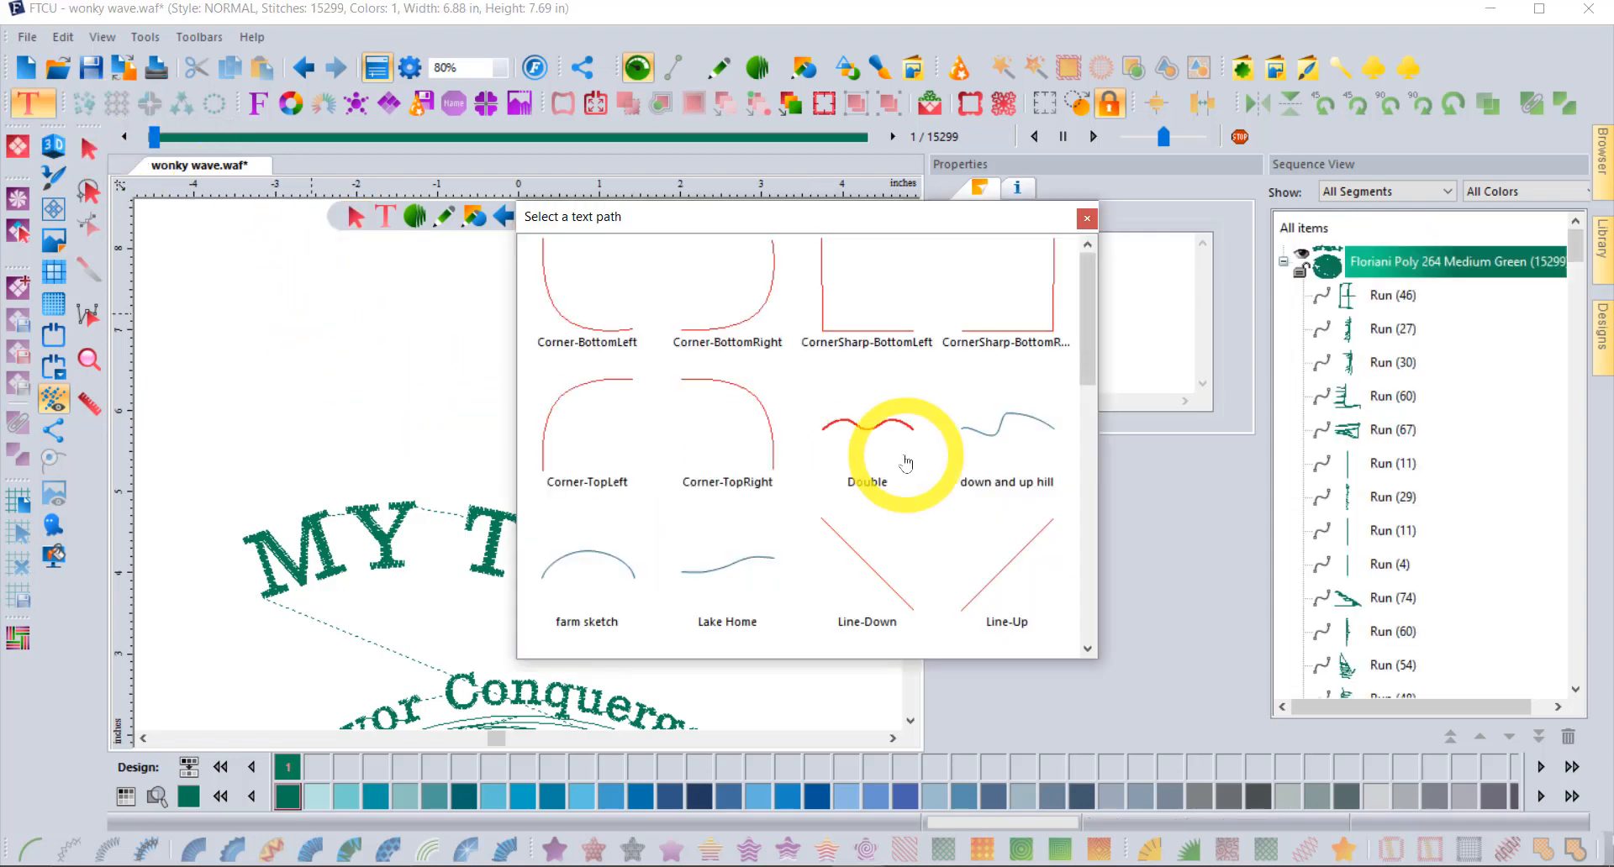
{"action": "scroll", "coordinate": [906, 460], "scroll_direction": "down", "scroll_amount": 1}
{"action": "scroll", "coordinate": [906, 460], "scroll_direction": "down", "scroll_amount": 3}
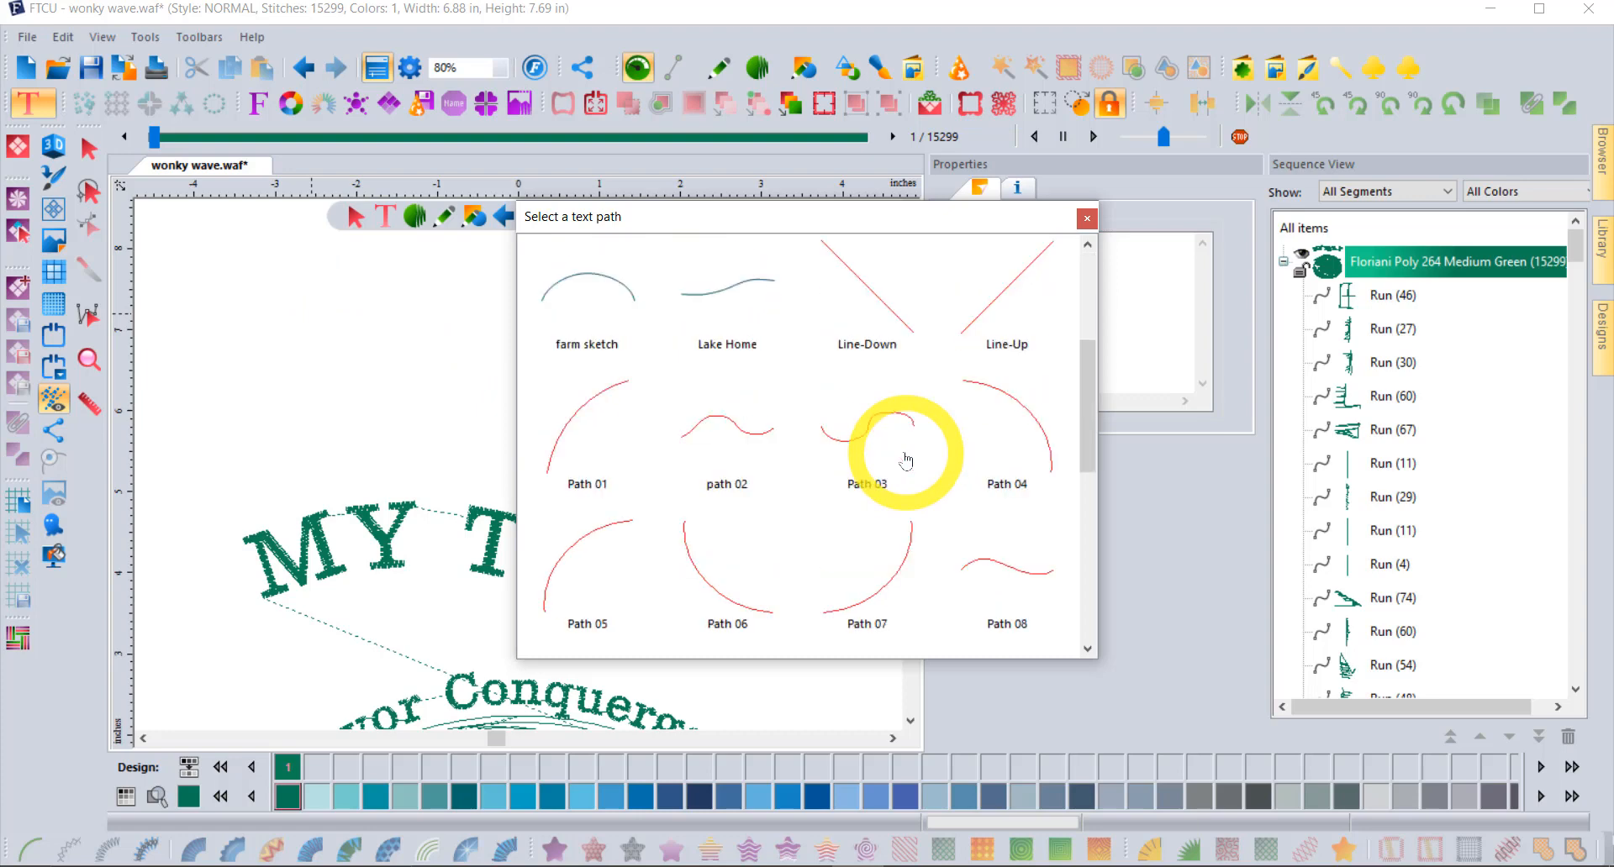
{"action": "scroll", "coordinate": [906, 461], "scroll_direction": "down", "scroll_amount": 2}
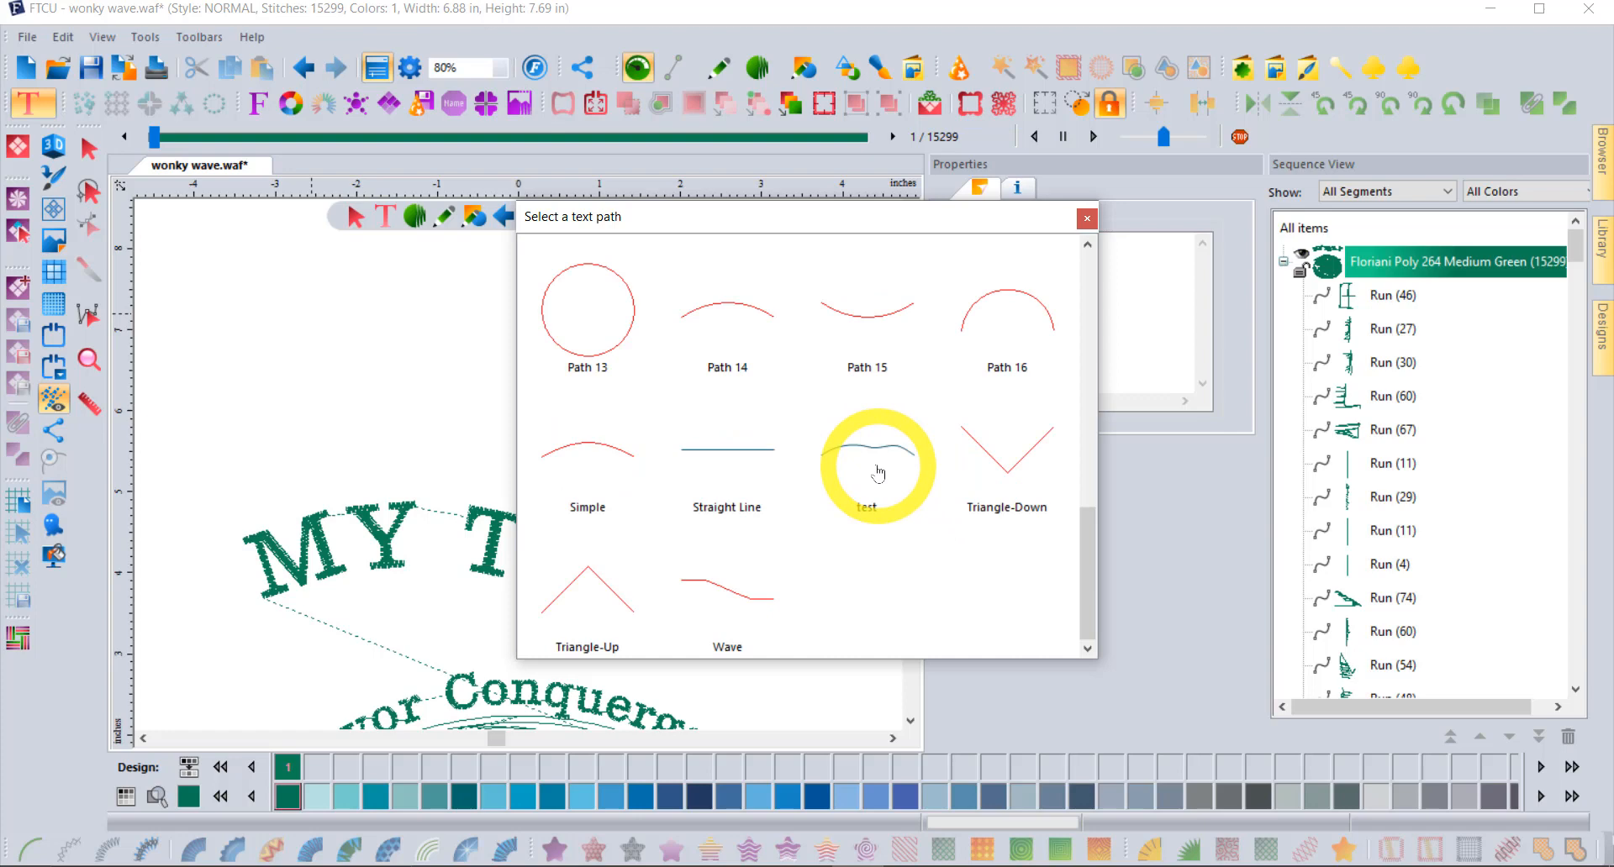
{"action": "left_click", "coordinate": [719, 455]}
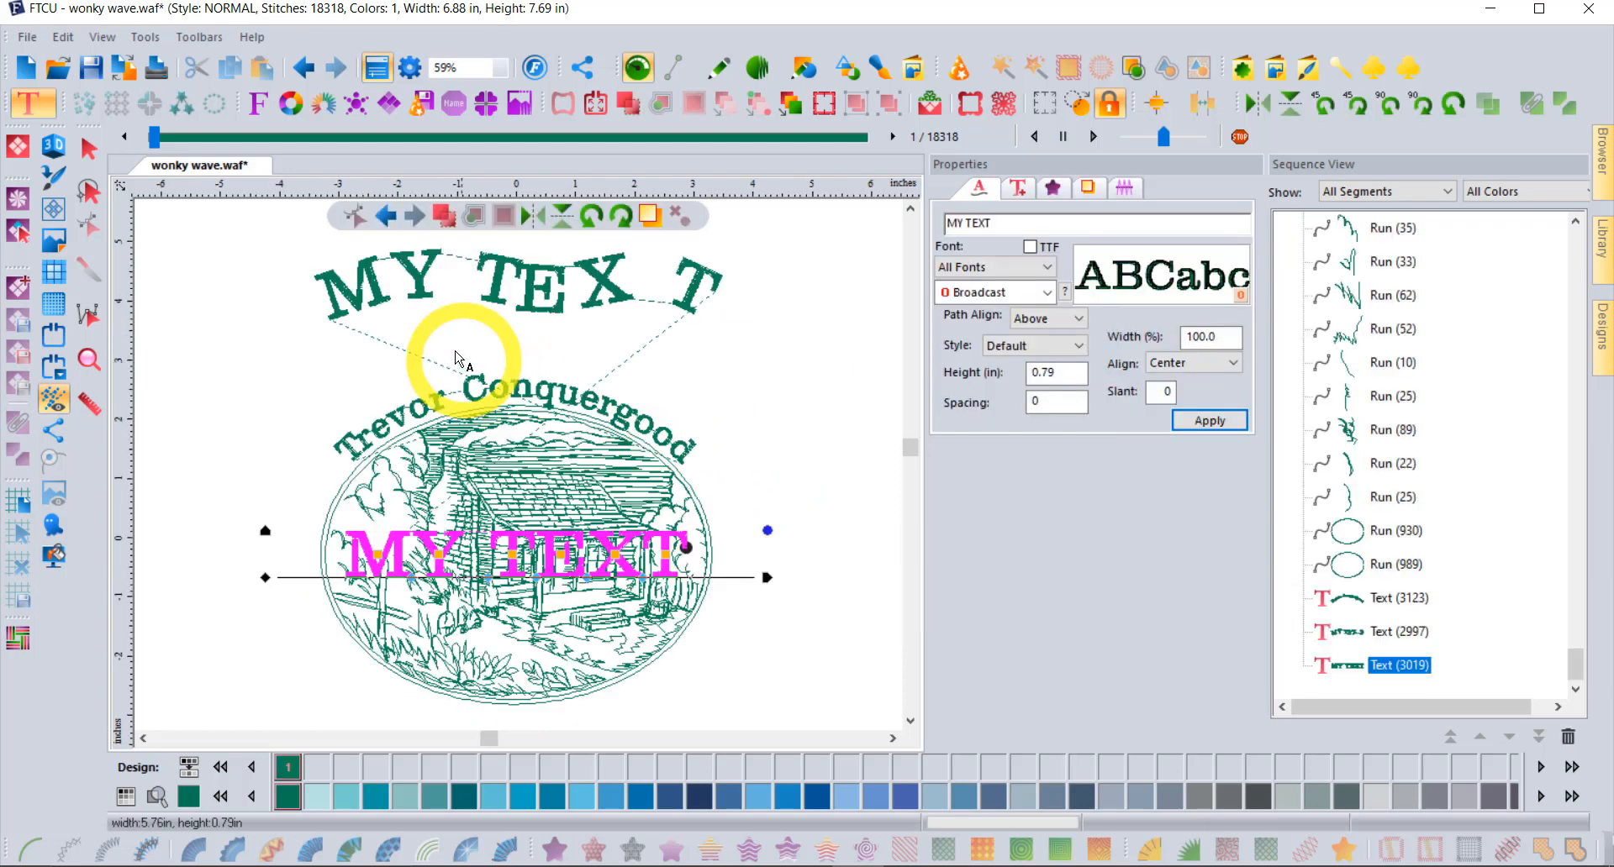
{"action": "scroll", "coordinate": [533, 573], "scroll_direction": "down", "scroll_amount": 2}
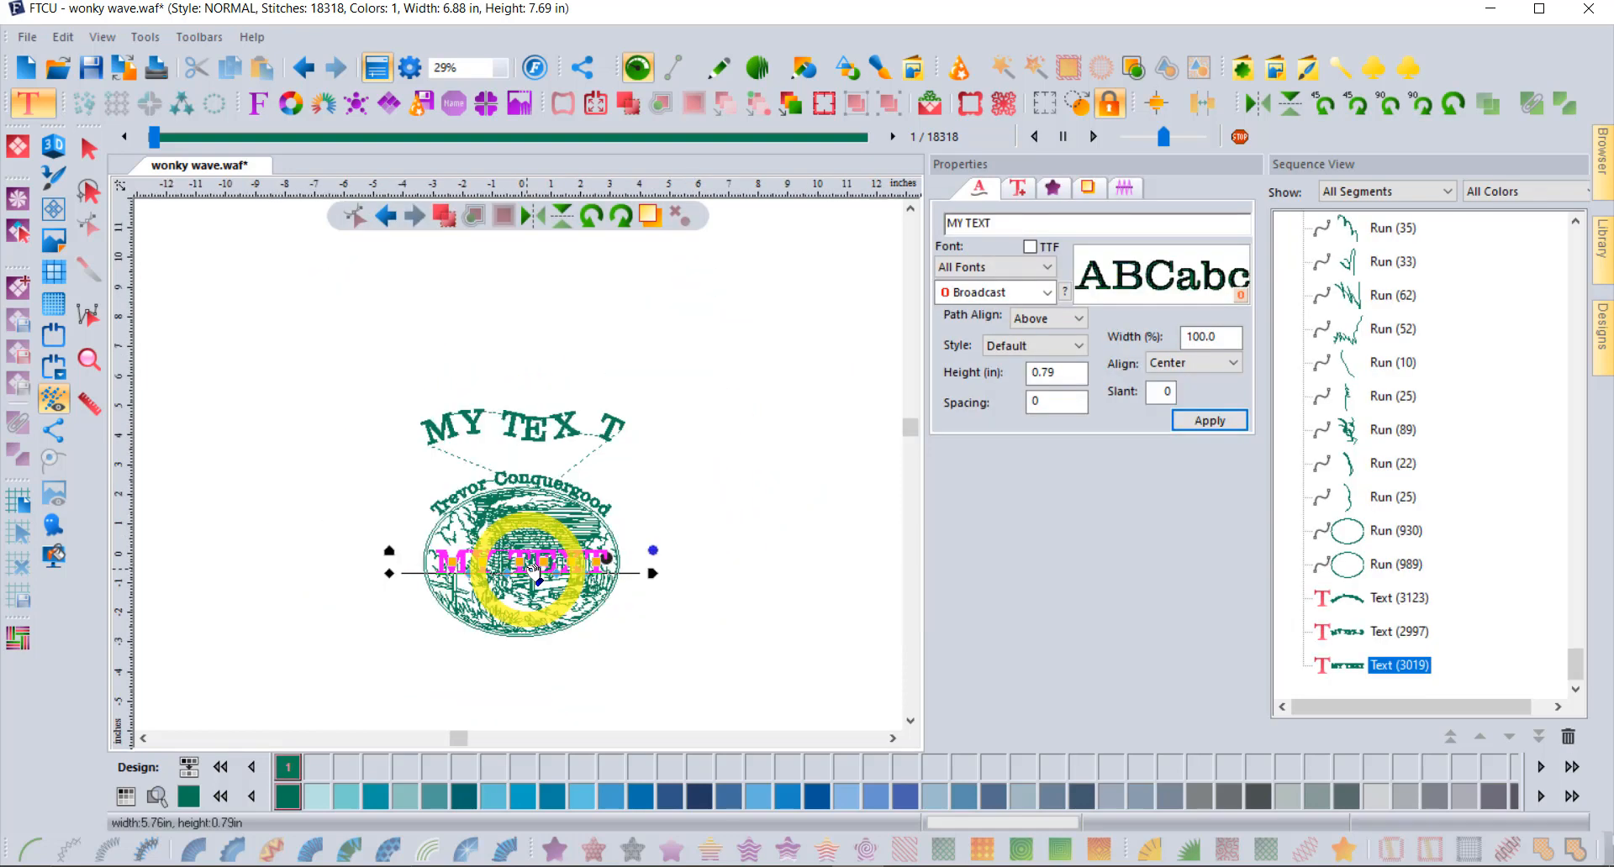
{"action": "left_click_drag", "start_coordinate": [532, 572], "coordinate": [561, 299]}
- Edit the straight text's base line, raising its right end into an upward slope, and apply it to the lettering
{"action": "right_click", "coordinate": [559, 299]}
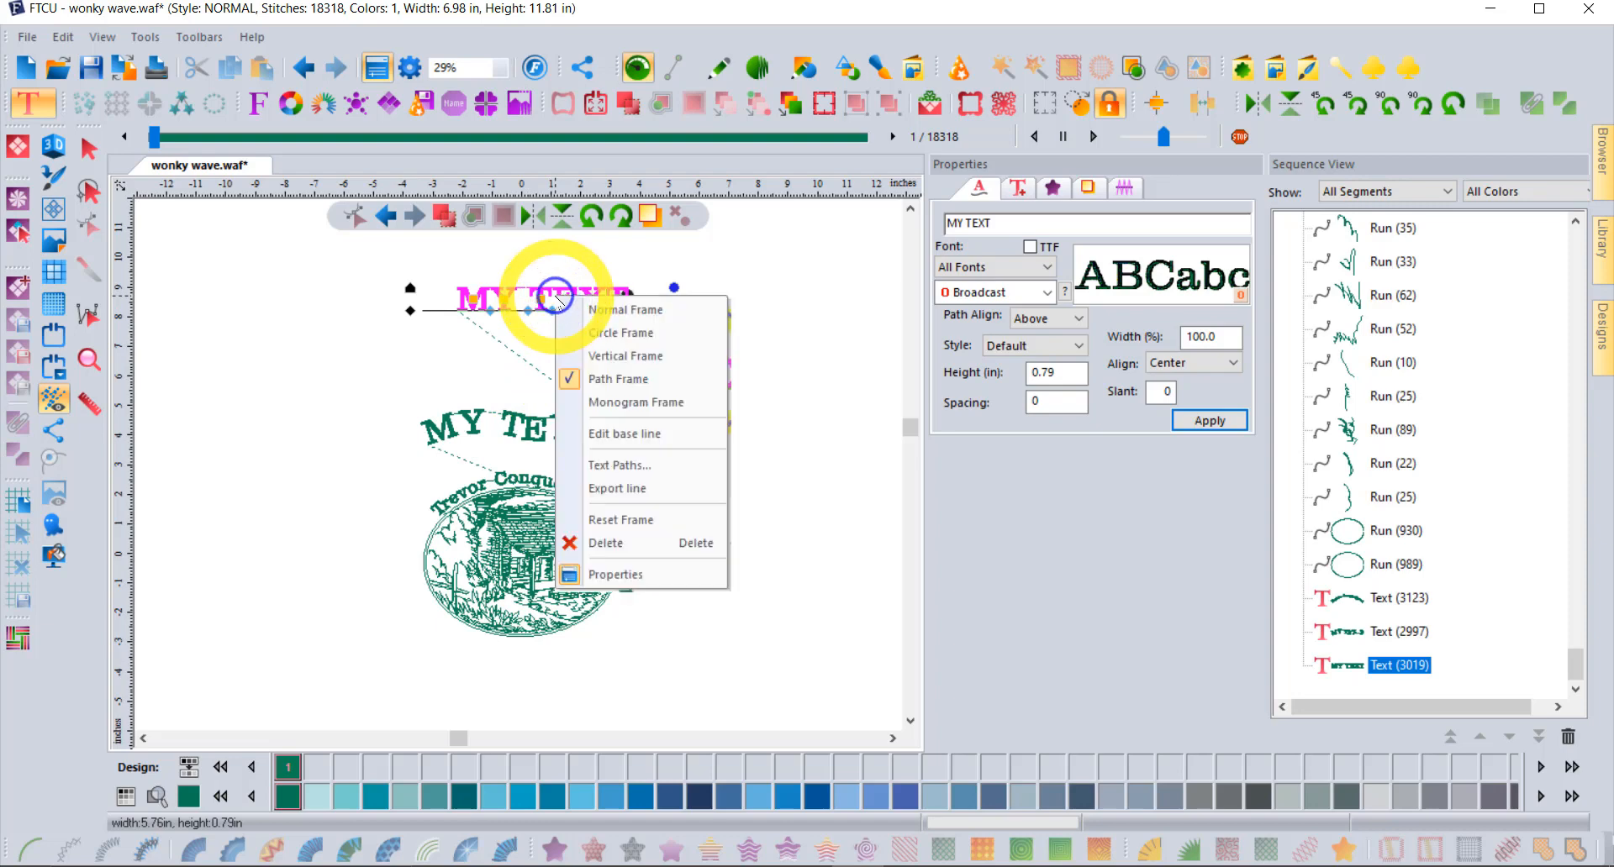
{"action": "left_click", "coordinate": [636, 433]}
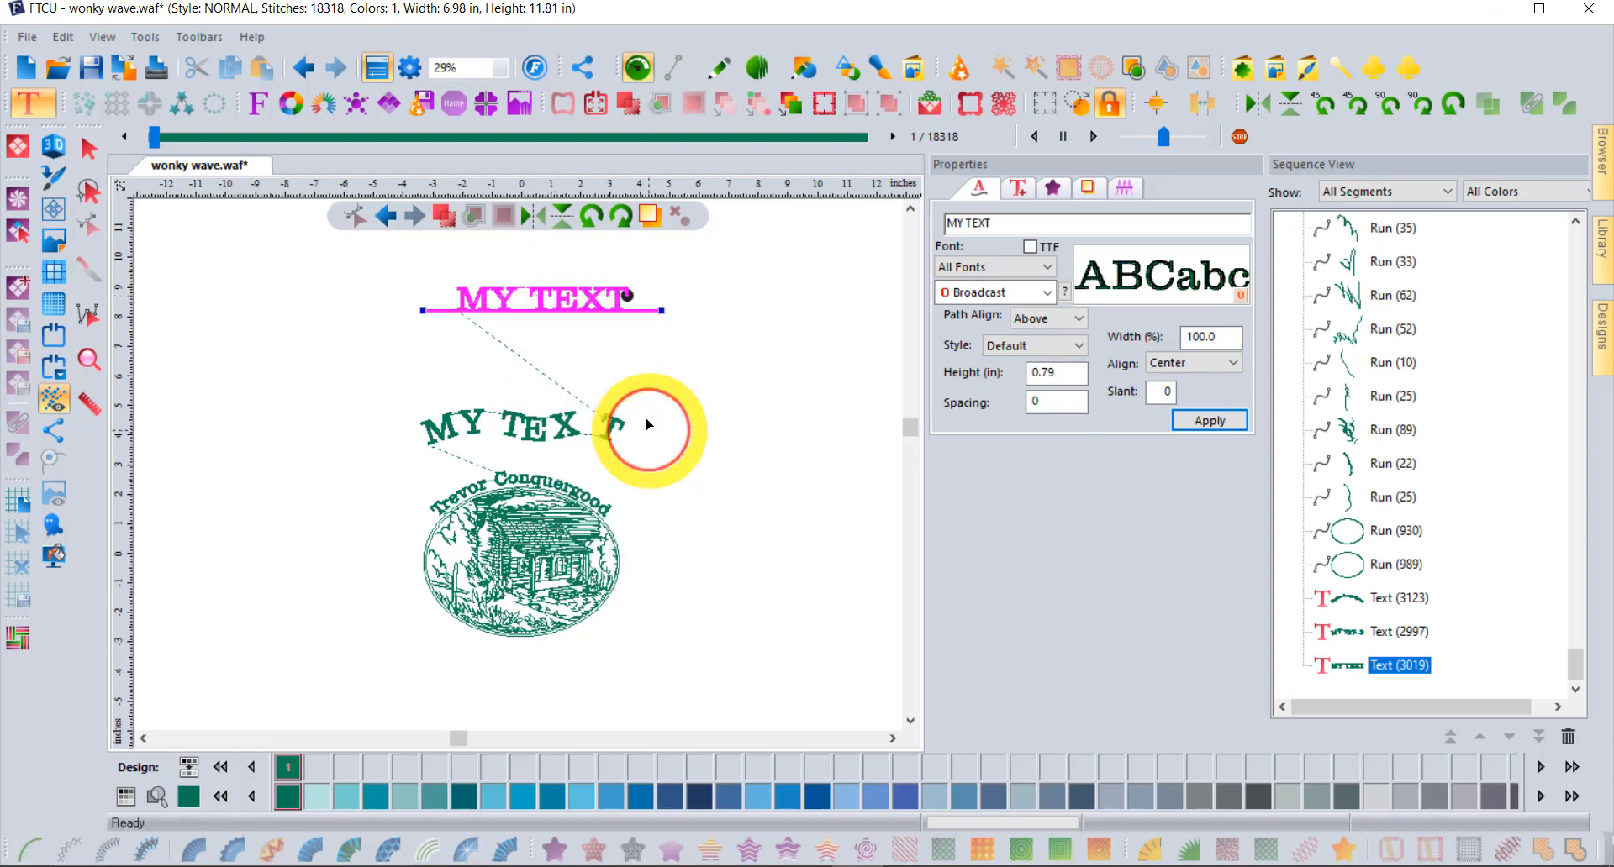
{"action": "scroll", "coordinate": [559, 271], "scroll_direction": "up", "scroll_amount": 3}
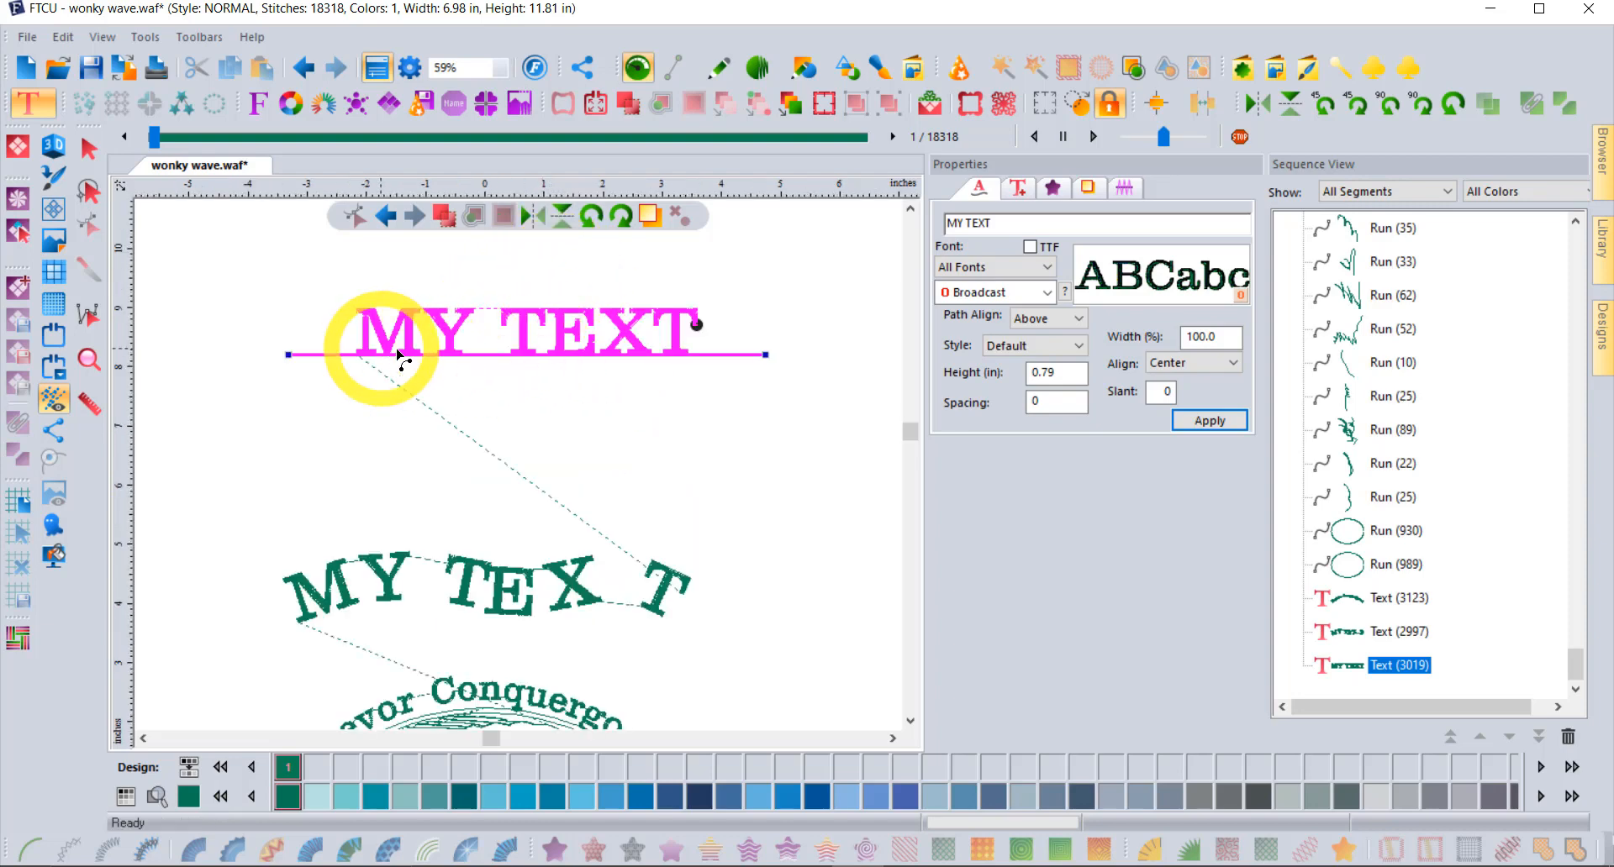
{"action": "left_click_drag", "start_coordinate": [766, 361], "coordinate": [743, 248]}
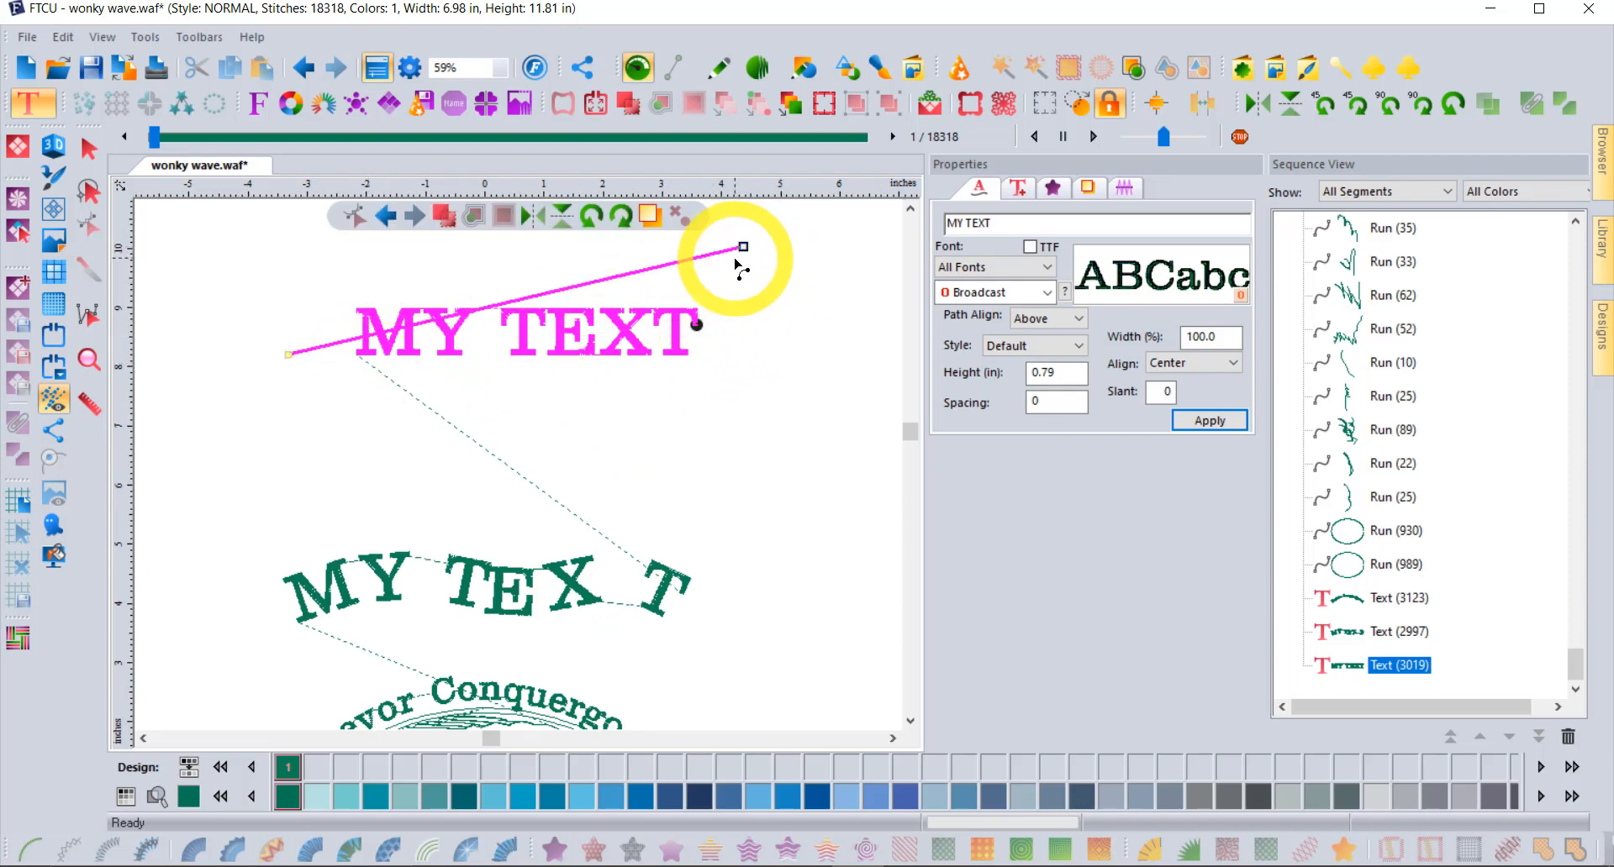
{"action": "right_click", "coordinate": [527, 315]}
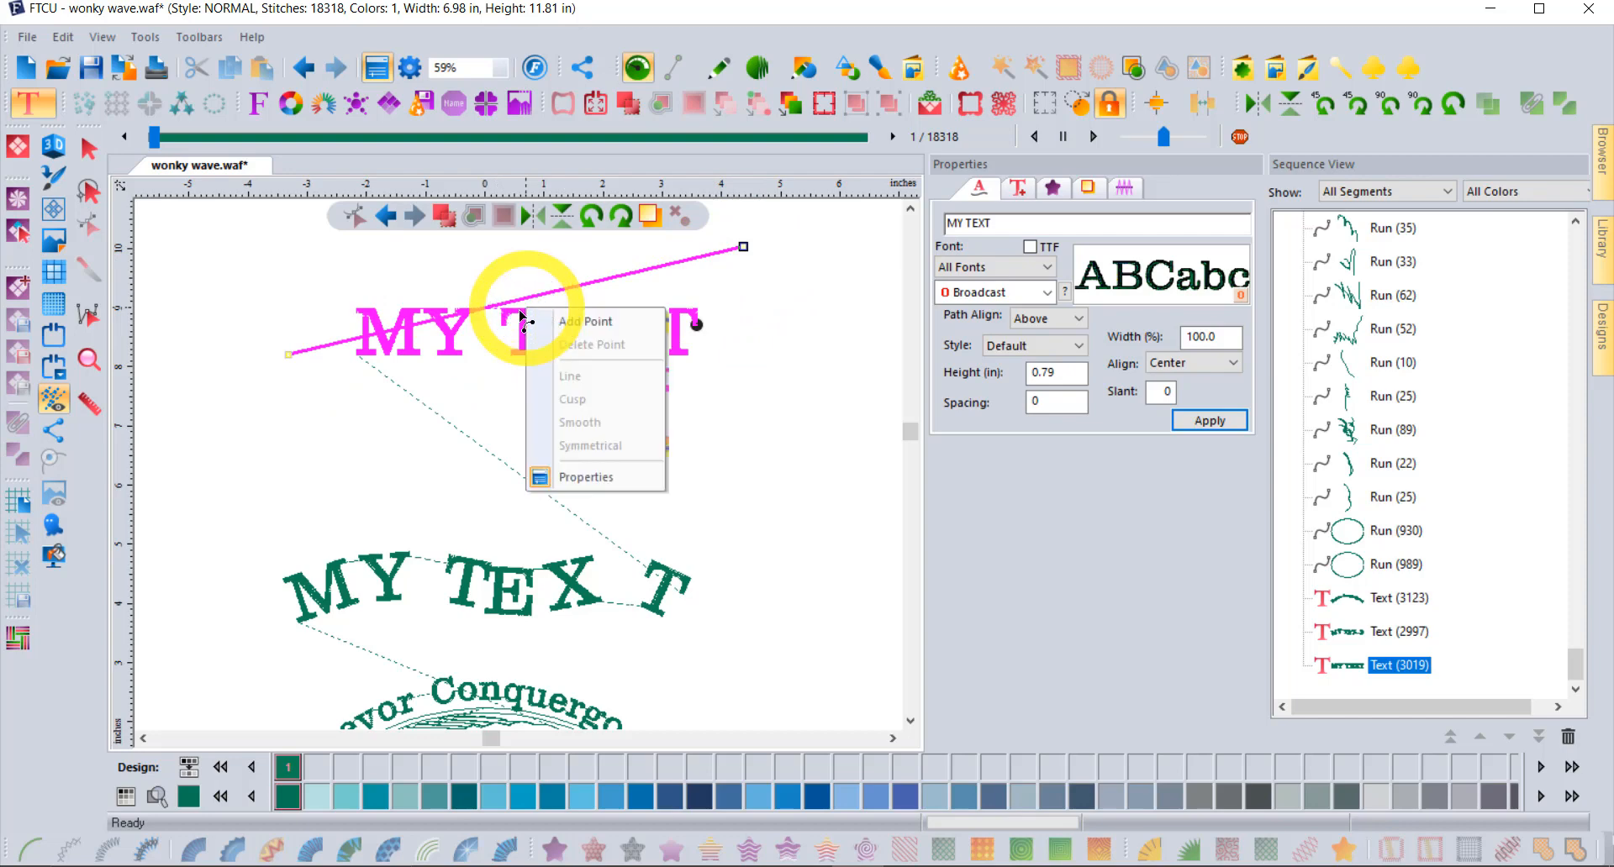
{"action": "left_click", "coordinate": [457, 336]}
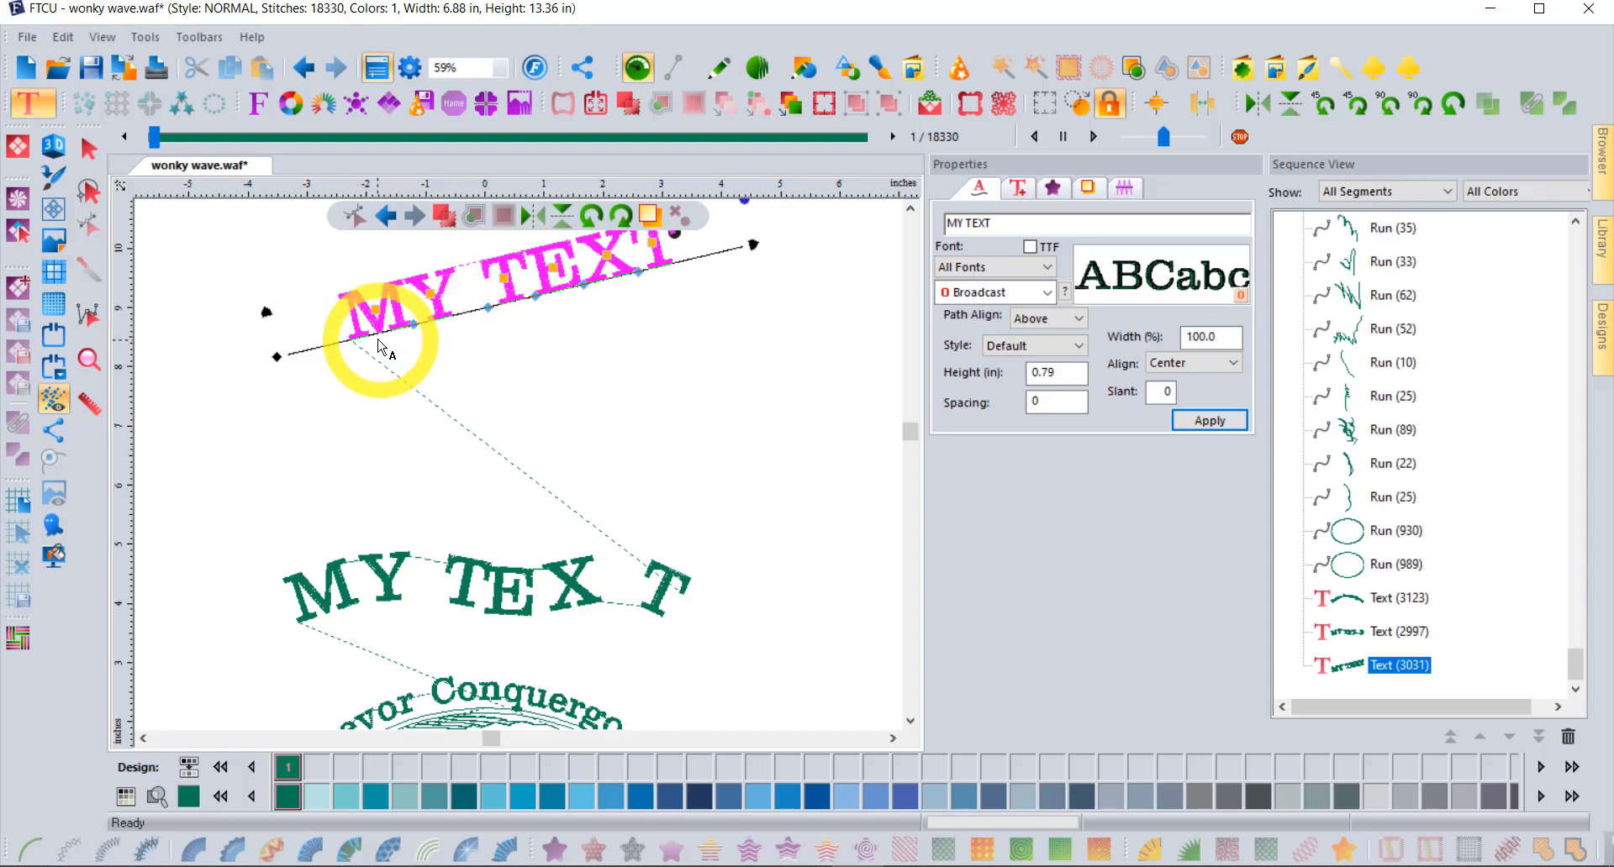
- Edit the base line again, lowering its right end so that the lettering slopes downward, and apply it
{"action": "left_click", "coordinate": [910, 209]}
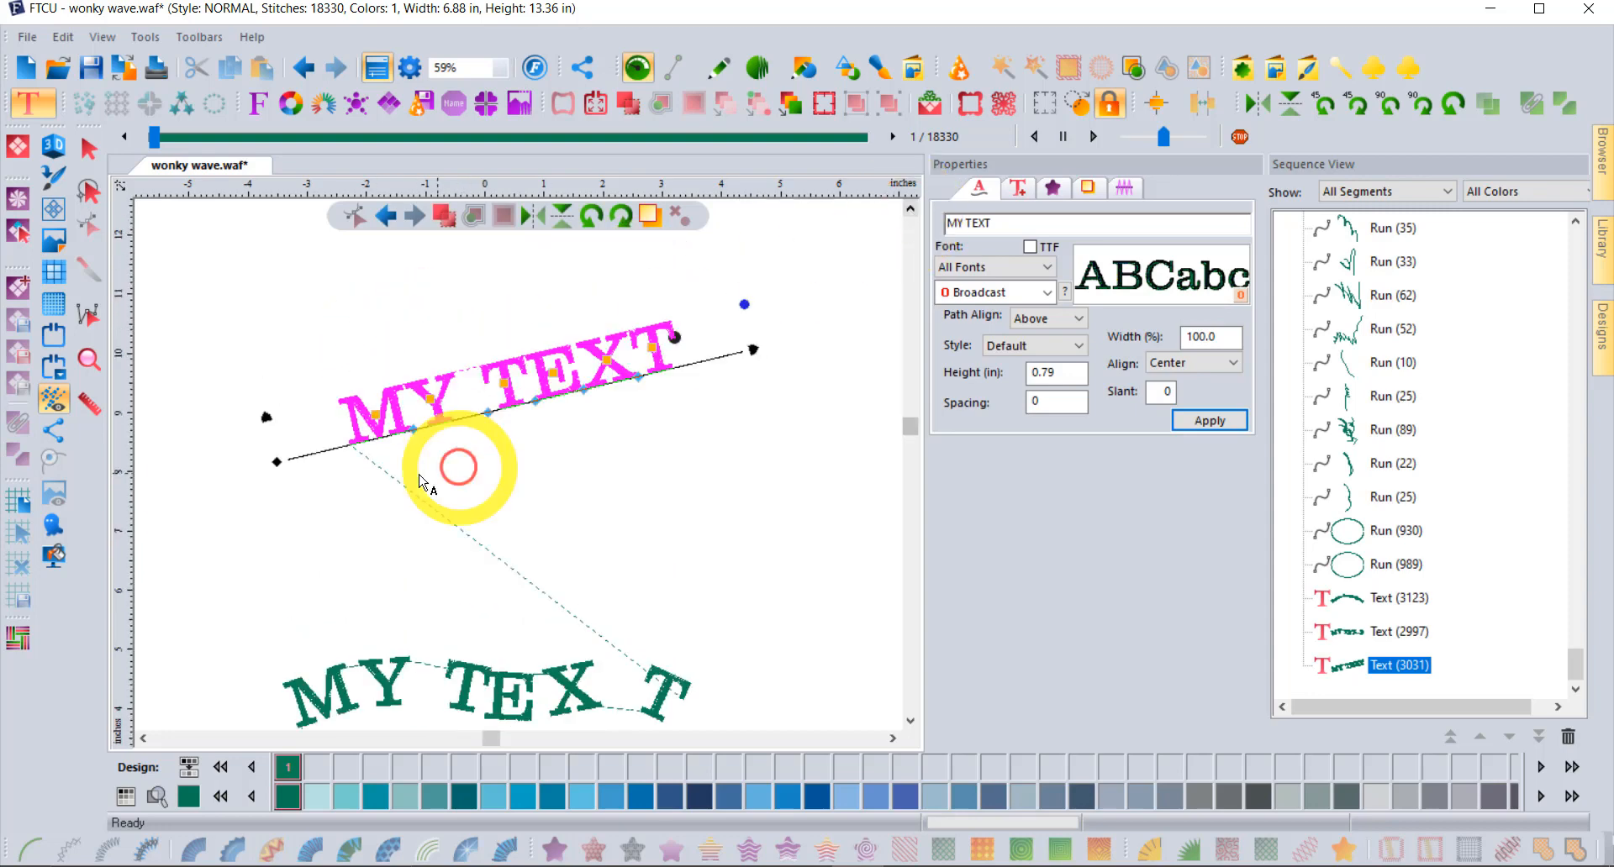
{"action": "right_click", "coordinate": [699, 367]}
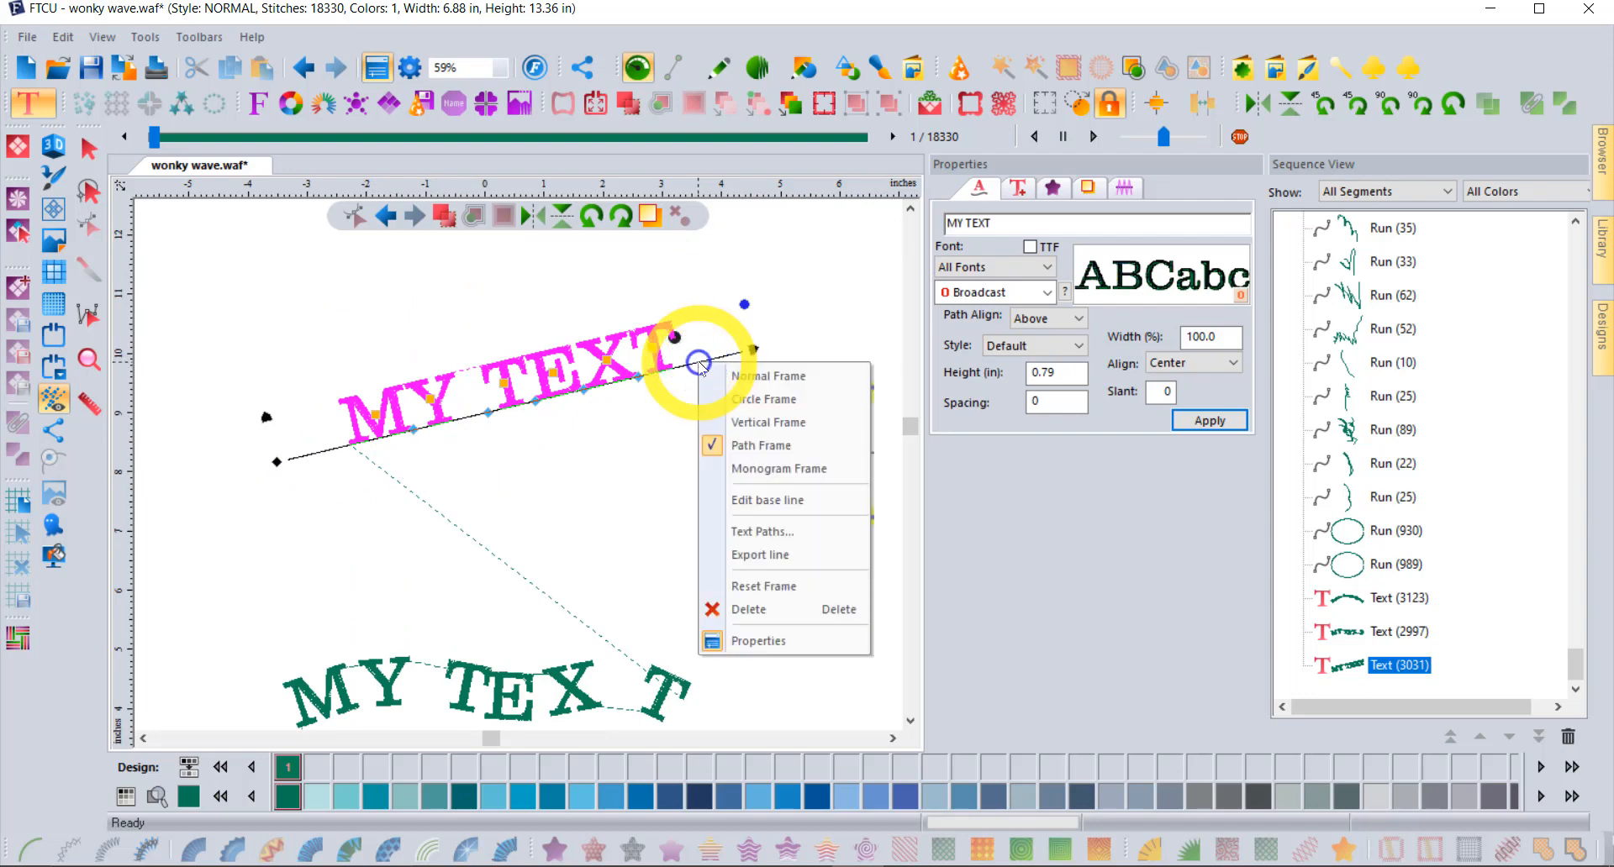
{"action": "left_click", "coordinate": [777, 492]}
{"action": "left_click_drag", "start_coordinate": [743, 353], "coordinate": [730, 584]}
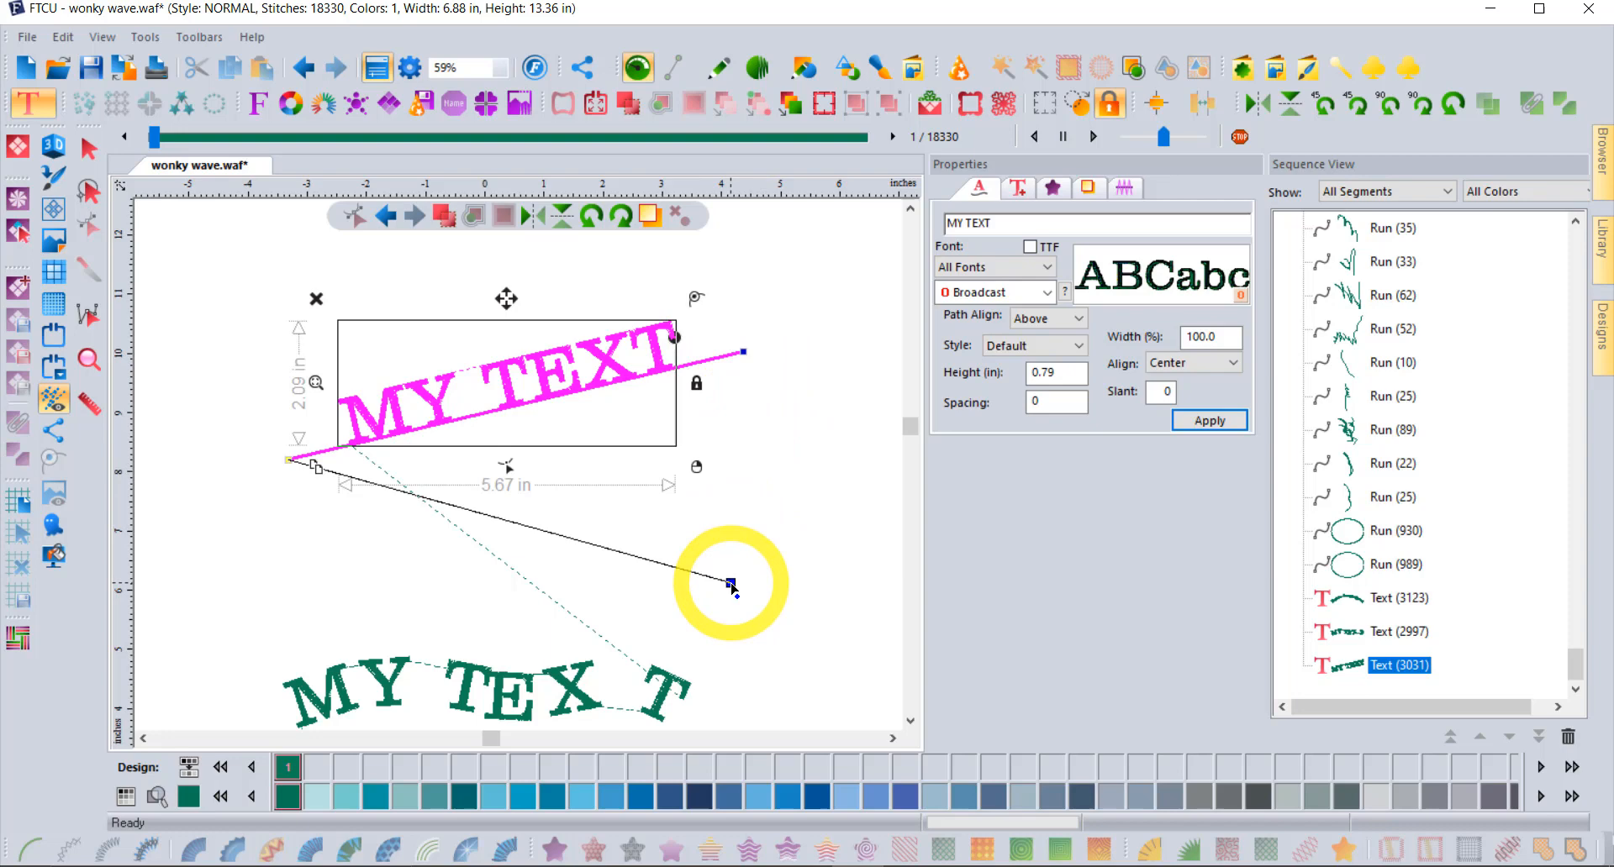
{"action": "left_click", "coordinate": [670, 535]}
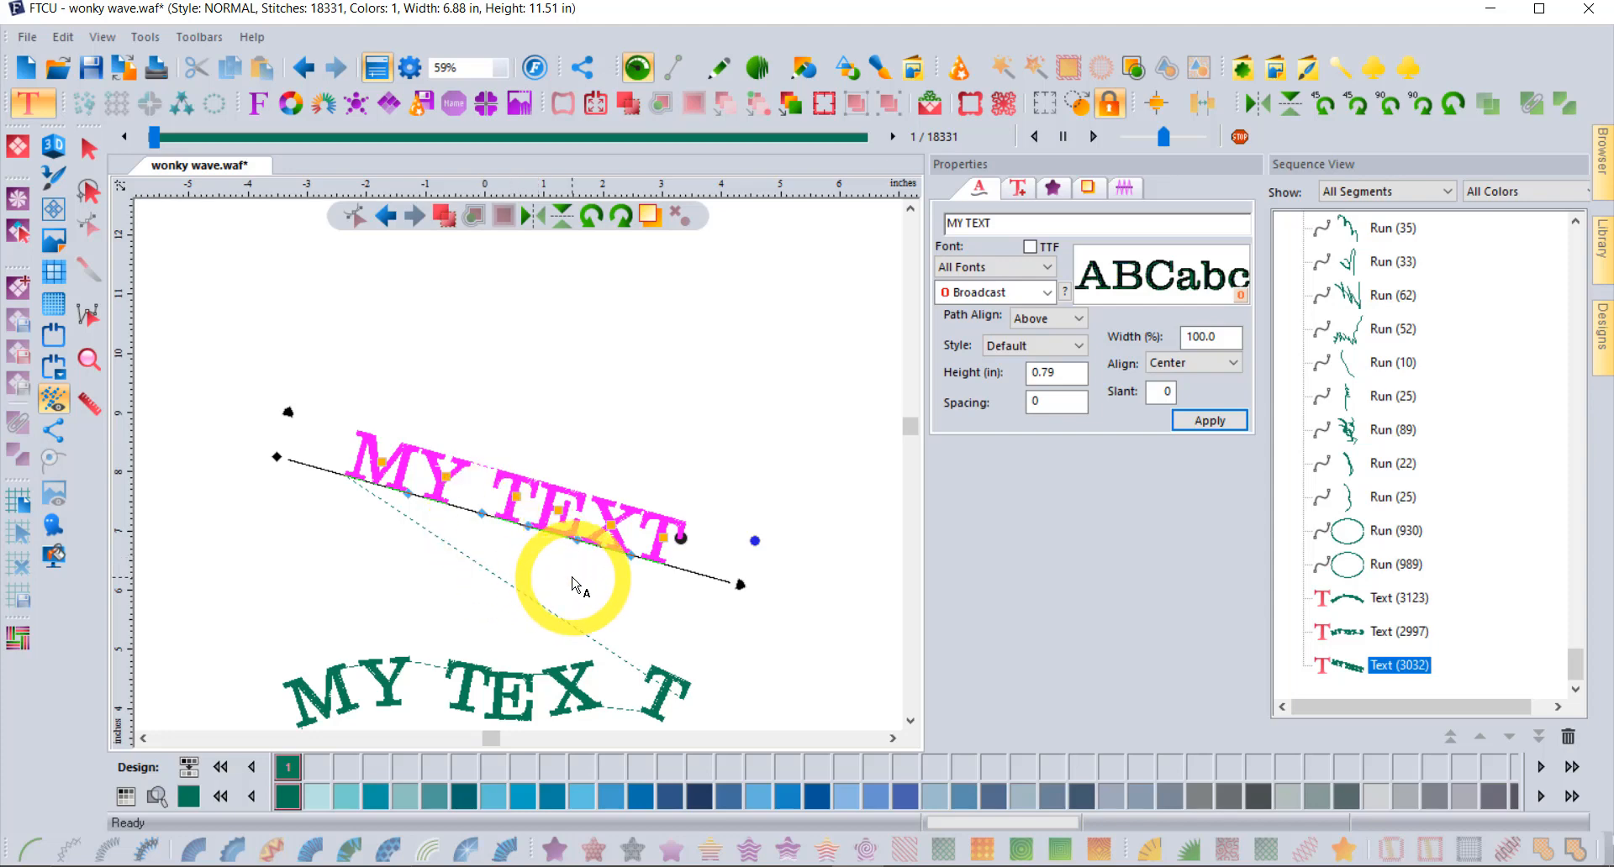
- Check the folder offered for exporting the sloping base line, and cancel the export without saving
{"action": "right_click", "coordinate": [467, 519]}
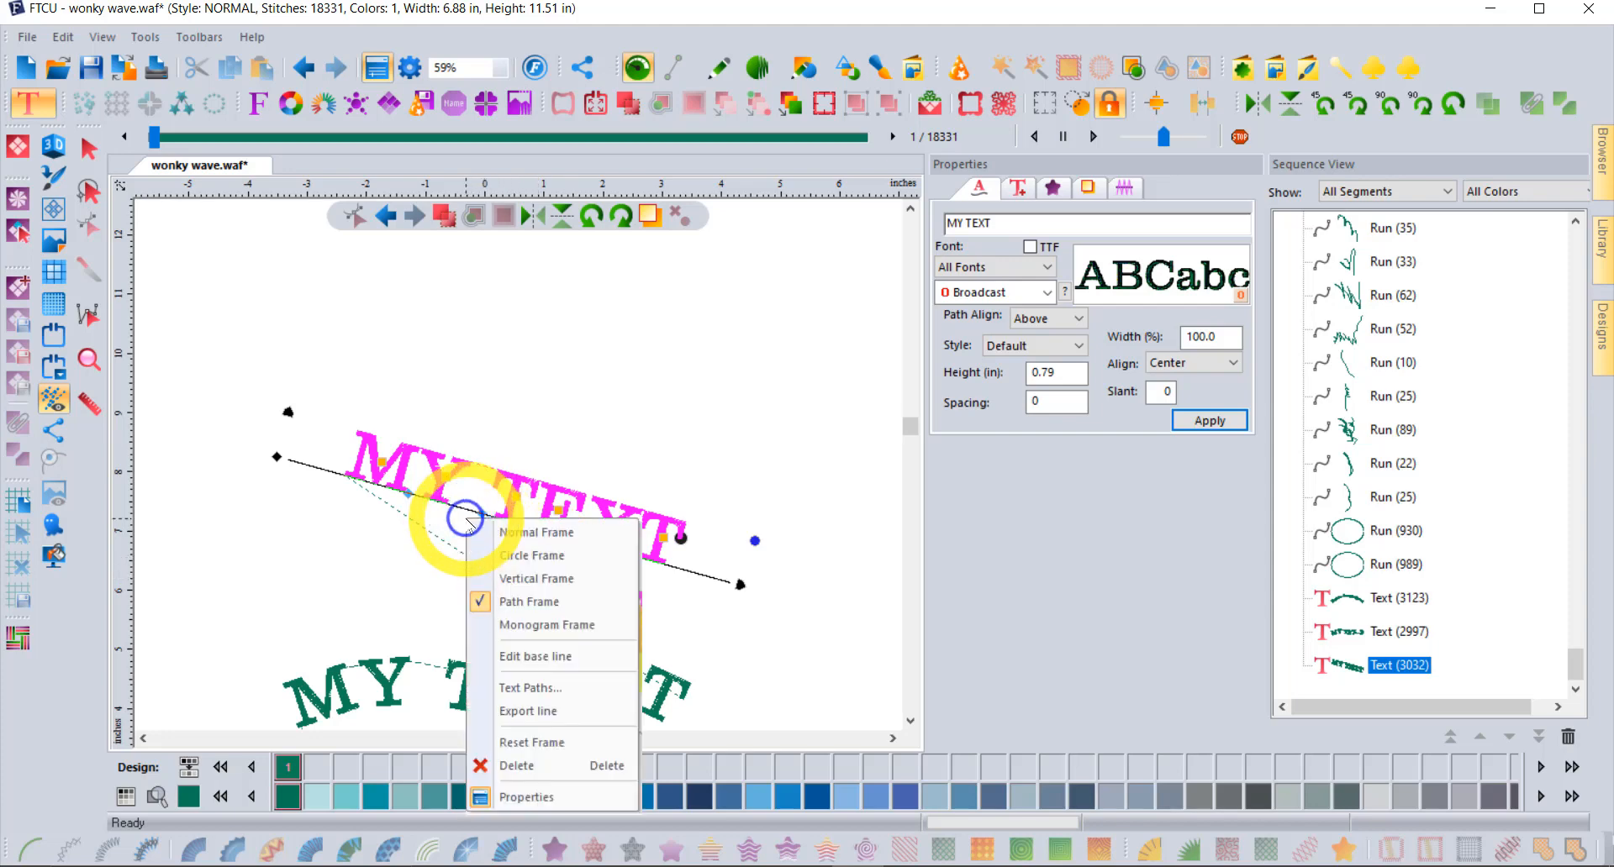
{"action": "left_click", "coordinate": [565, 717]}
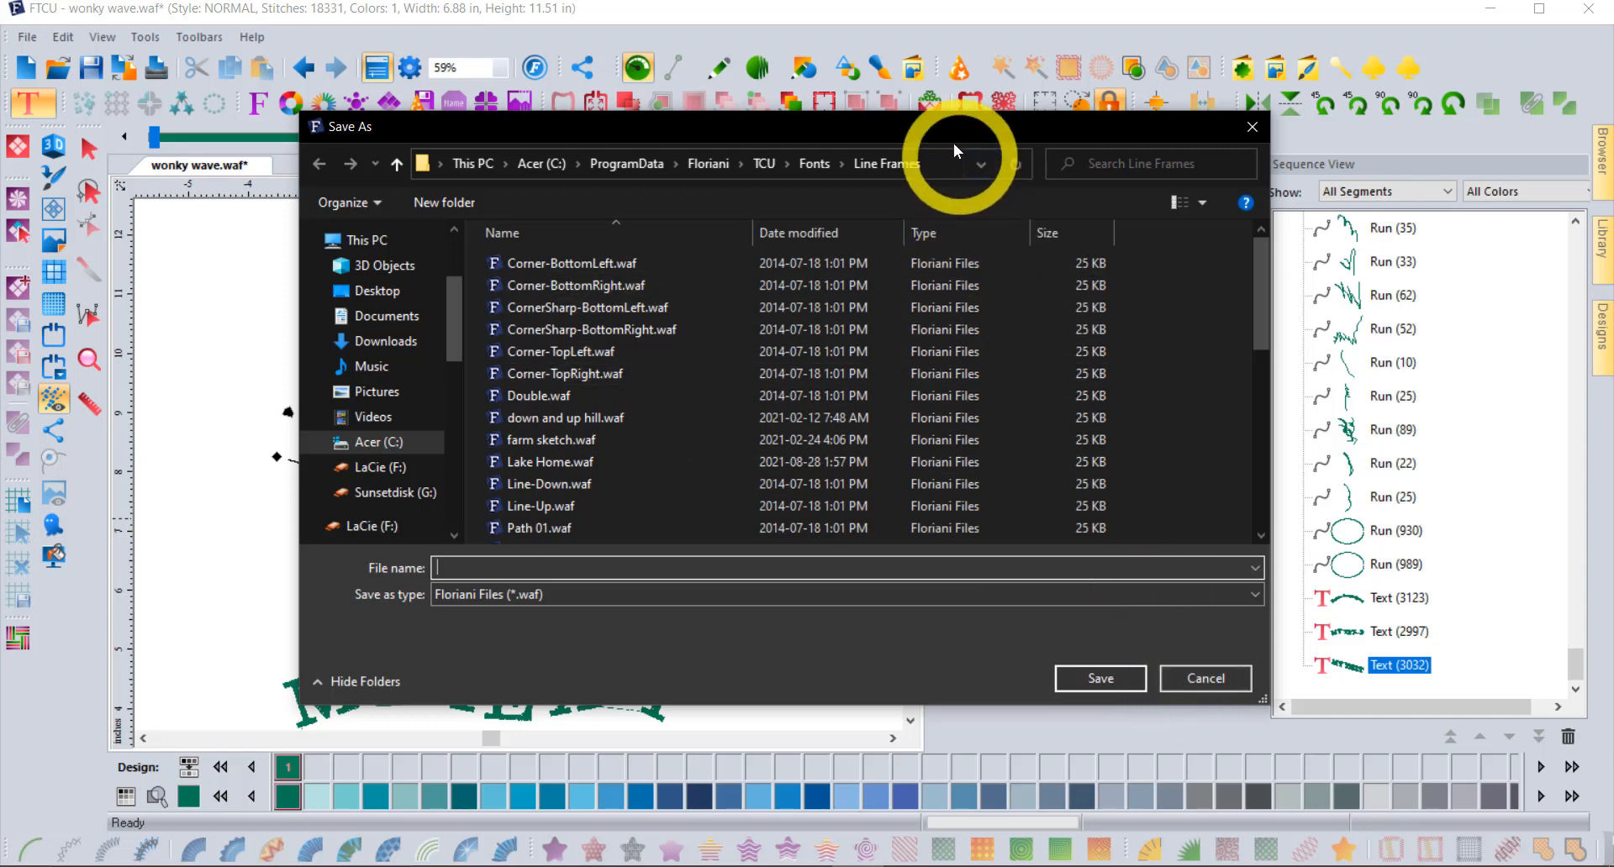
{"action": "left_click_drag", "start_coordinate": [950, 133], "coordinate": [918, 102]}
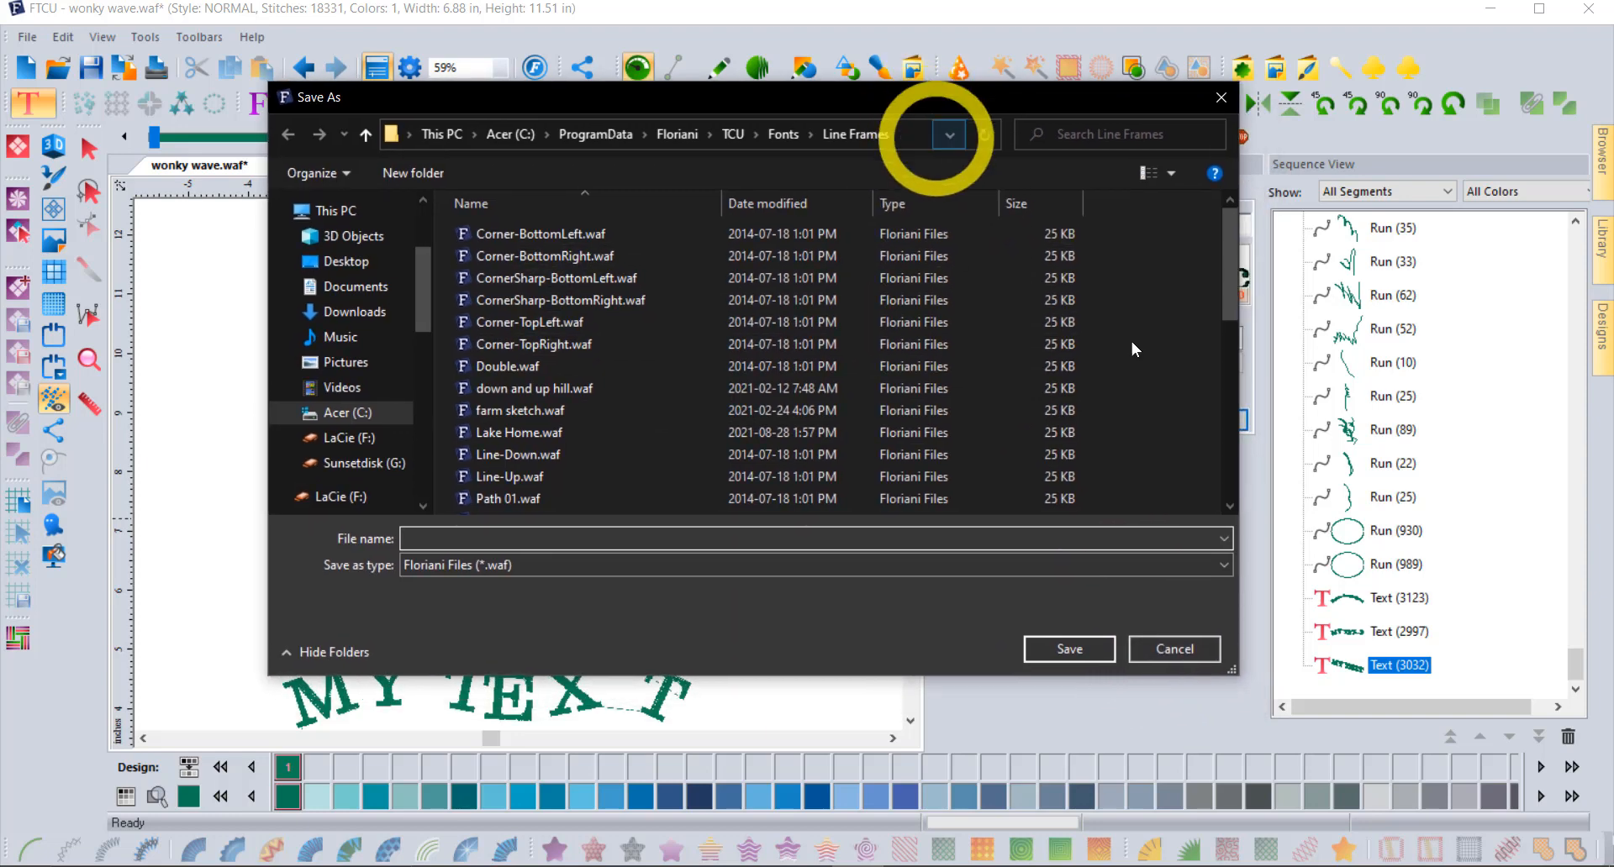
{"action": "left_click", "coordinate": [1195, 649]}
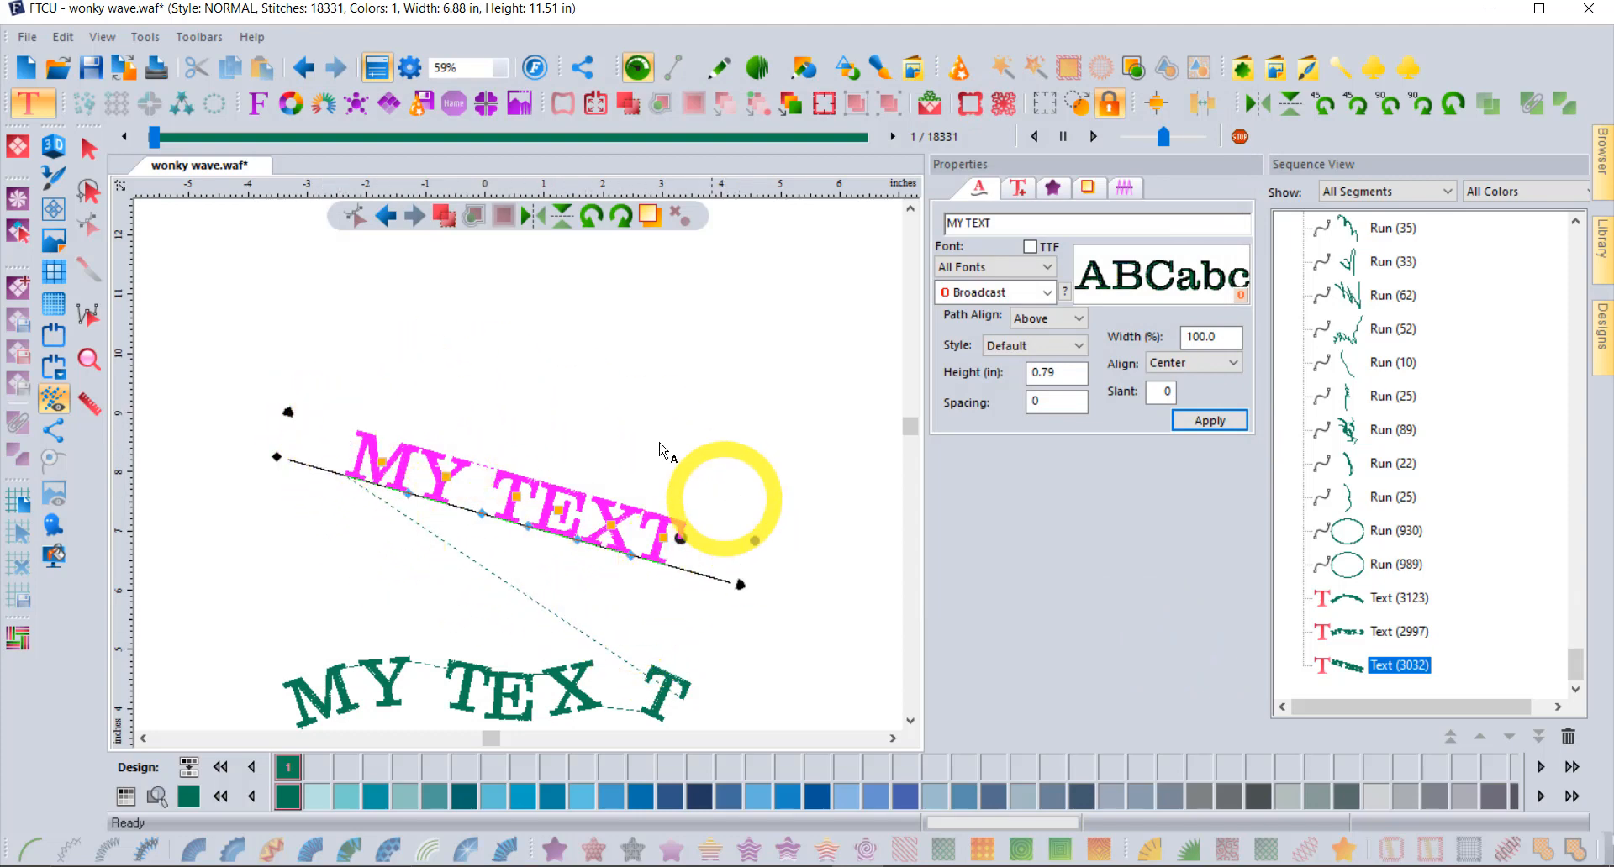
{"action": "right_click", "coordinate": [519, 485]}
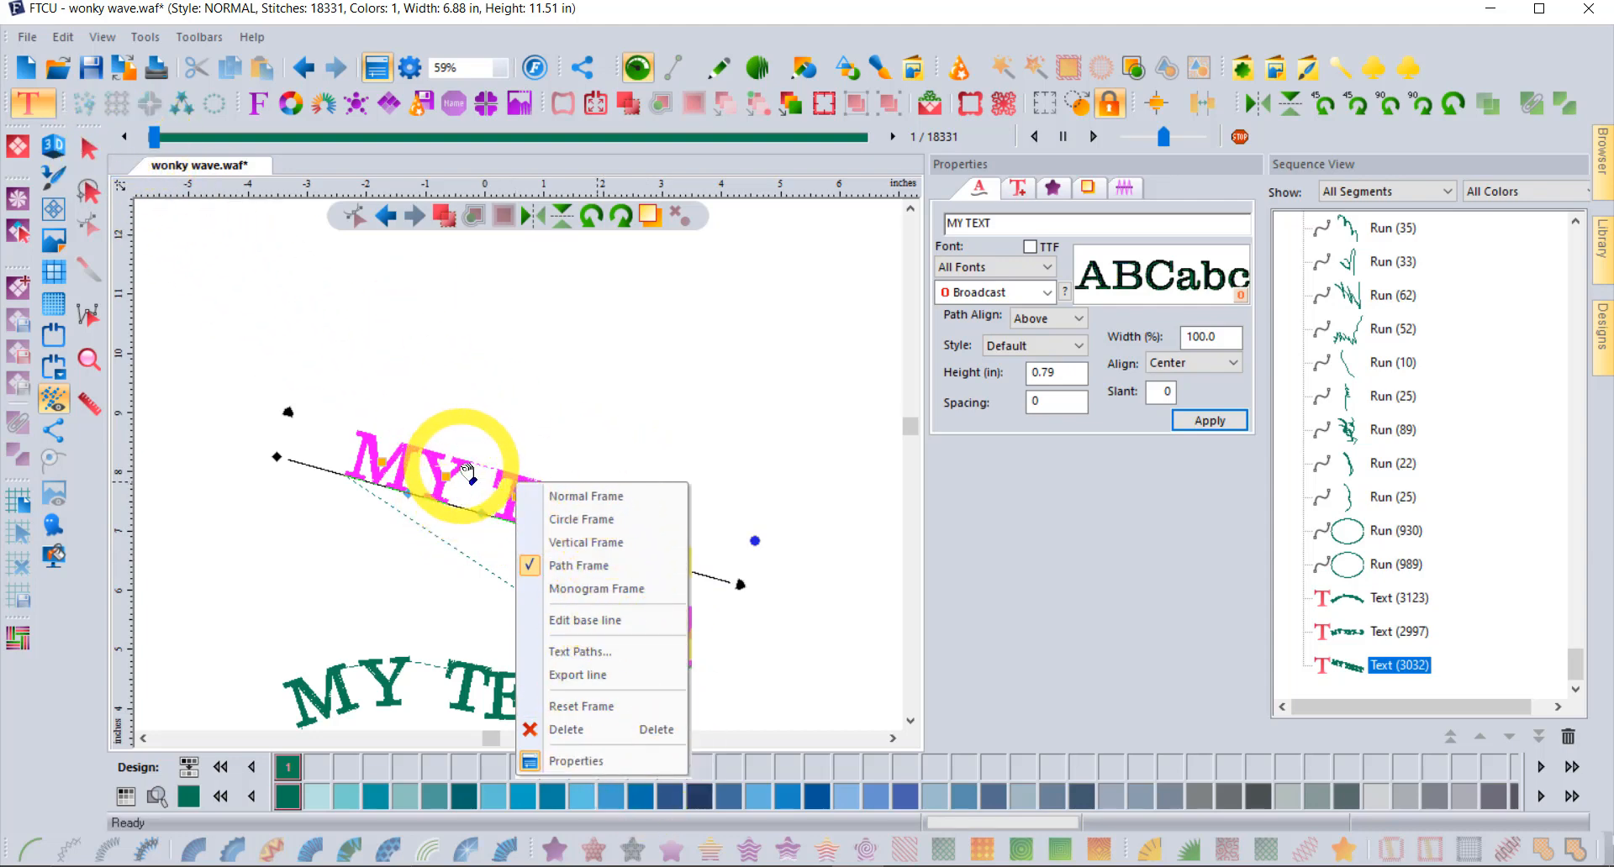
- Move the sloping MY TEXT farther up and enlarge it proportionally to about 6.16 by 2.42 in
{"action": "left_click", "coordinate": [87, 145]}
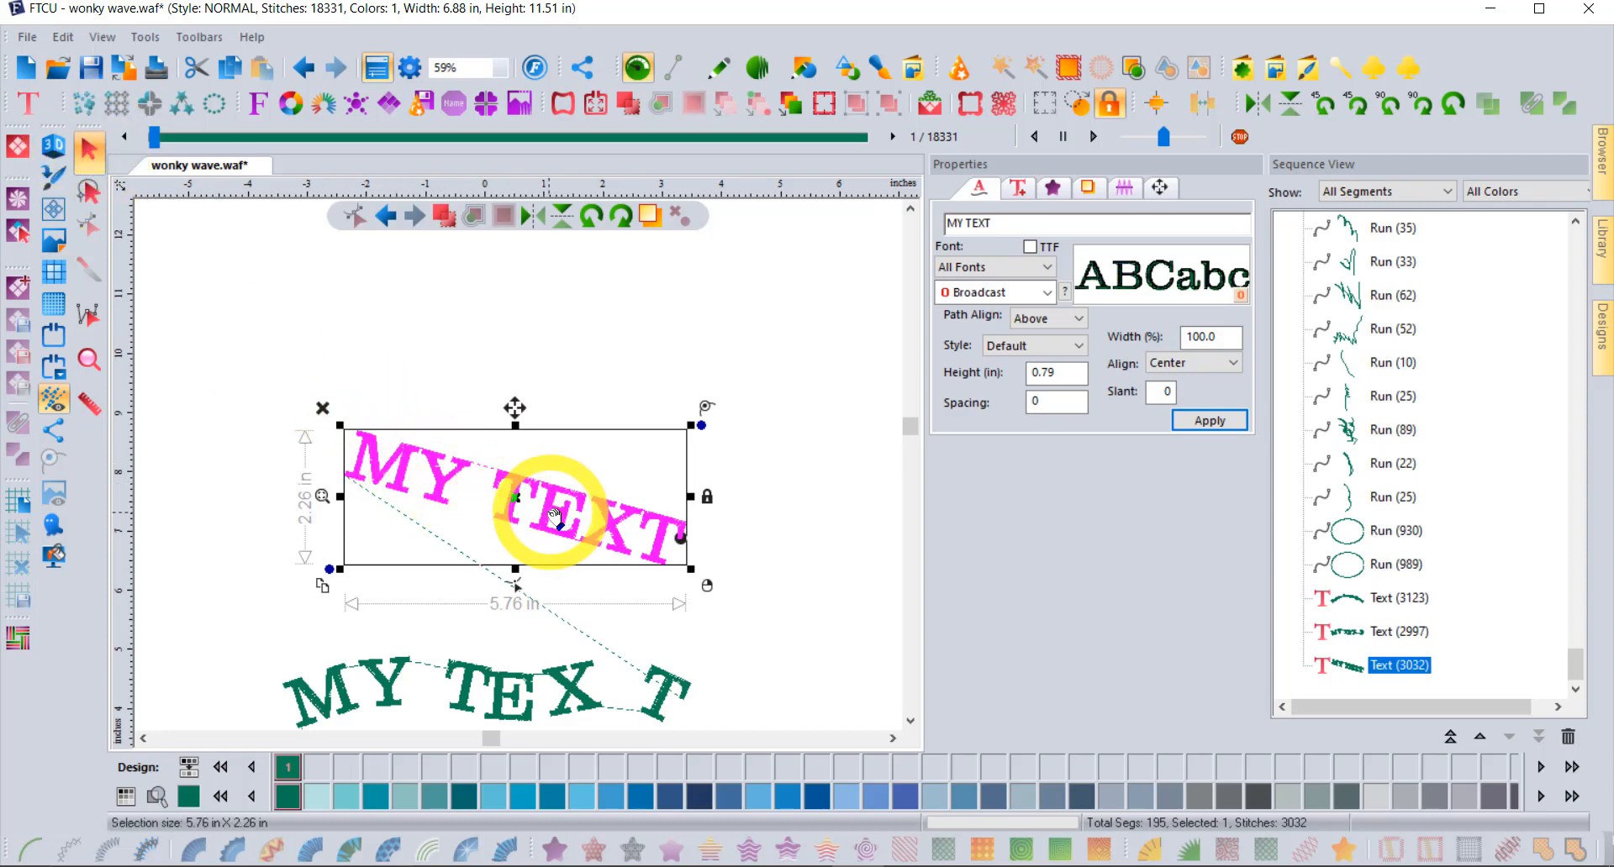
{"action": "left_click_drag", "start_coordinate": [553, 510], "coordinate": [554, 449]}
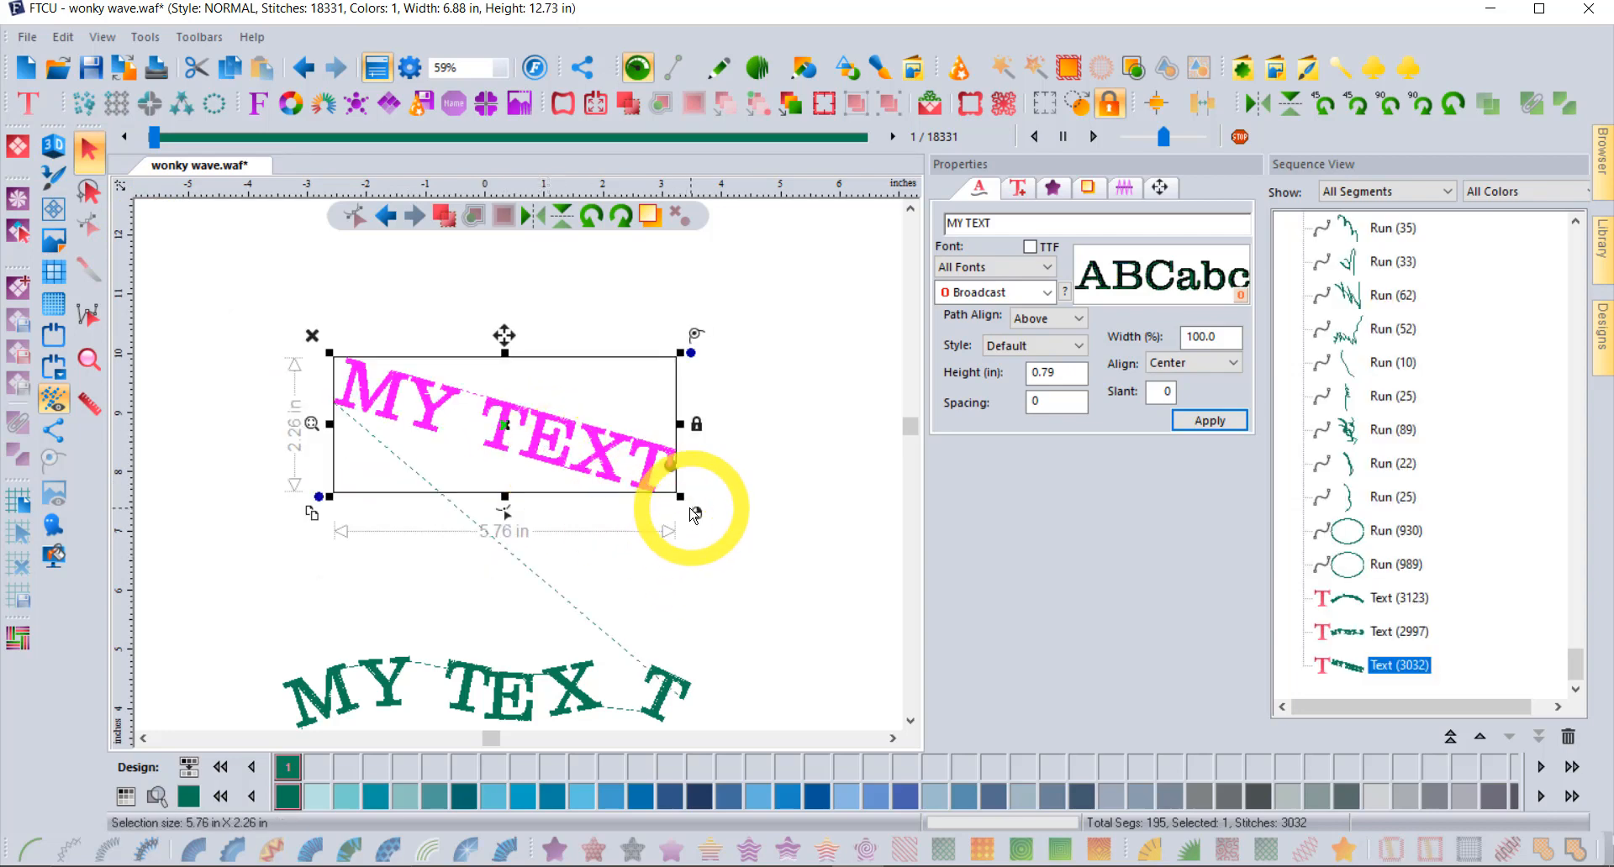
{"action": "left_click_drag", "start_coordinate": [677, 477], "coordinate": [704, 507]}
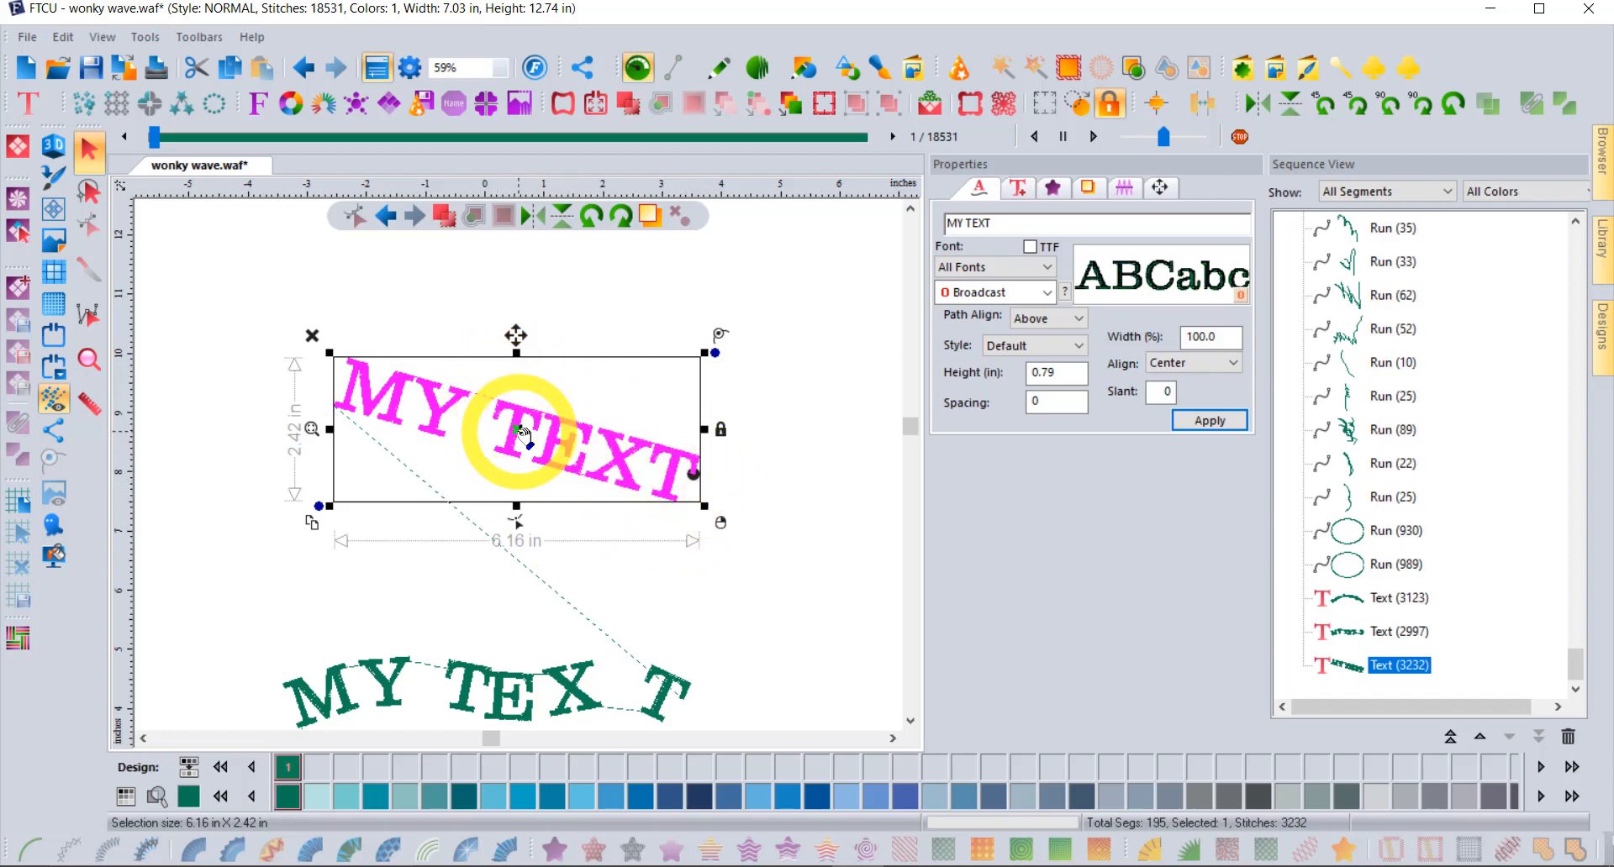
- Open the sloping MY TEXT for text editing and apply the predefined Lake Home text path to it
{"action": "right_click", "coordinate": [556, 435]}
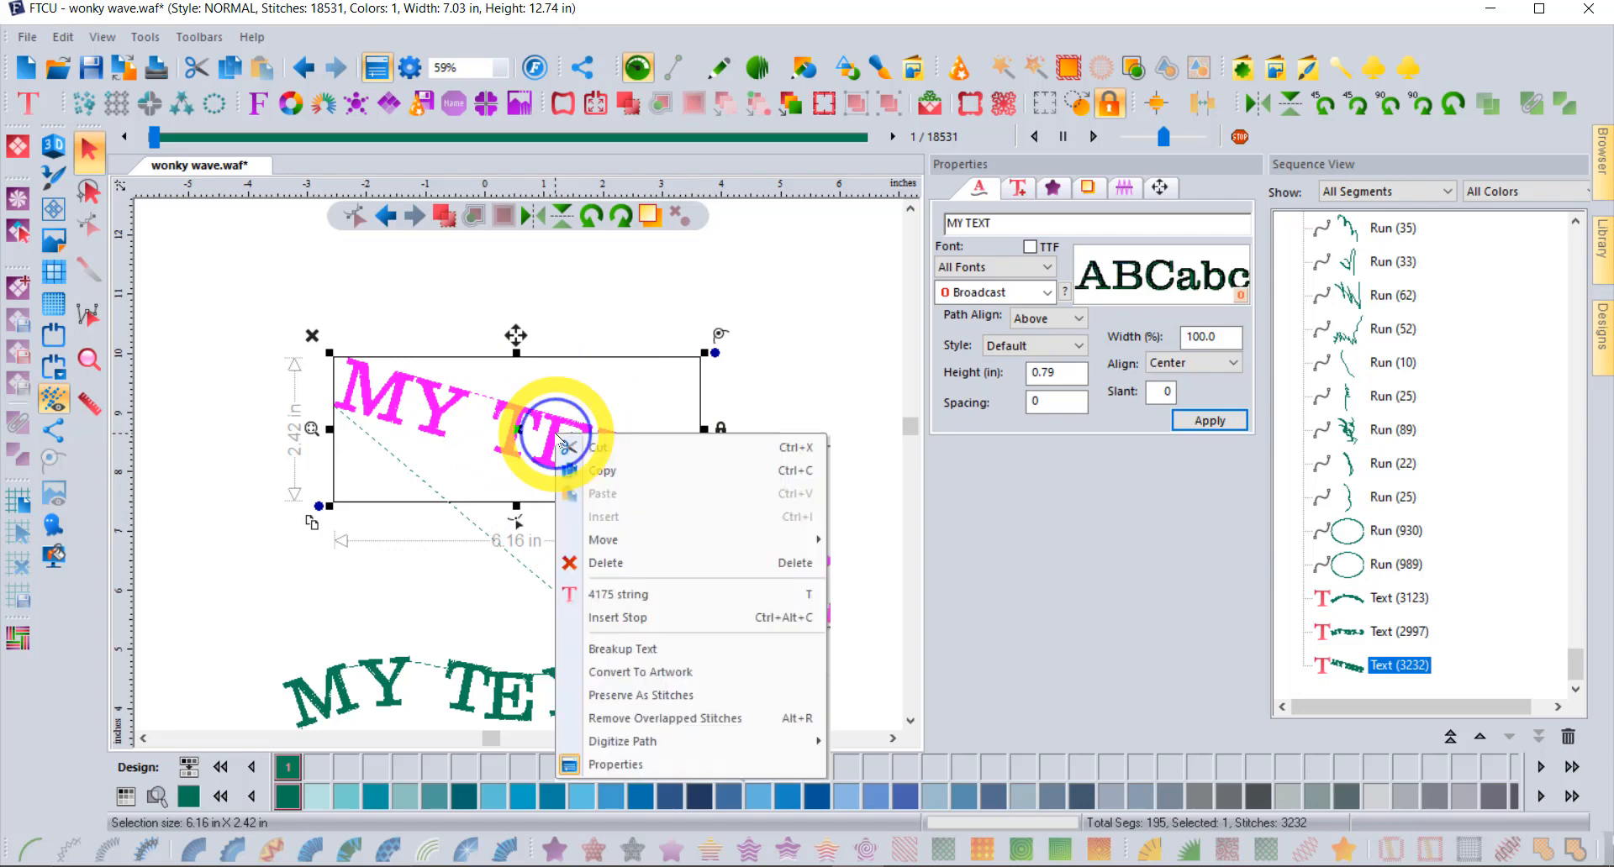
{"action": "left_click", "coordinate": [635, 600]}
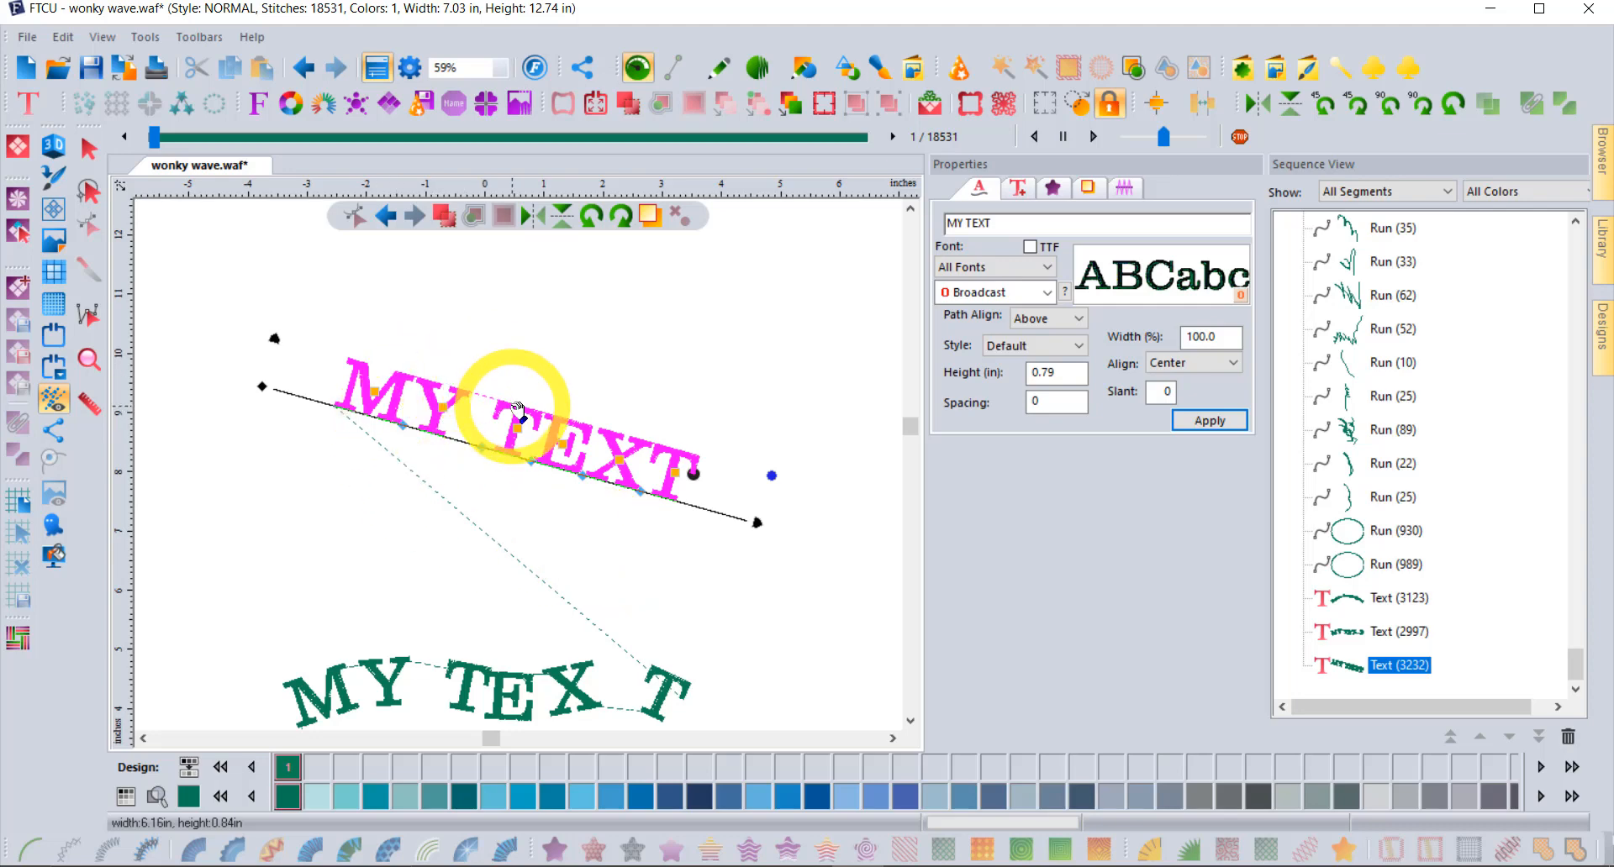
{"action": "right_click", "coordinate": [431, 399]}
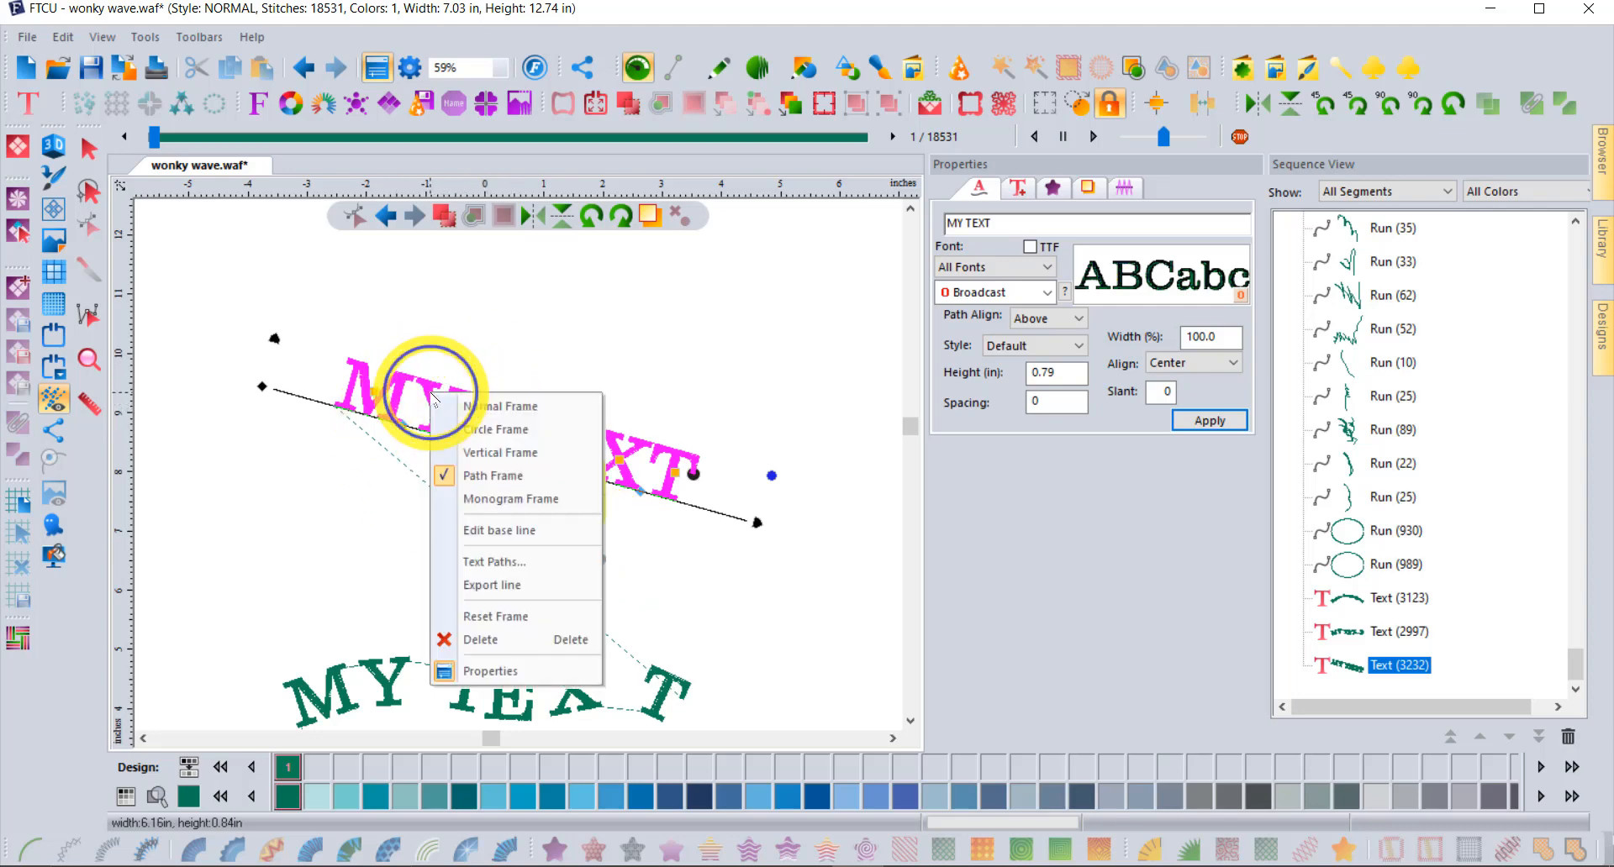
{"action": "left_click", "coordinate": [529, 569]}
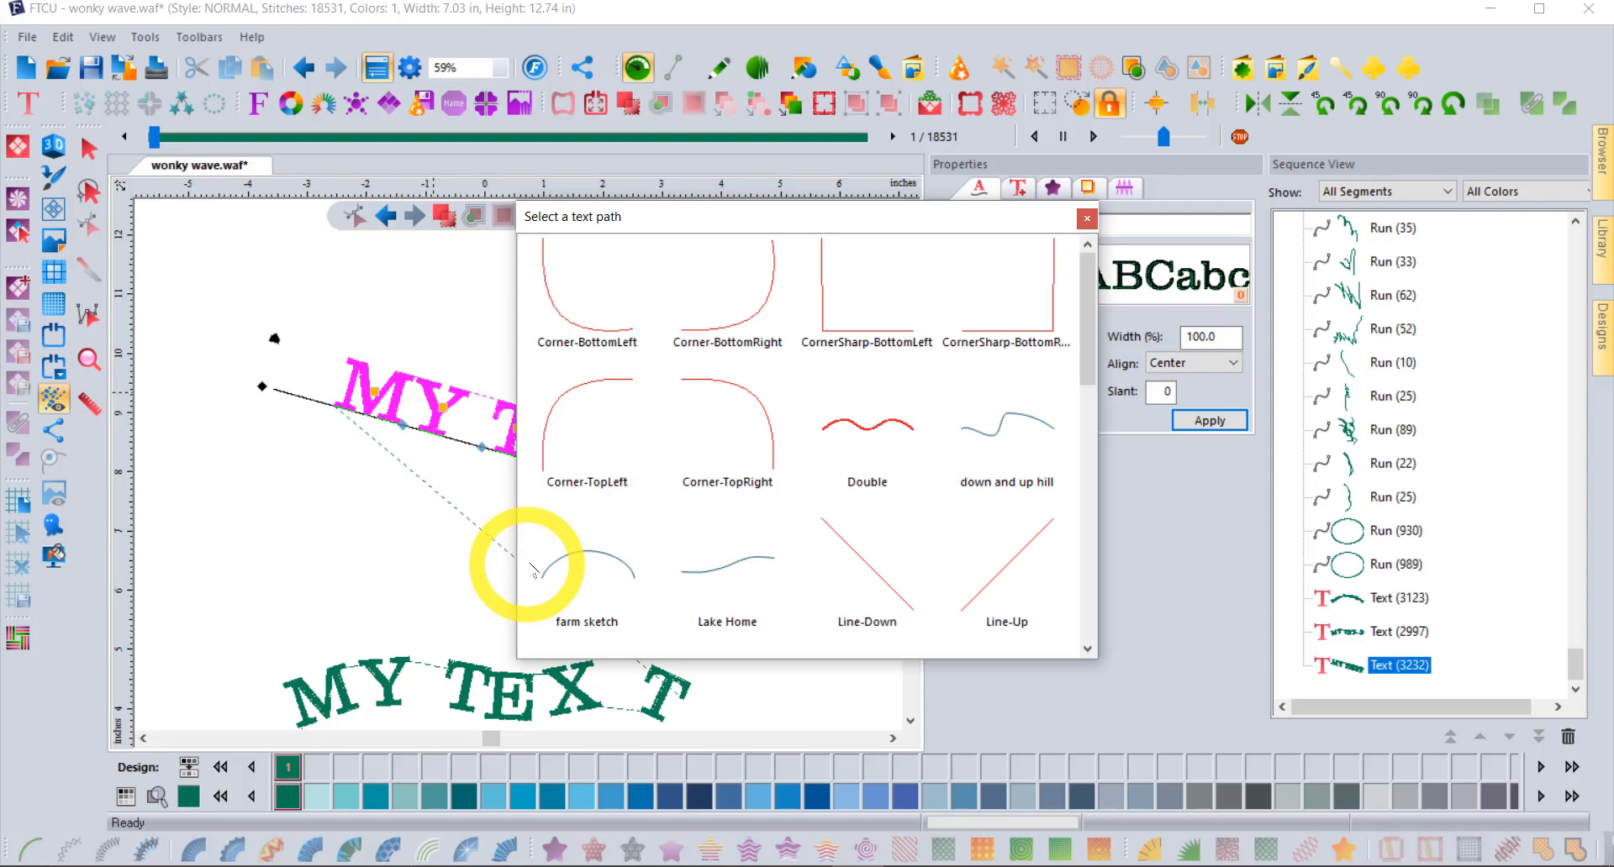
{"action": "double_click", "coordinate": [743, 570]}
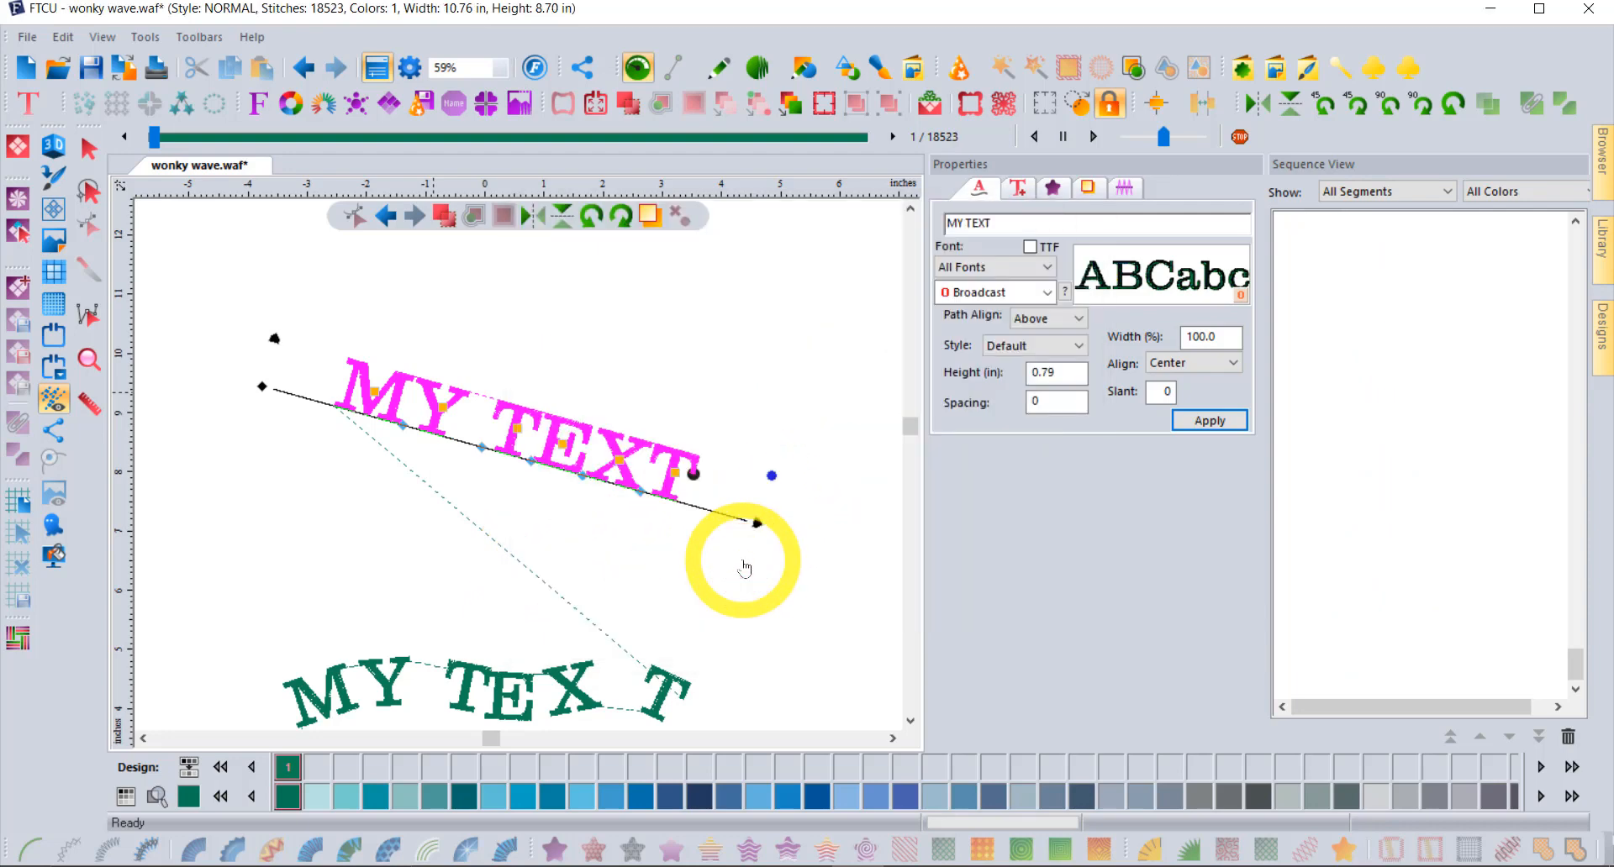
- Move the Lake Home path lettering off the cabin sketch to just above the wavy MY TEXT
{"action": "scroll", "coordinate": [509, 472], "scroll_direction": "down", "scroll_amount": 2}
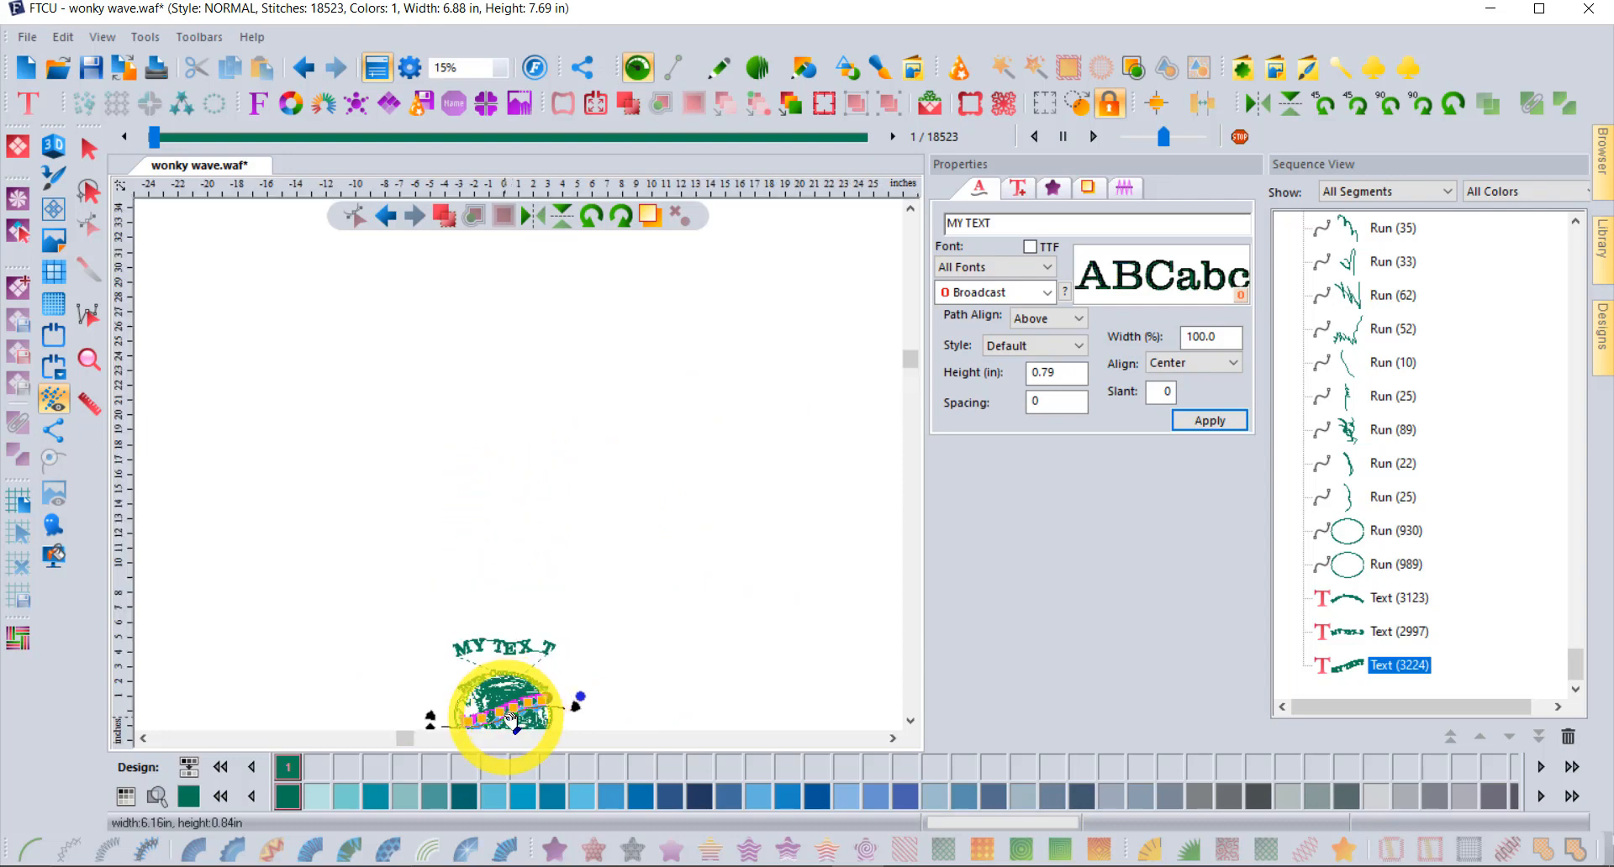
{"action": "scroll", "coordinate": [515, 721], "scroll_direction": "up", "scroll_amount": 2}
{"action": "left_click_drag", "start_coordinate": [548, 698], "coordinate": [588, 268]}
- Review the available text paths for the moved lettering without choosing another one, and deselect the text
{"action": "right_click", "coordinate": [586, 268]}
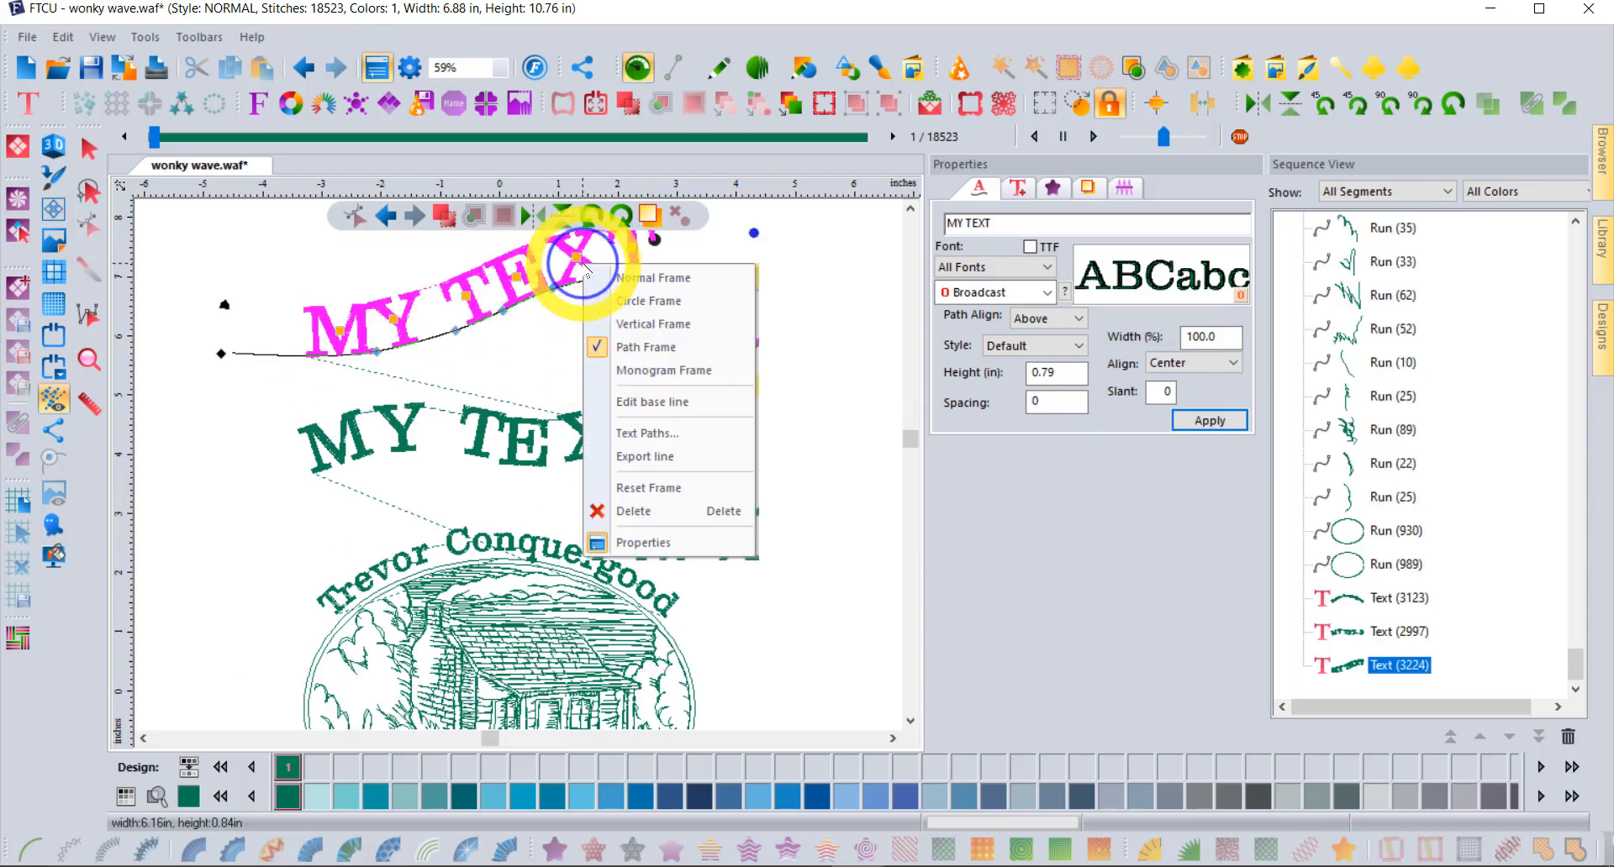
{"action": "left_click", "coordinate": [672, 433]}
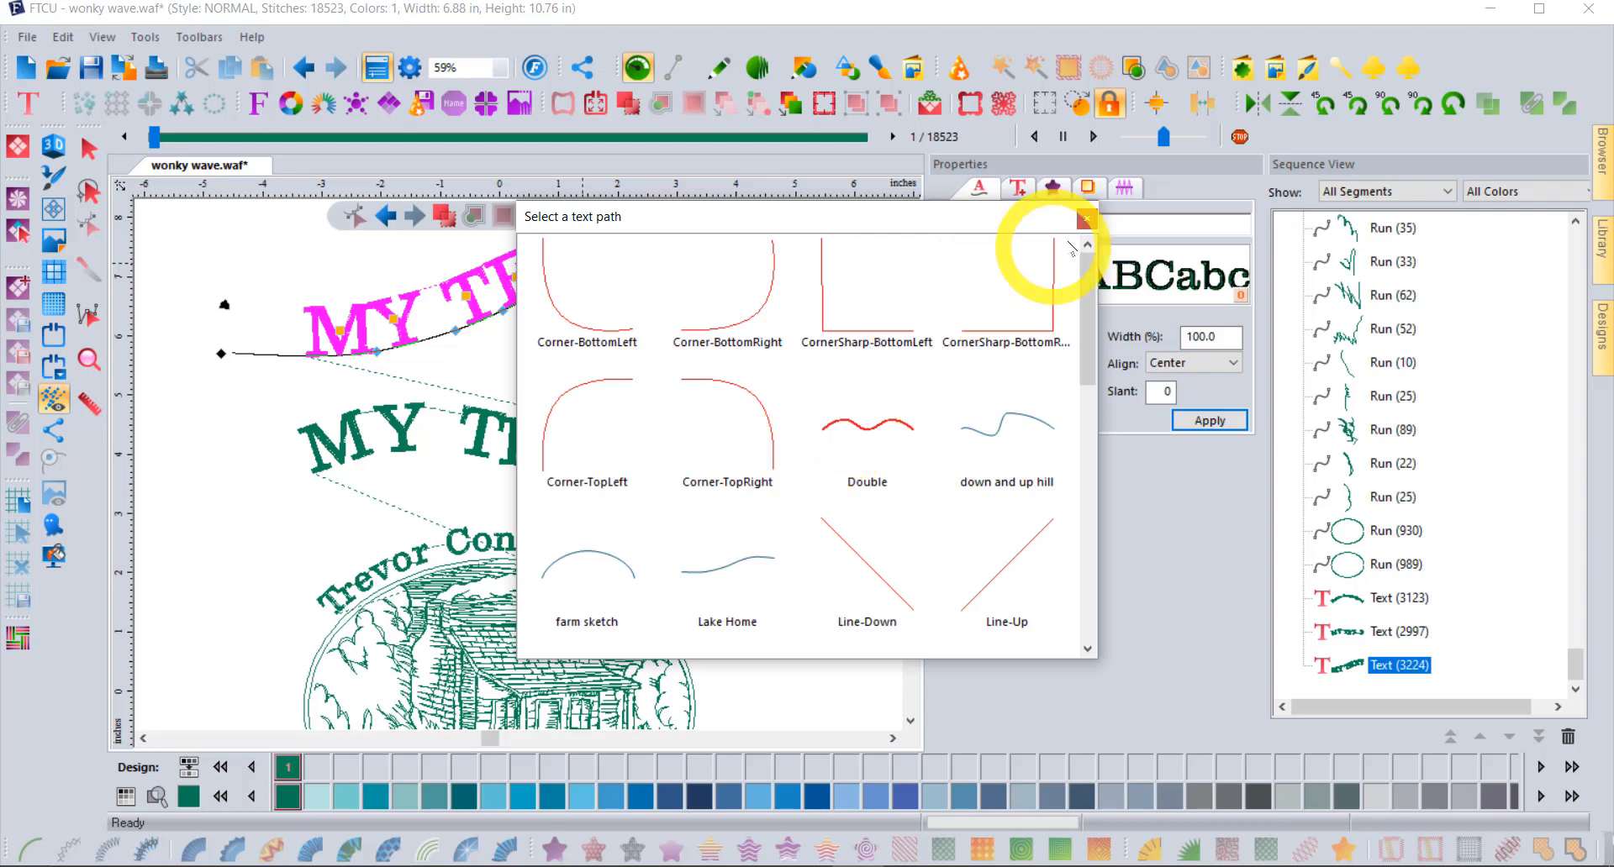
{"action": "left_click", "coordinate": [1087, 218]}
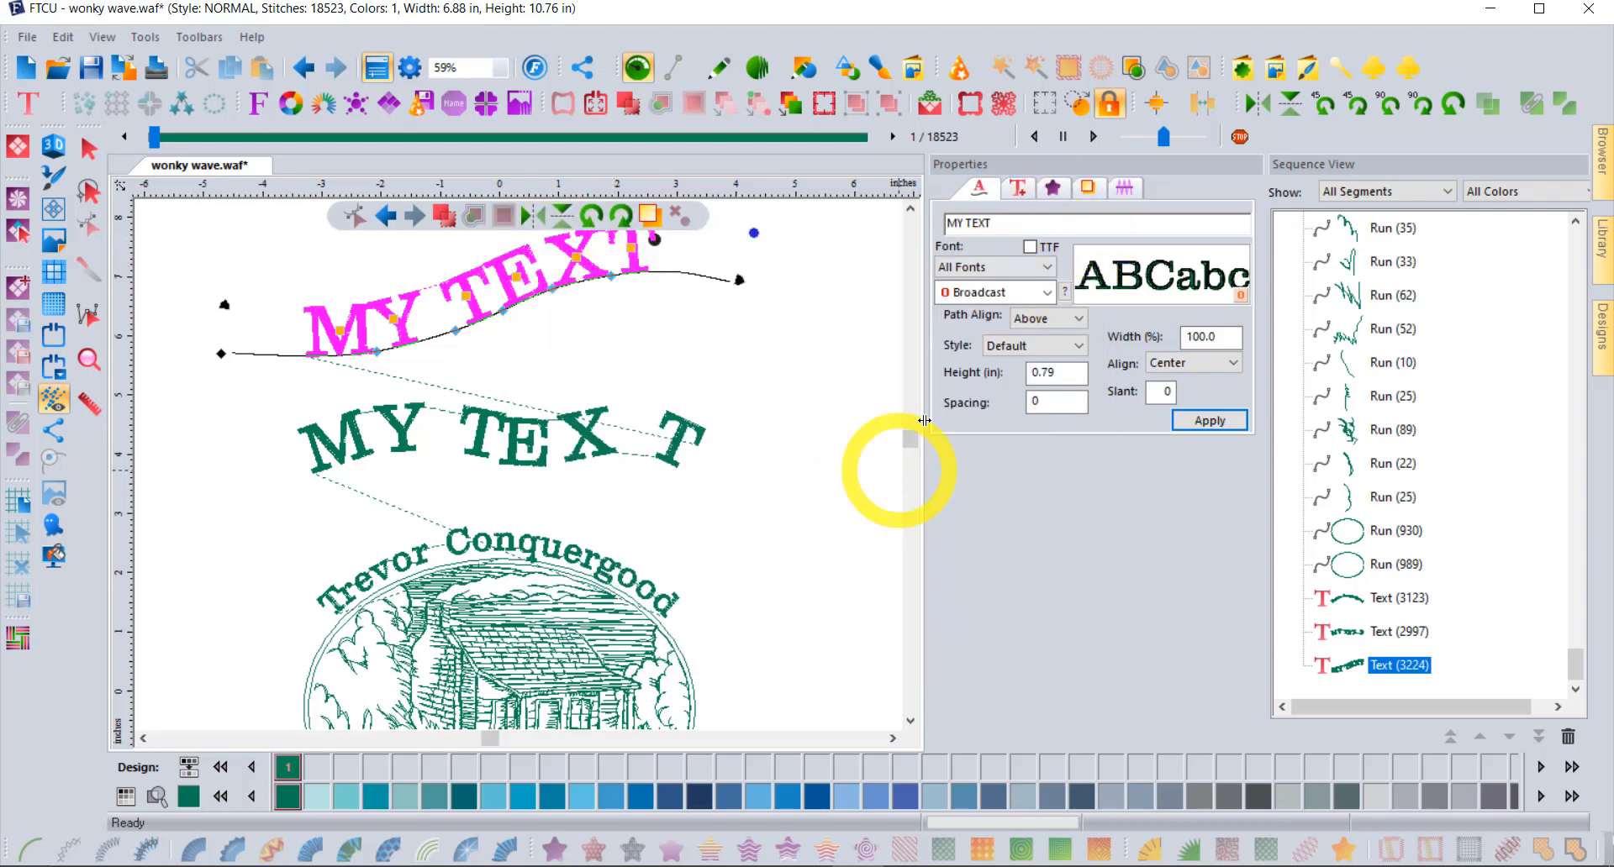
{"action": "left_click", "coordinate": [910, 208]}
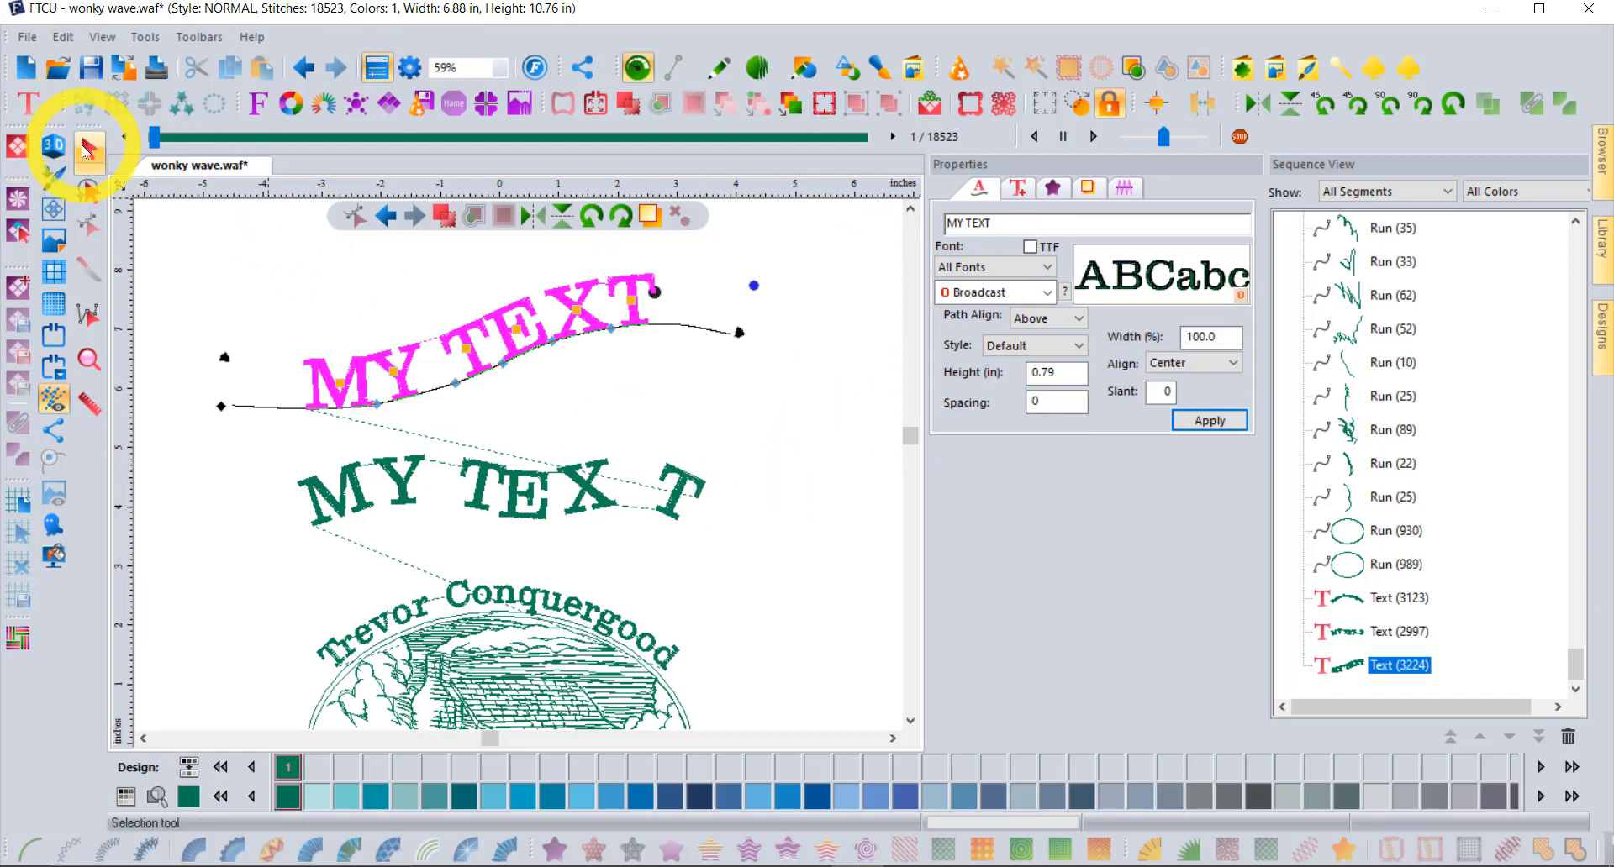
{"action": "left_click", "coordinate": [89, 150]}
{"action": "left_click", "coordinate": [820, 402]}
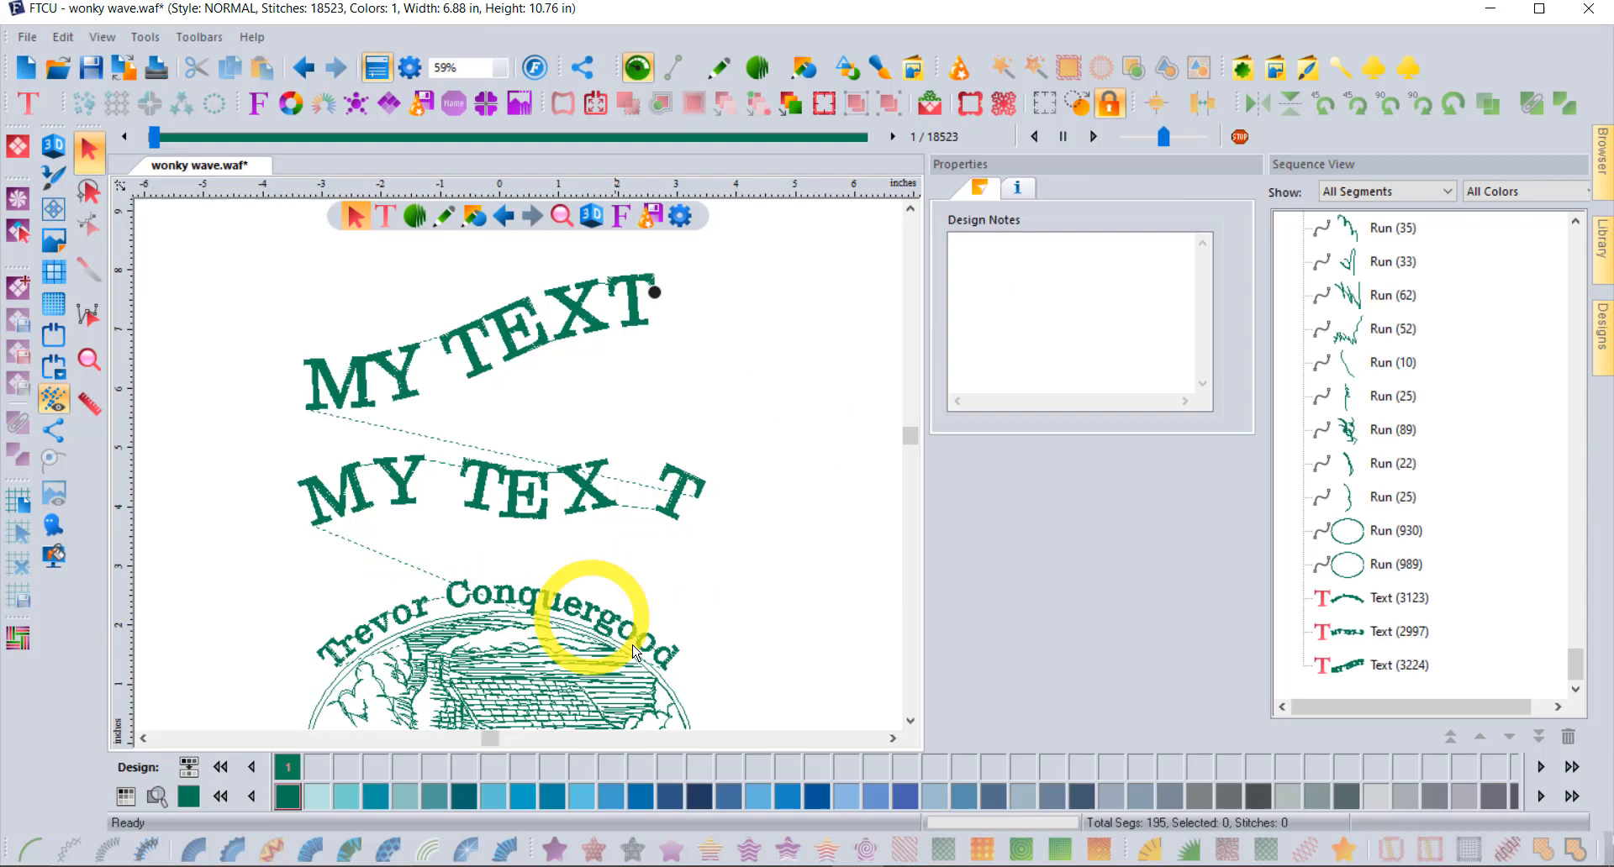
- Select the arched name above the cabin sketch to check its text properties, and deselect it
{"action": "left_click", "coordinate": [910, 720]}
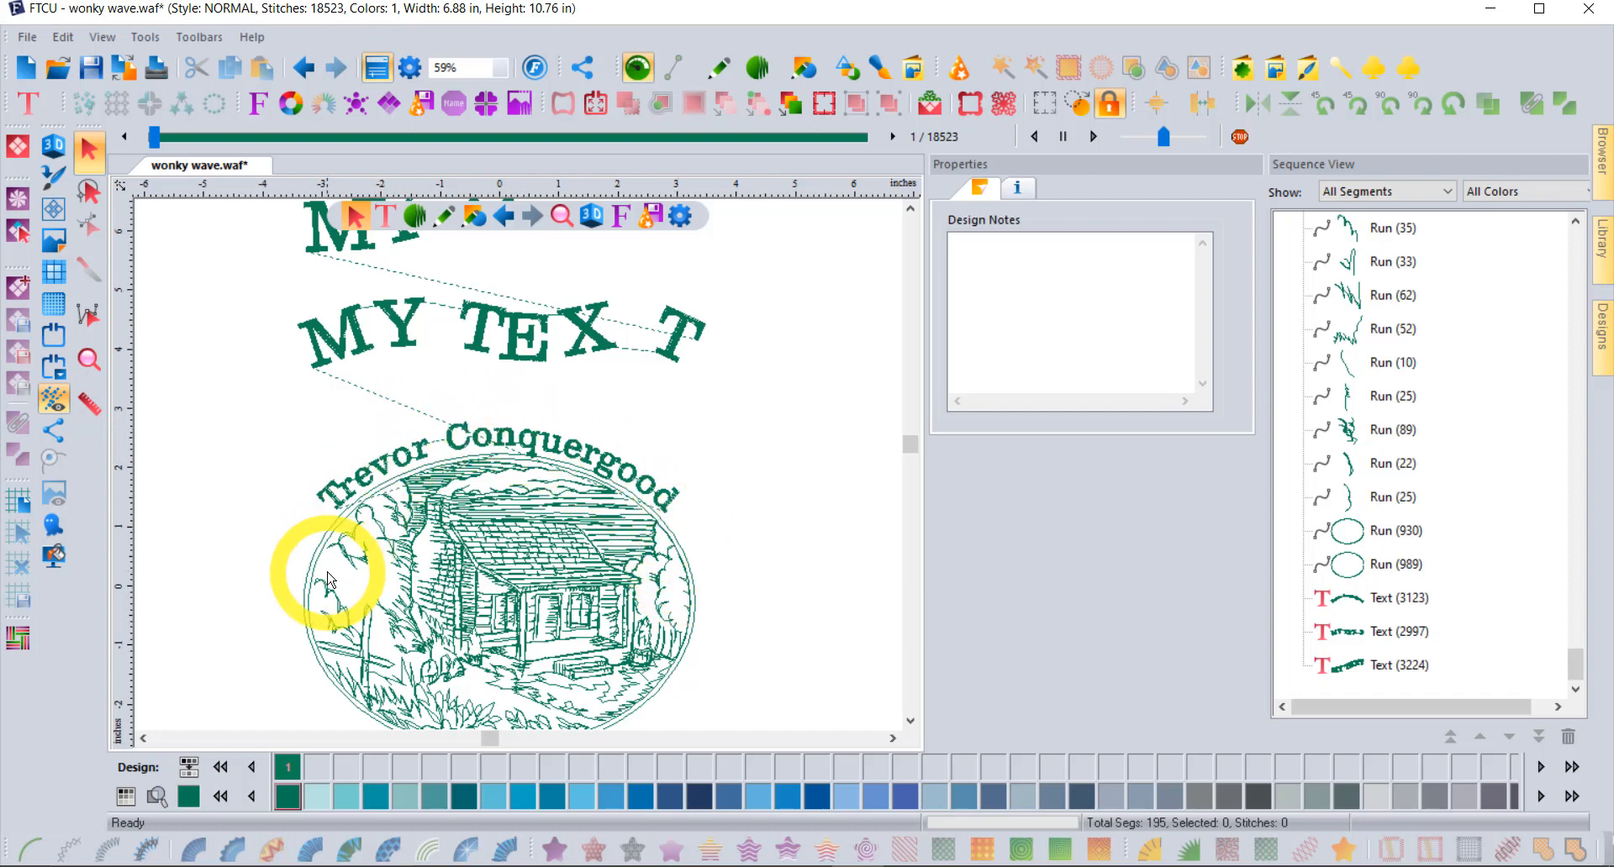
{"action": "left_click", "coordinate": [483, 440]}
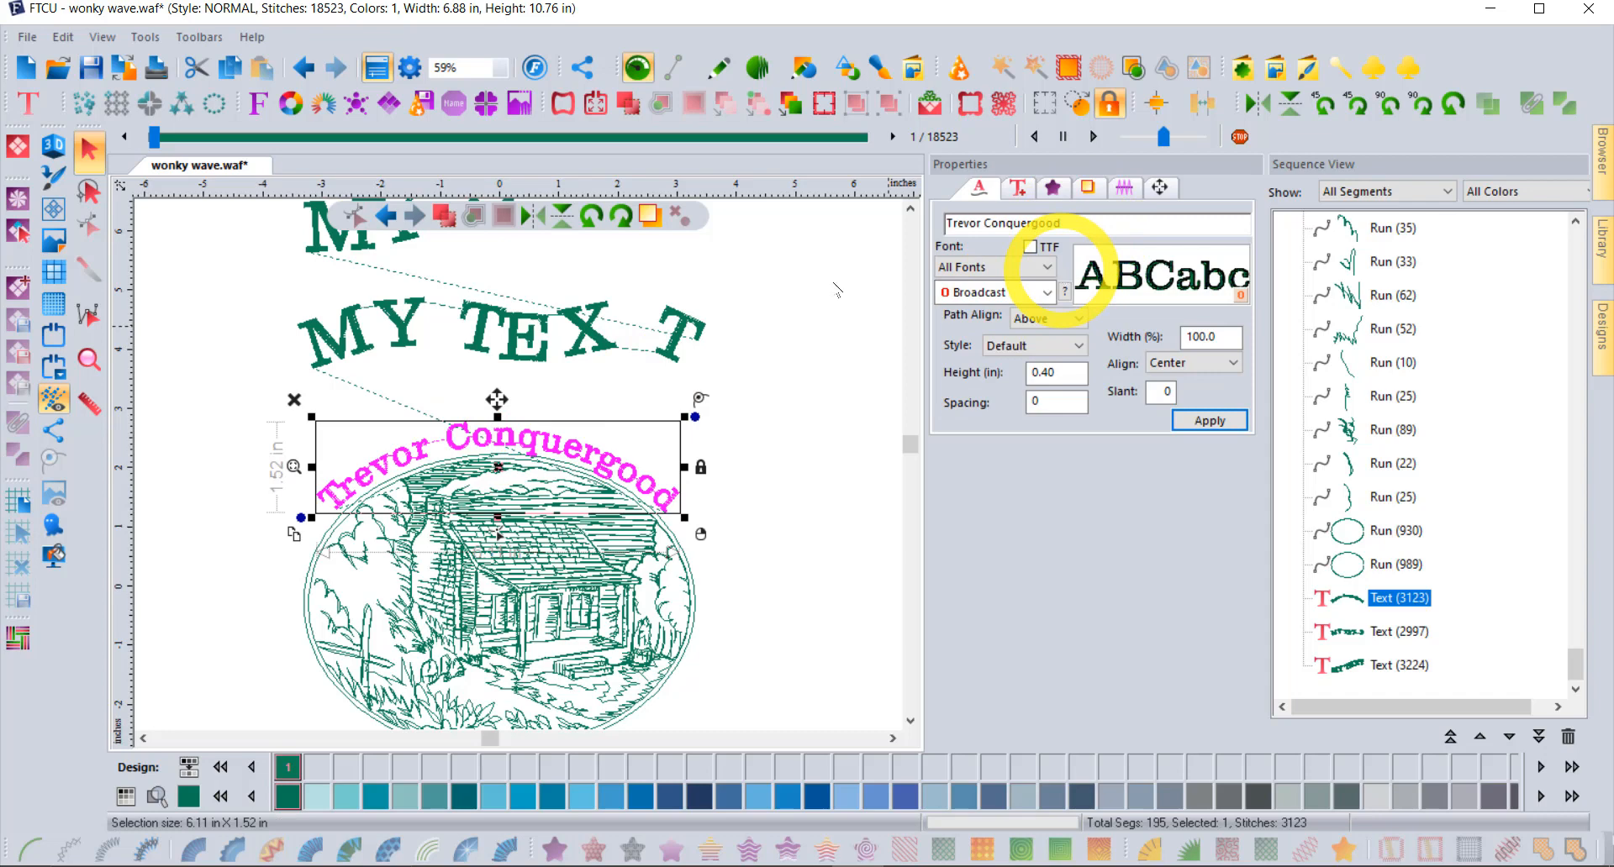
{"action": "left_click", "coordinate": [822, 458]}
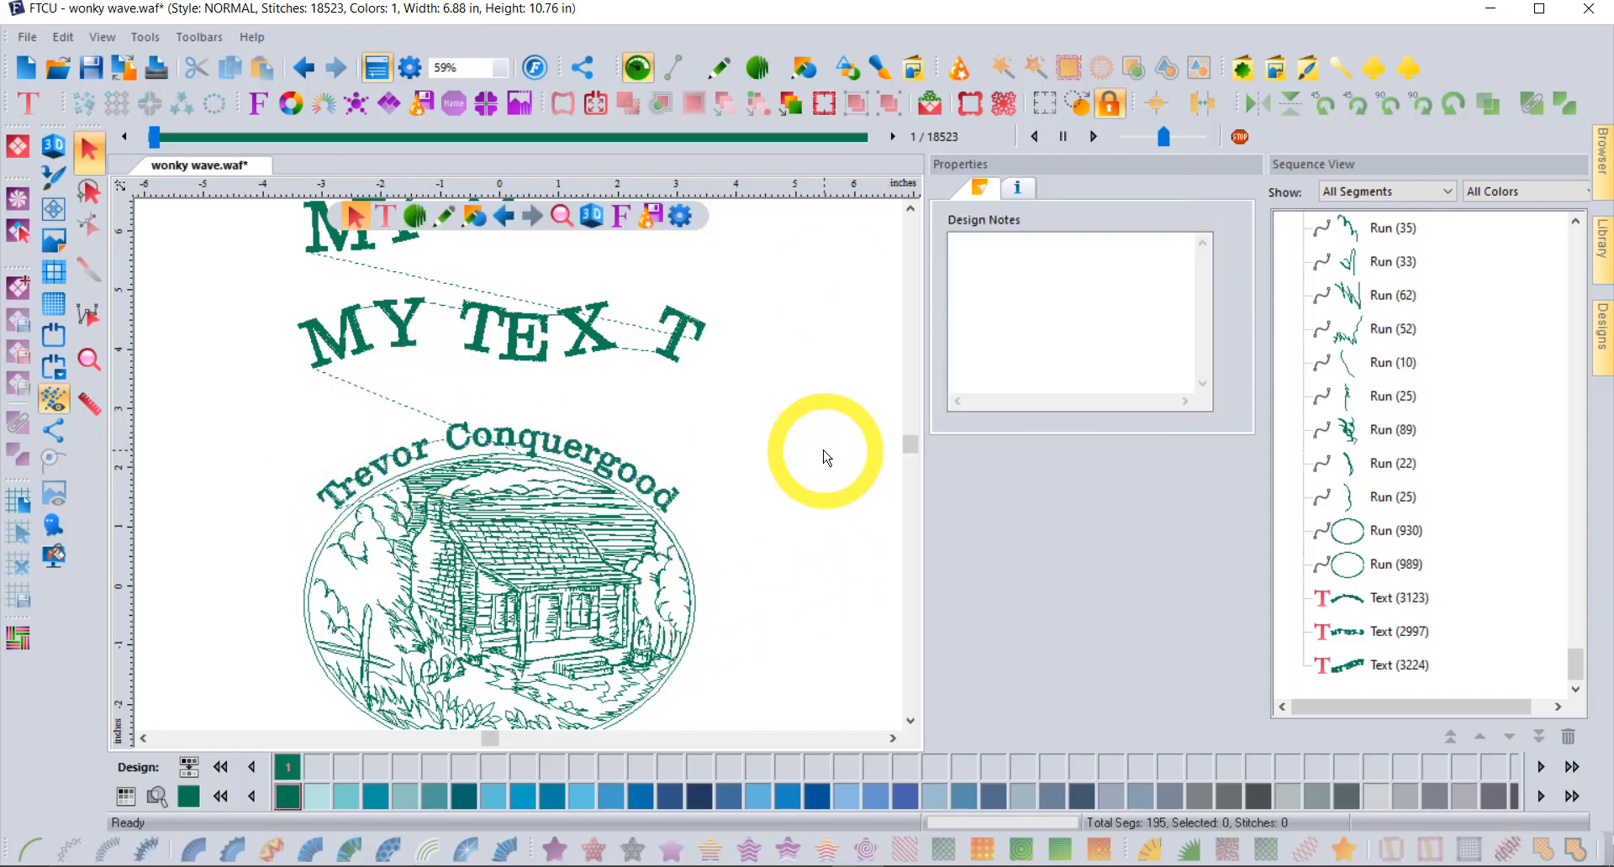